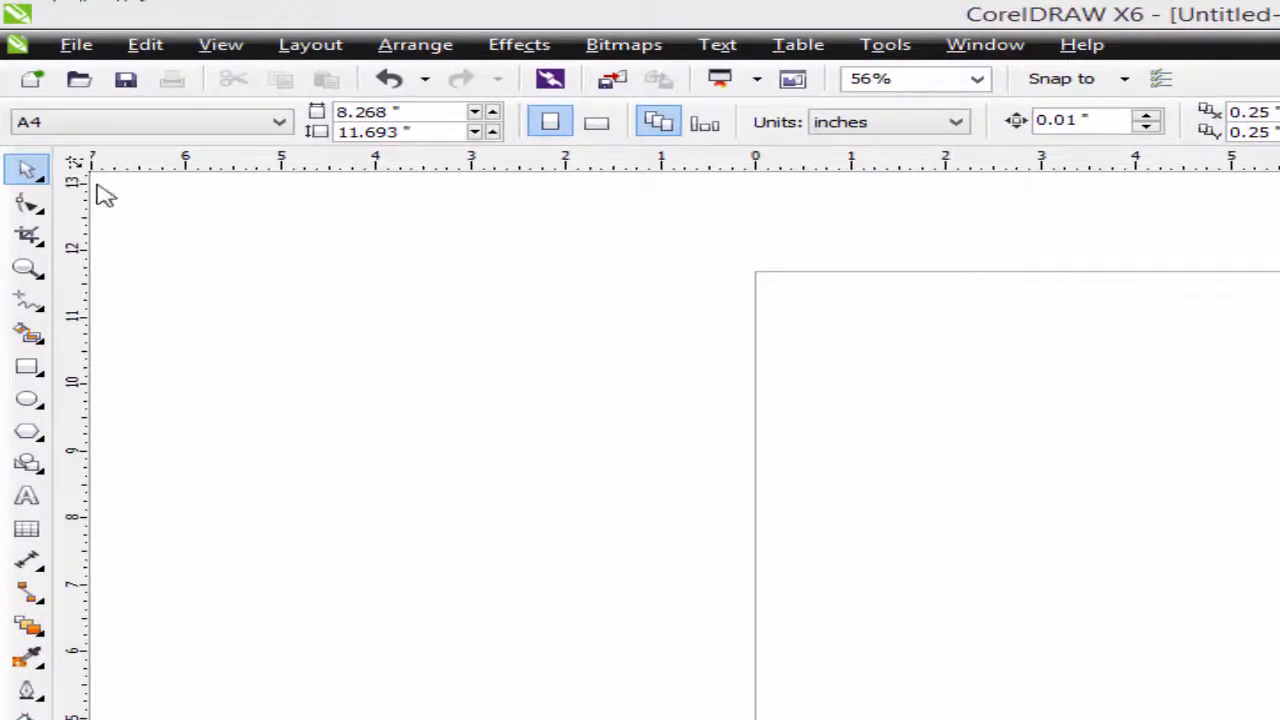
# Draw a straight horizontal line about 5.9 inches long across the upper part of the page.
pyautogui.click(29, 306)
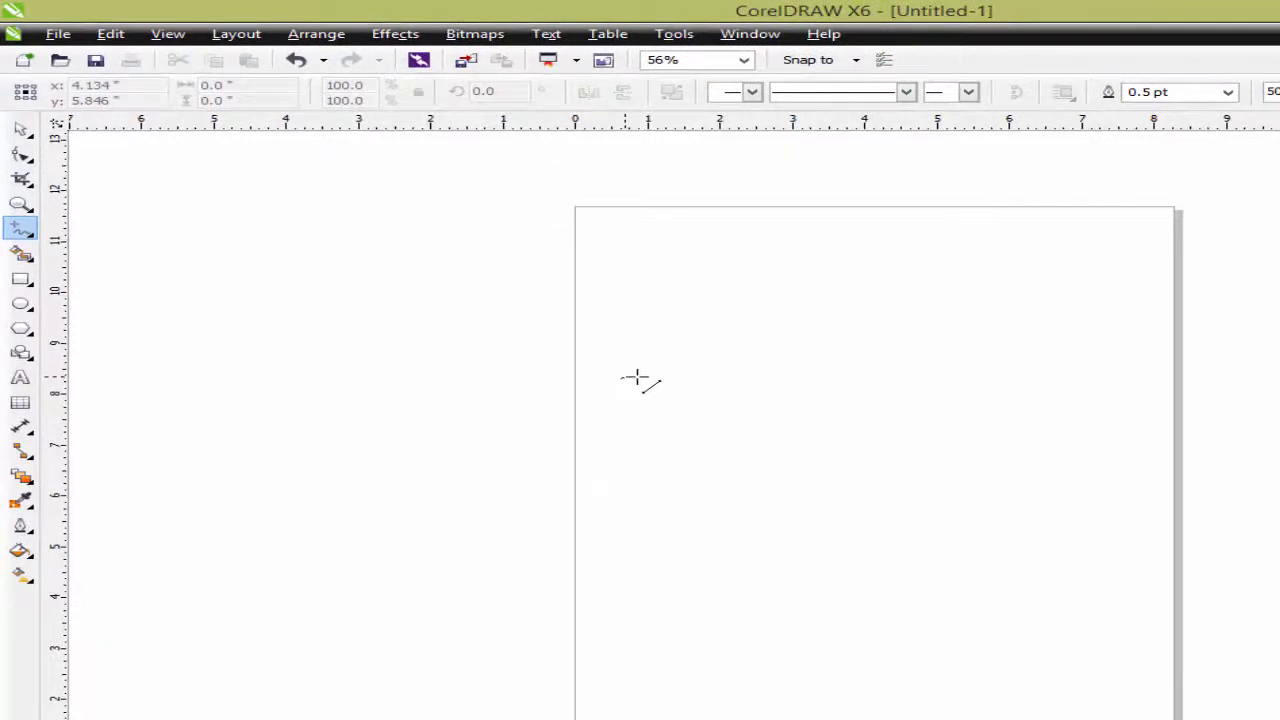
pyautogui.click(622, 378)
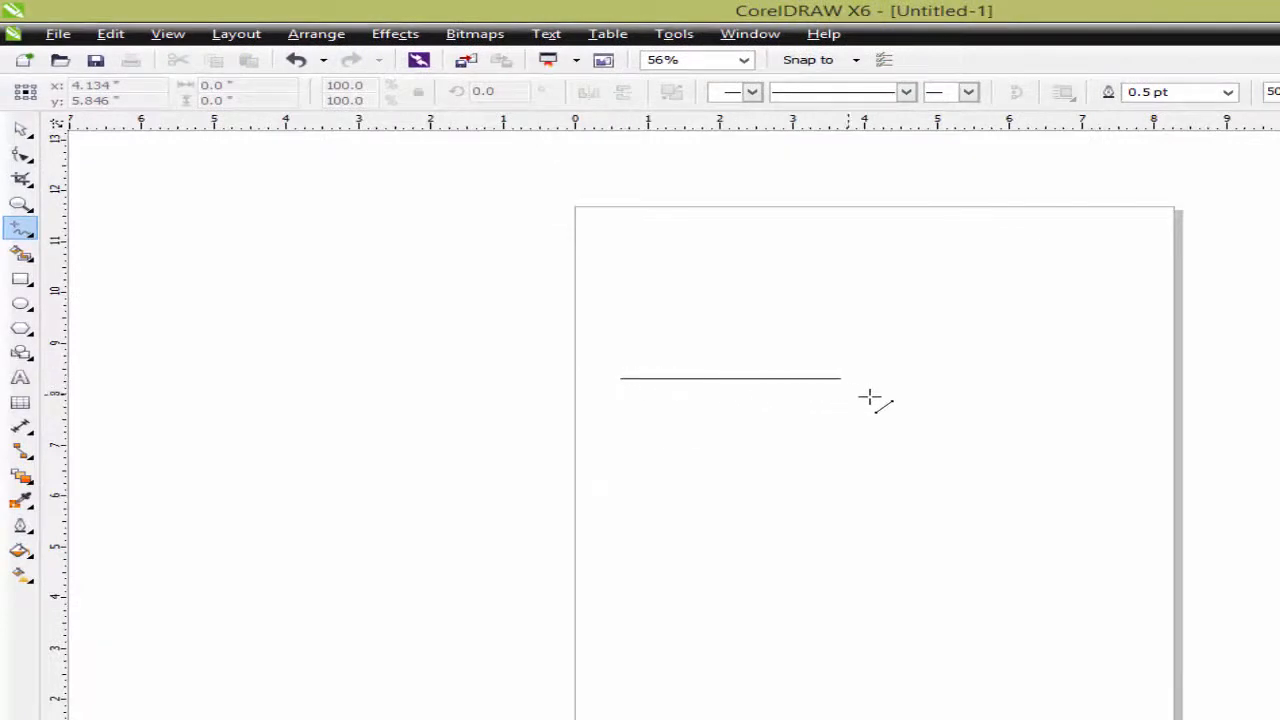
pyautogui.click(1049, 379)
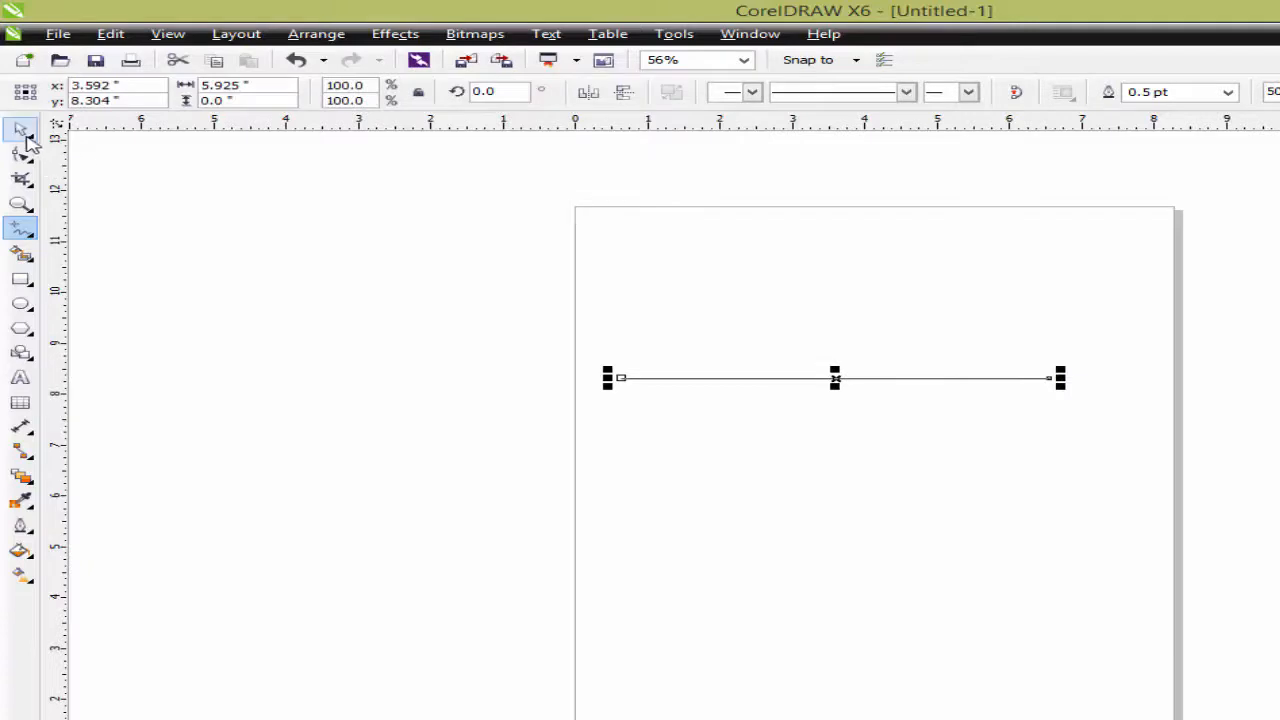
pyautogui.click(25, 136)
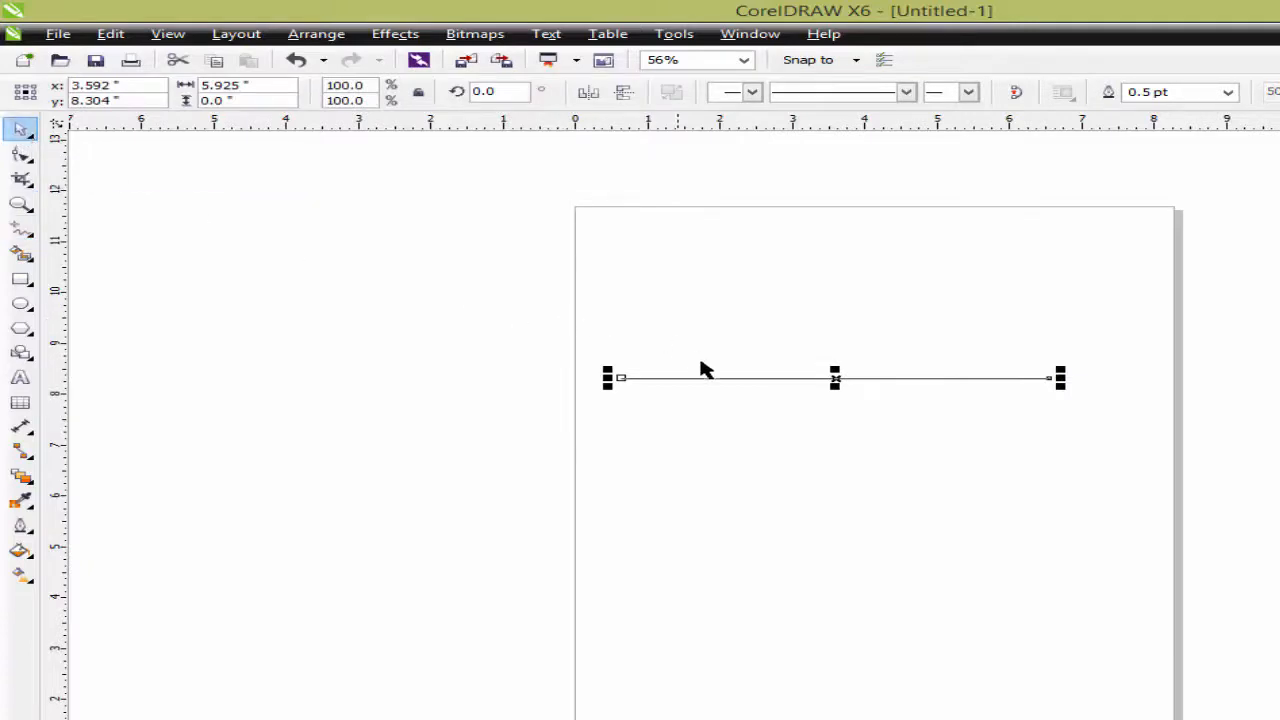
# Convert the line to a curve and bend it into a shallow S-shaped wave with its control handles.
pyautogui.press('z')
pyautogui.moveTo(566, 347); pyautogui.dragTo(1095, 425)
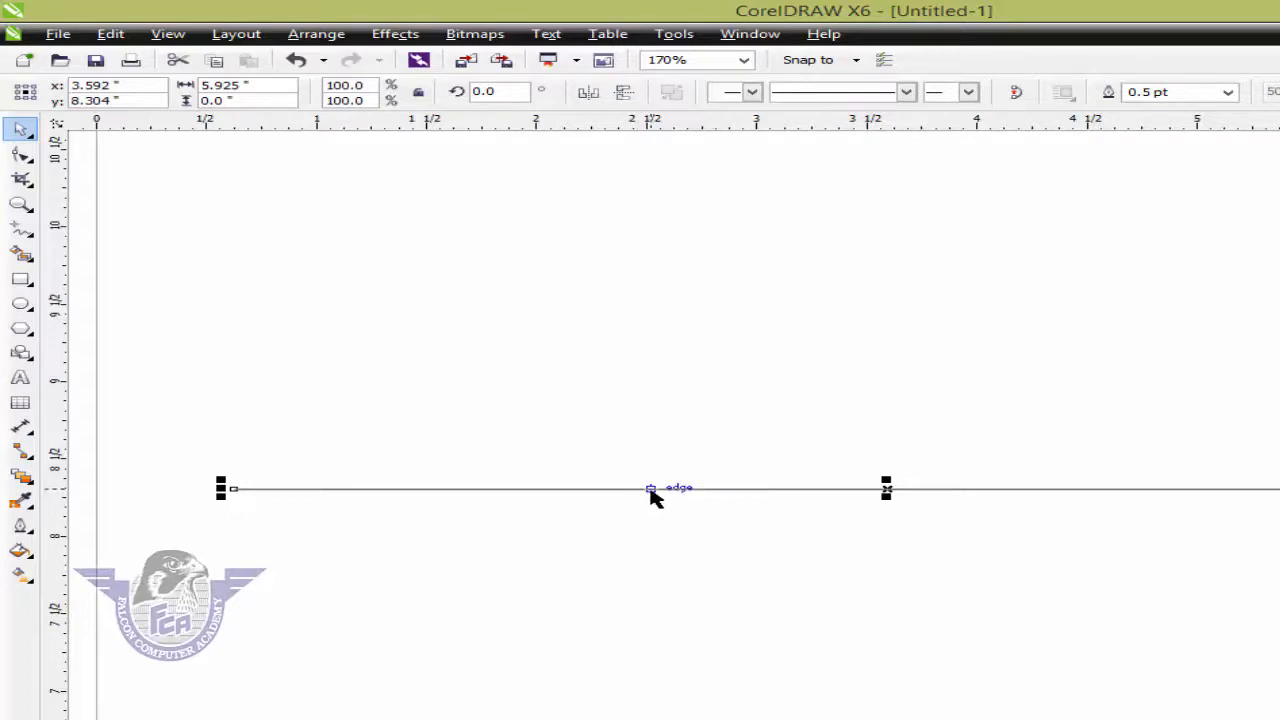
pyautogui.press('F10')
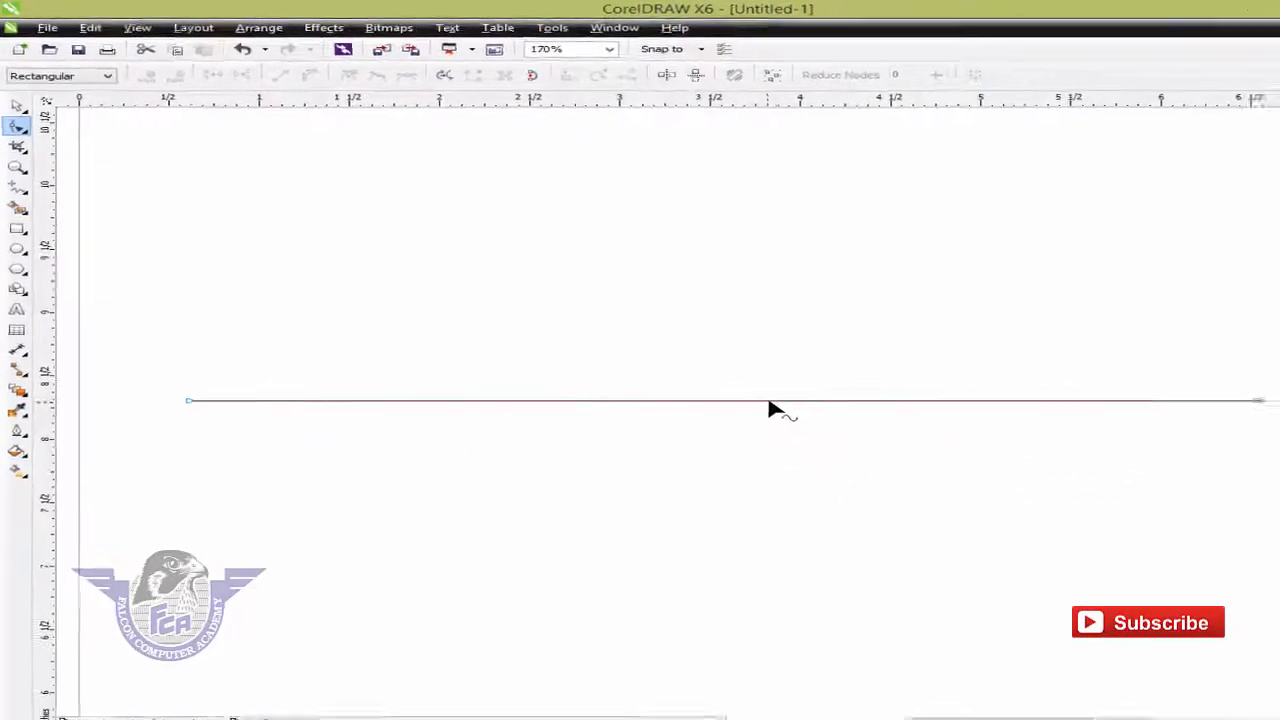
pyautogui.rightClick(727, 381)
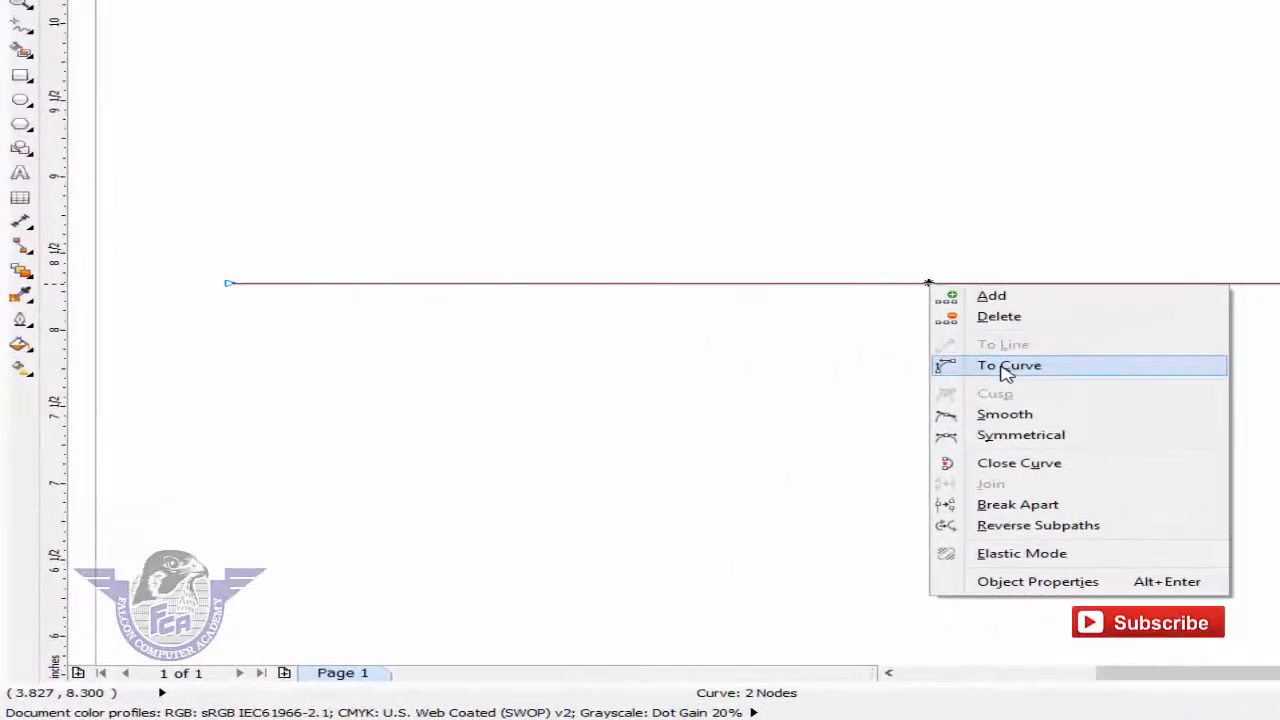
pyautogui.click(1002, 368)
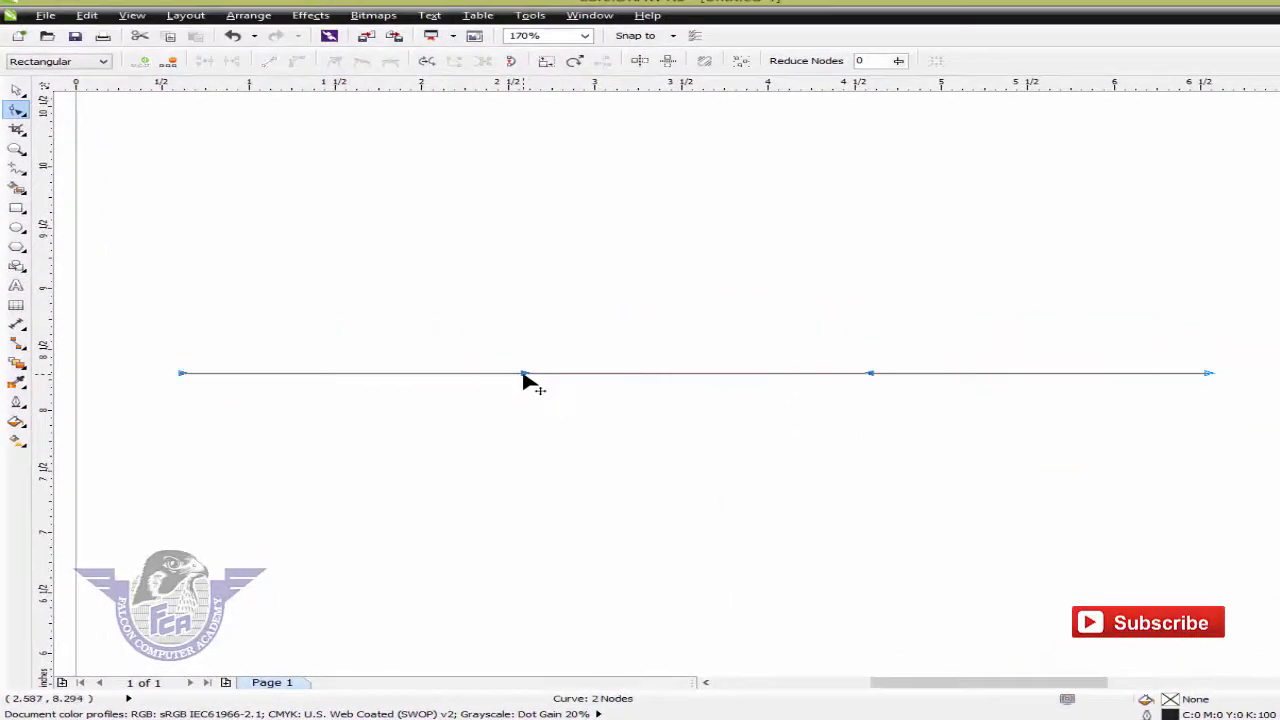
pyautogui.moveTo(524, 376); pyautogui.dragTo(537, 124)
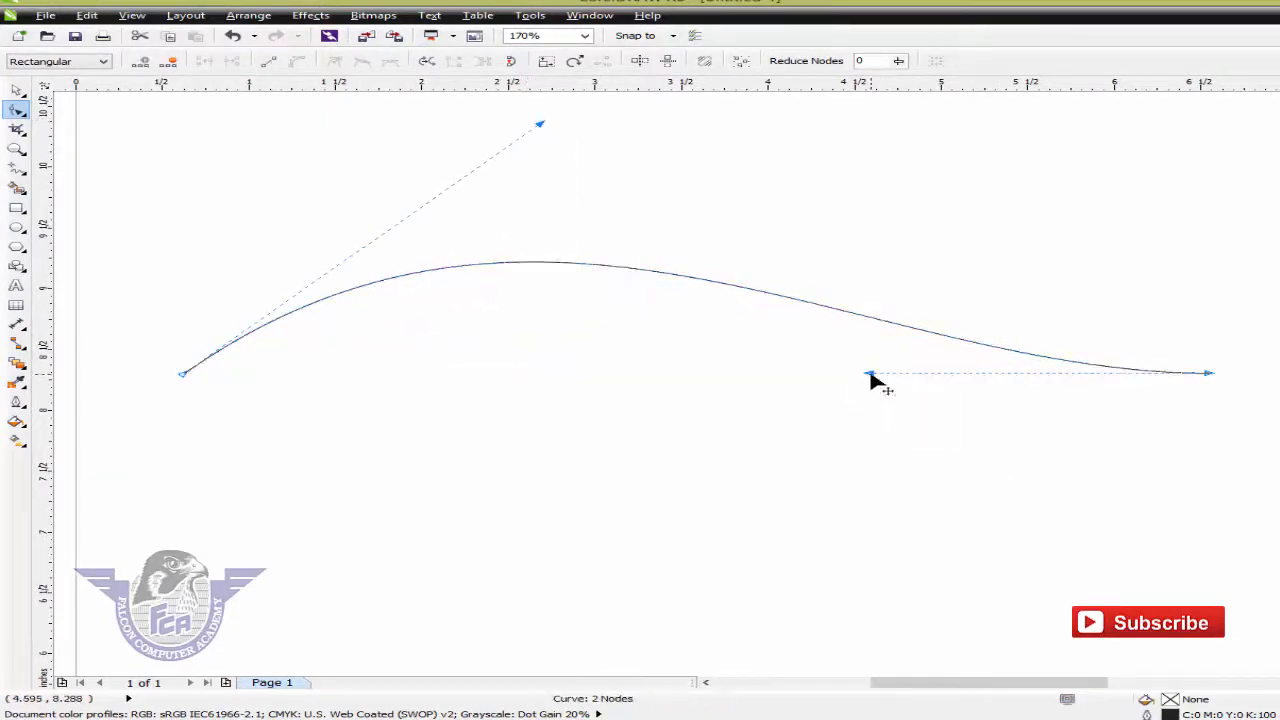
pyautogui.moveTo(868, 373); pyautogui.dragTo(749, 461)
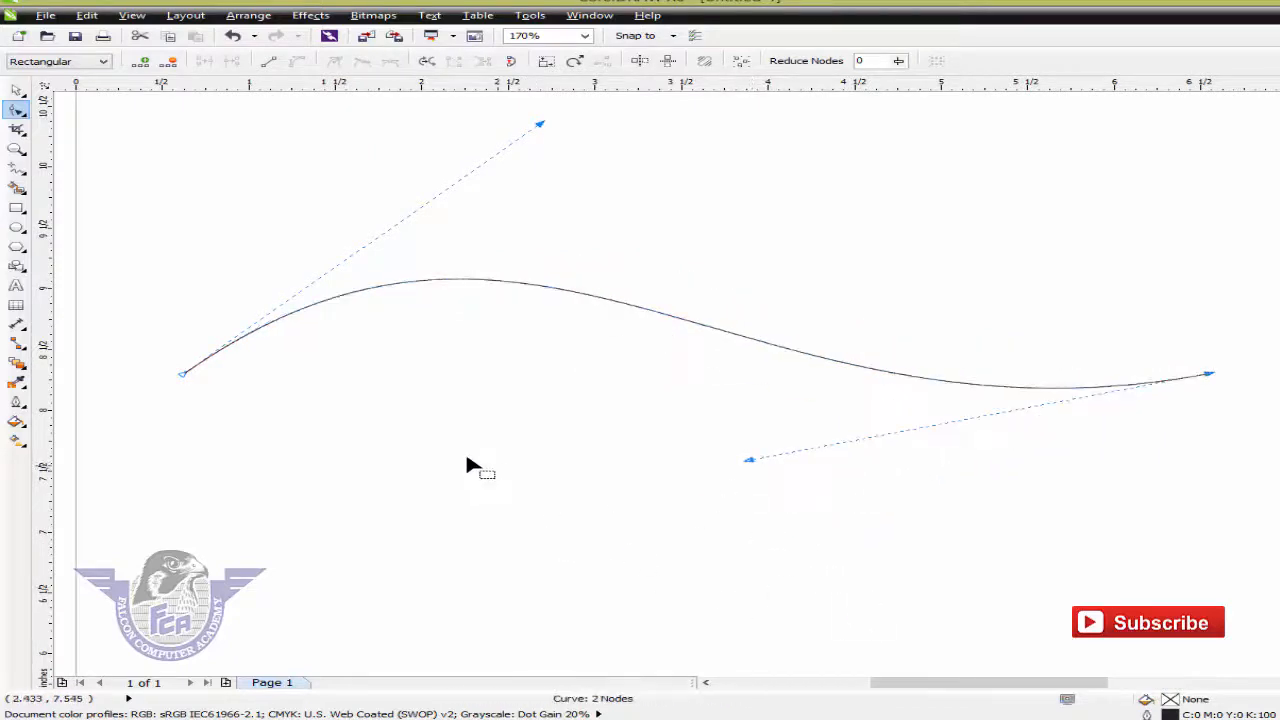
# Place a duplicate of the wave curve about 0.15 inches directly below the original.
pyautogui.click(17, 90)
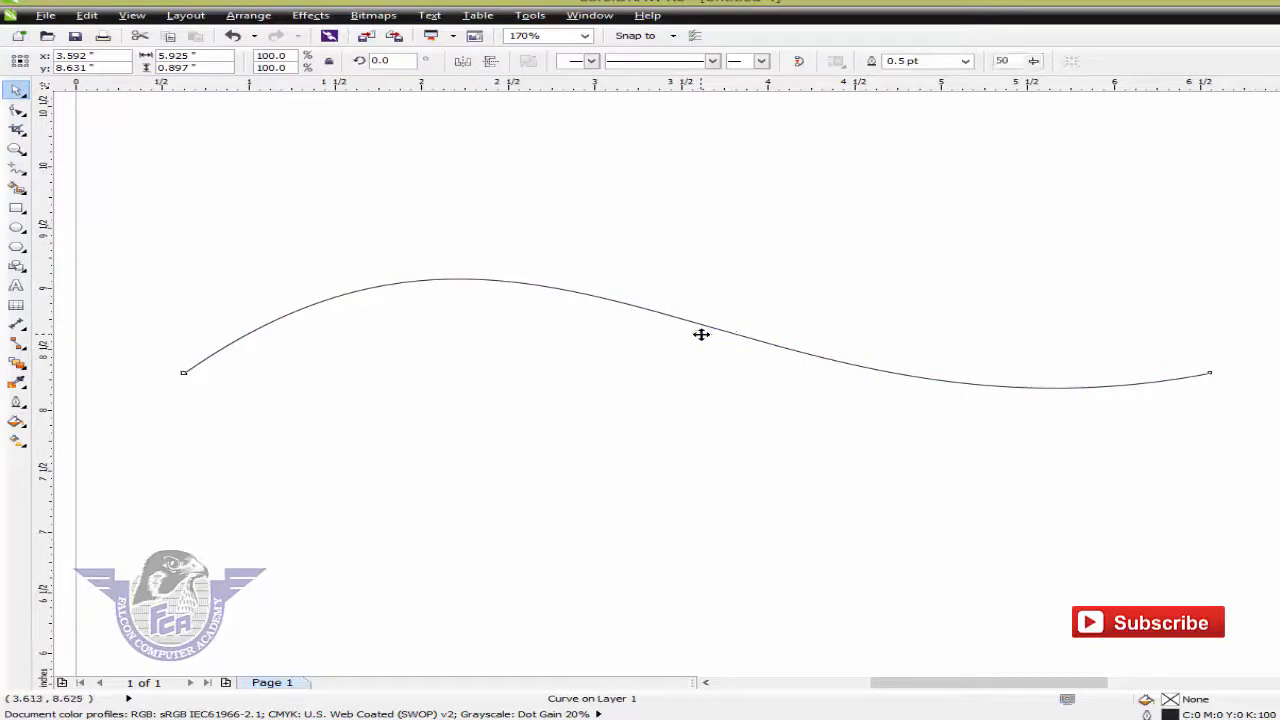
pyautogui.moveTo(700, 334); pyautogui.dragTo(697, 352)
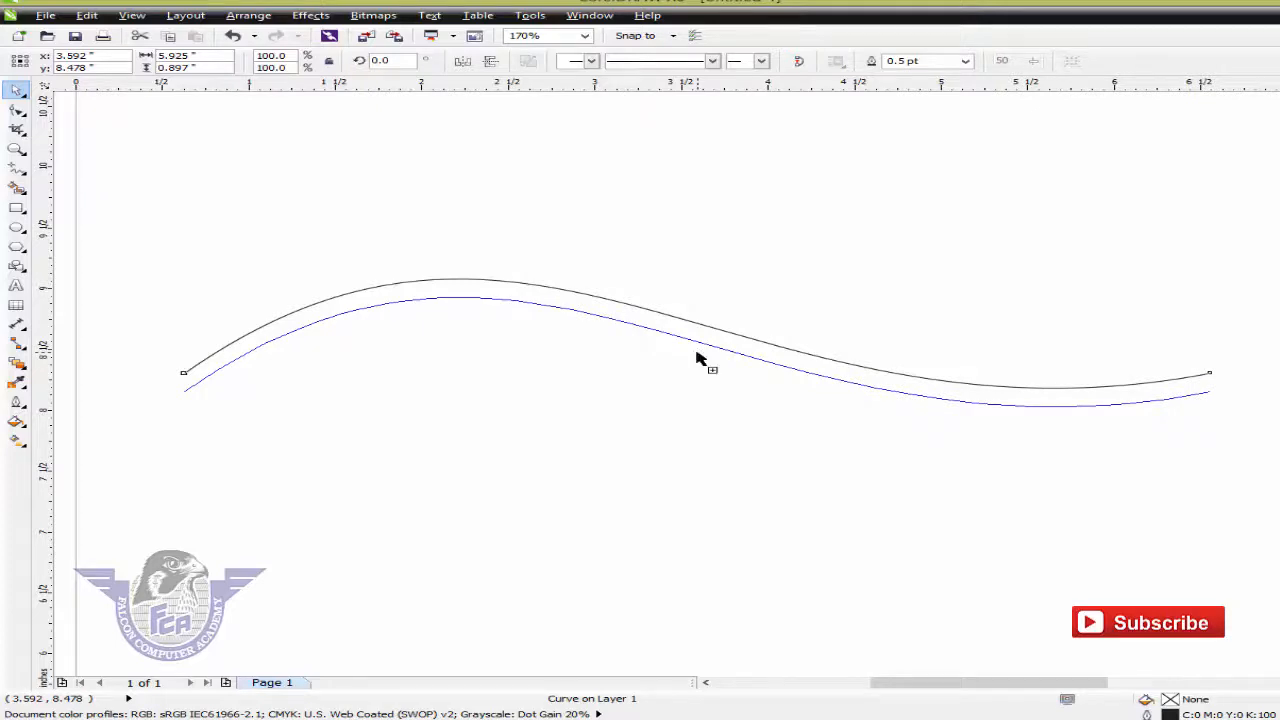
pyautogui.moveTo(699, 358); pyautogui.dragTo(699, 358)
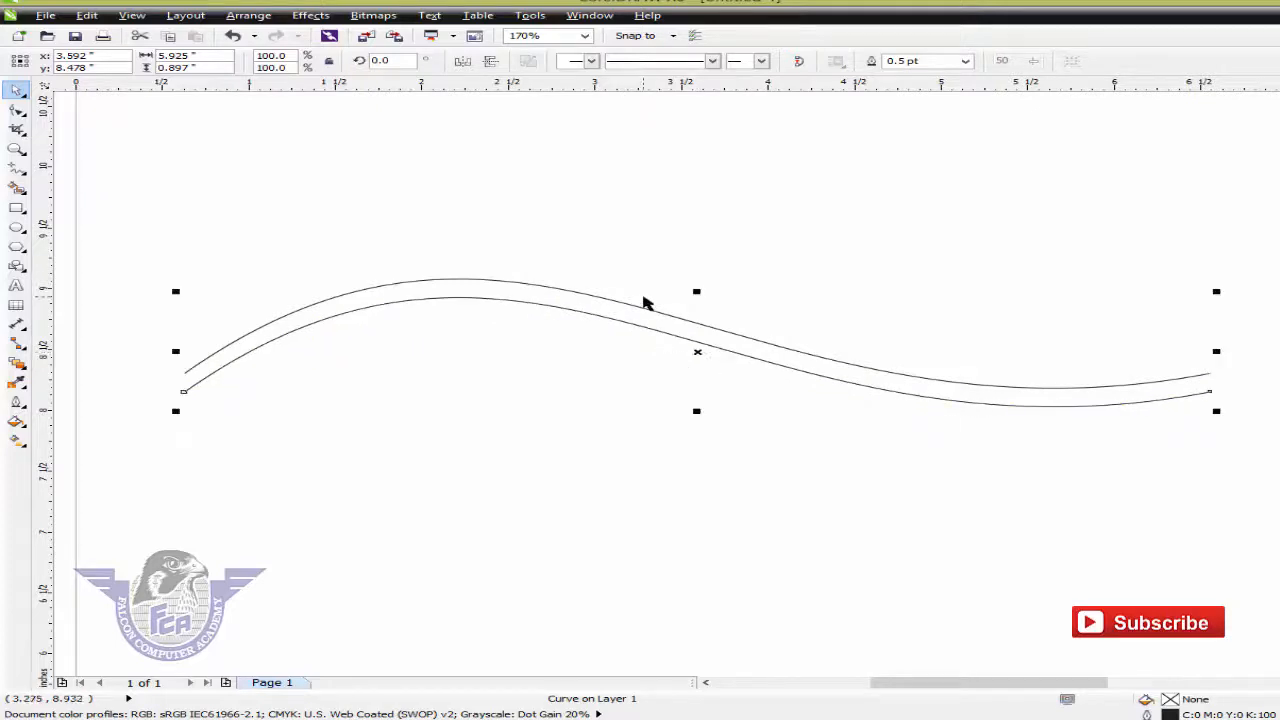
# Move both end nodes of the lower curve onto the upper curve's ends and reshape it with its handles into a tapered ribbon.
pyautogui.press('F10')
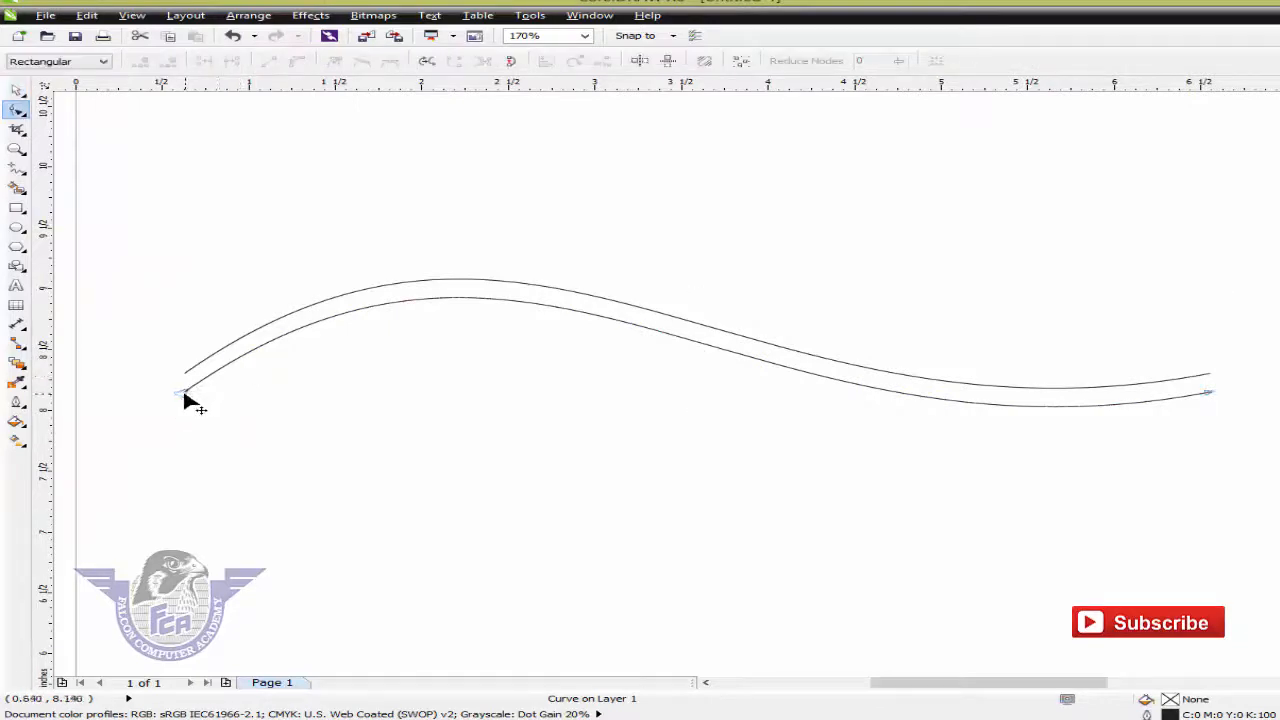
pyautogui.moveTo(180, 395)
pyautogui.mouseDown()
pyautogui.moveTo(200, 380)
pyautogui.moveTo(184, 380)
pyautogui.mouseUp()
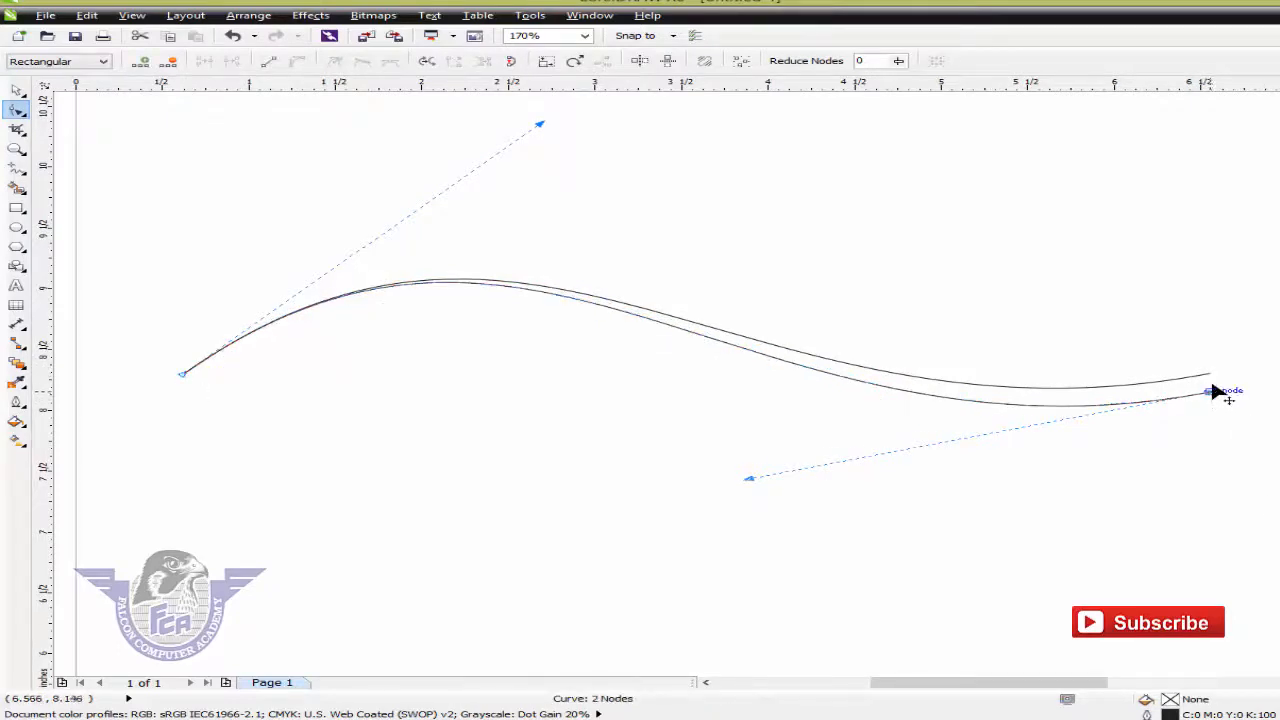
pyautogui.moveTo(1213, 392); pyautogui.dragTo(1211, 377)
pyautogui.moveTo(757, 469); pyautogui.dragTo(741, 555)
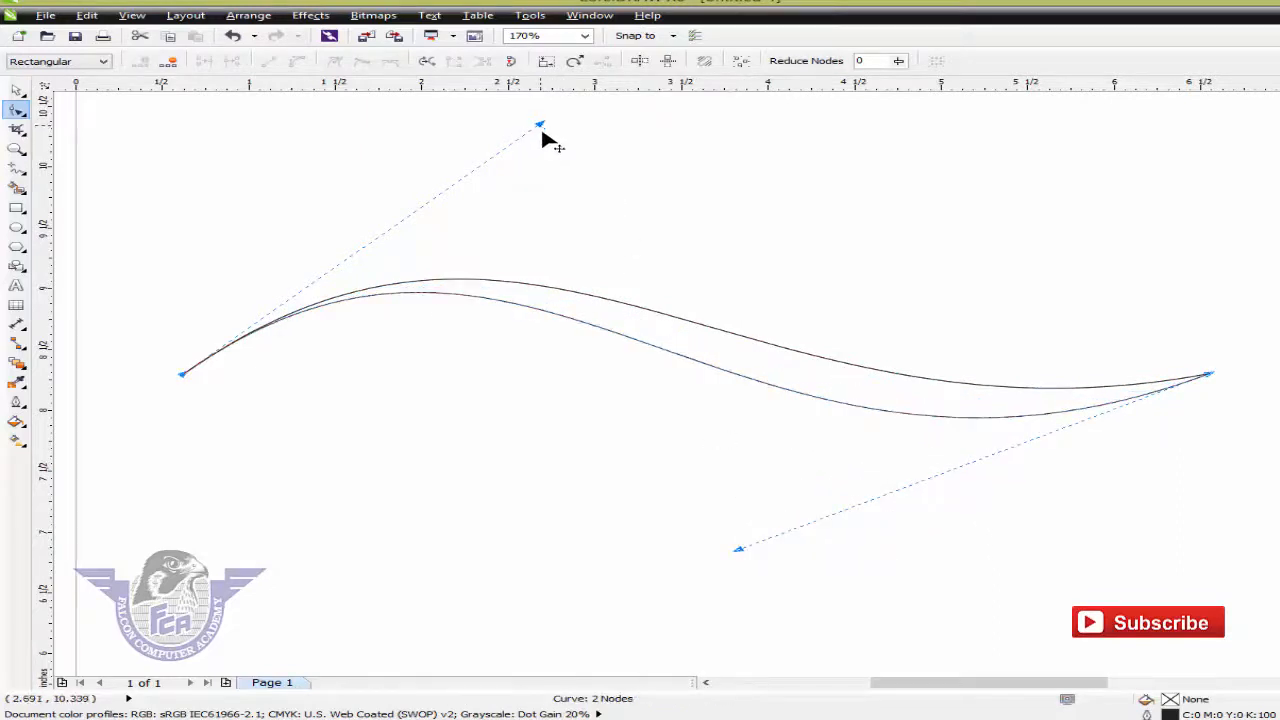
pyautogui.moveTo(541, 128); pyautogui.dragTo(543, 163)
pyautogui.moveTo(737, 552); pyautogui.dragTo(737, 526)
pyautogui.click(22, 90)
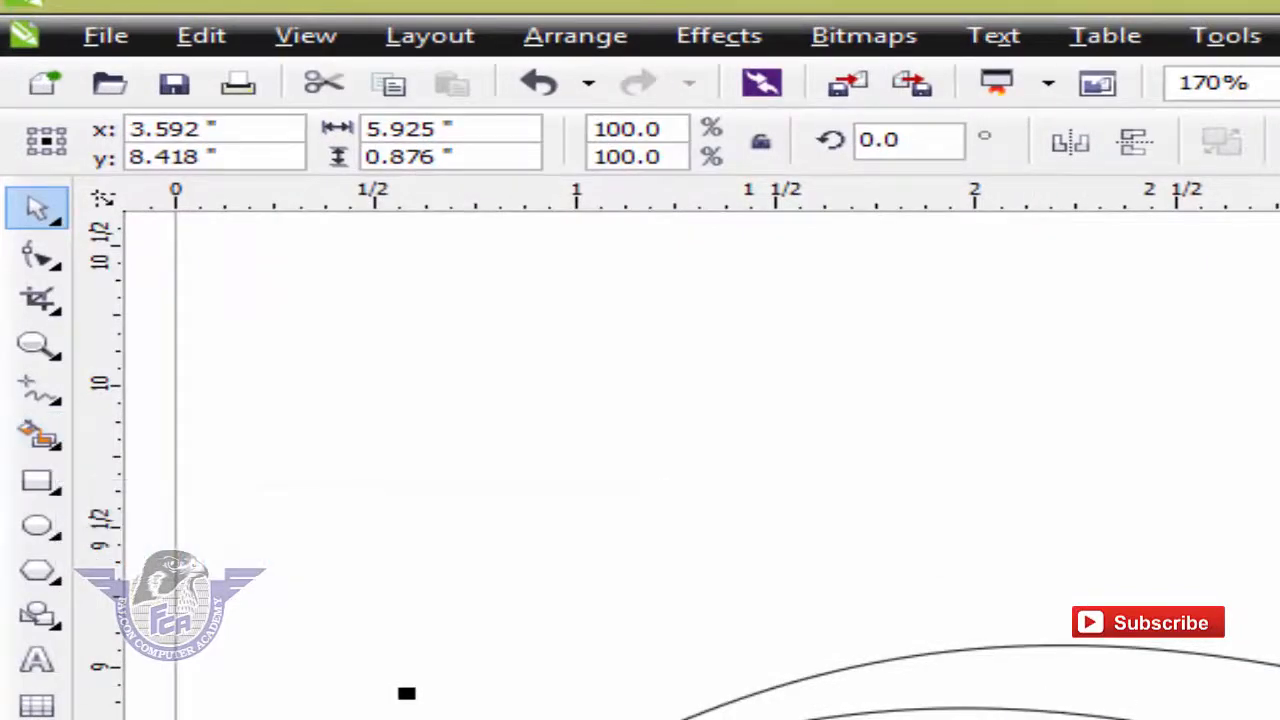
# Fill the area enclosed between the two curves with red using Smart Fill.
pyautogui.click(46, 446)
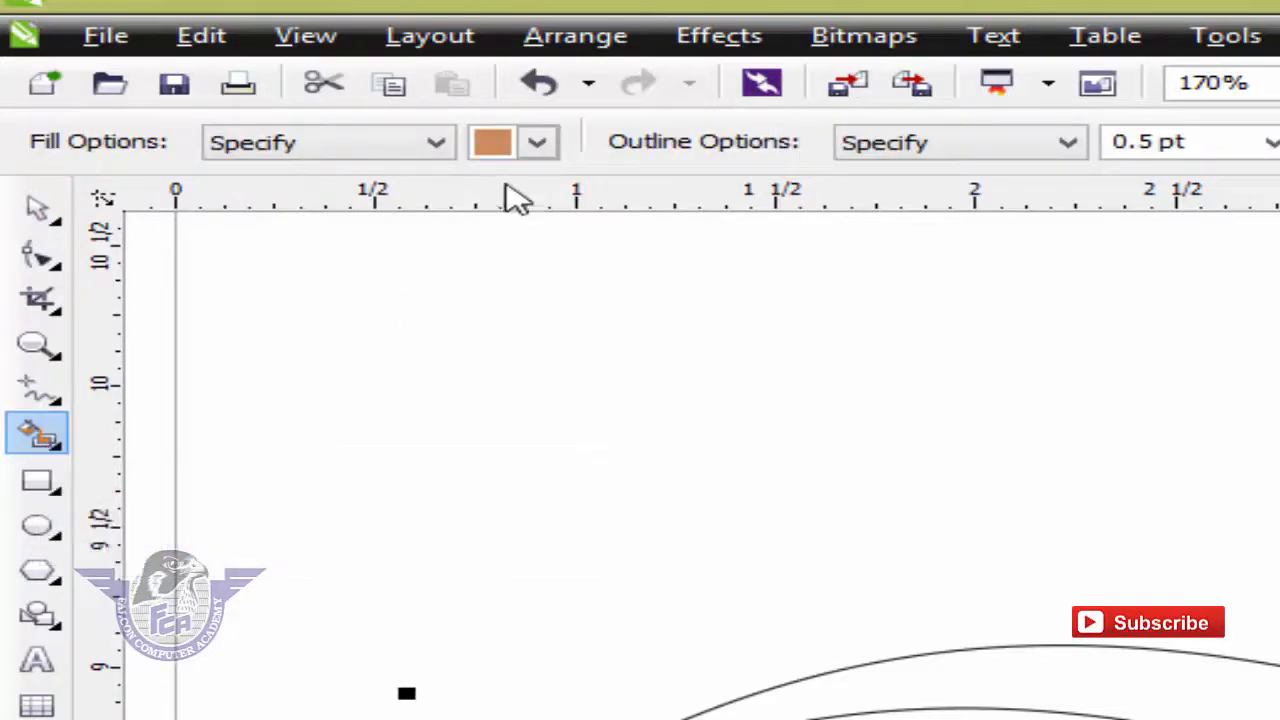
pyautogui.click(539, 143)
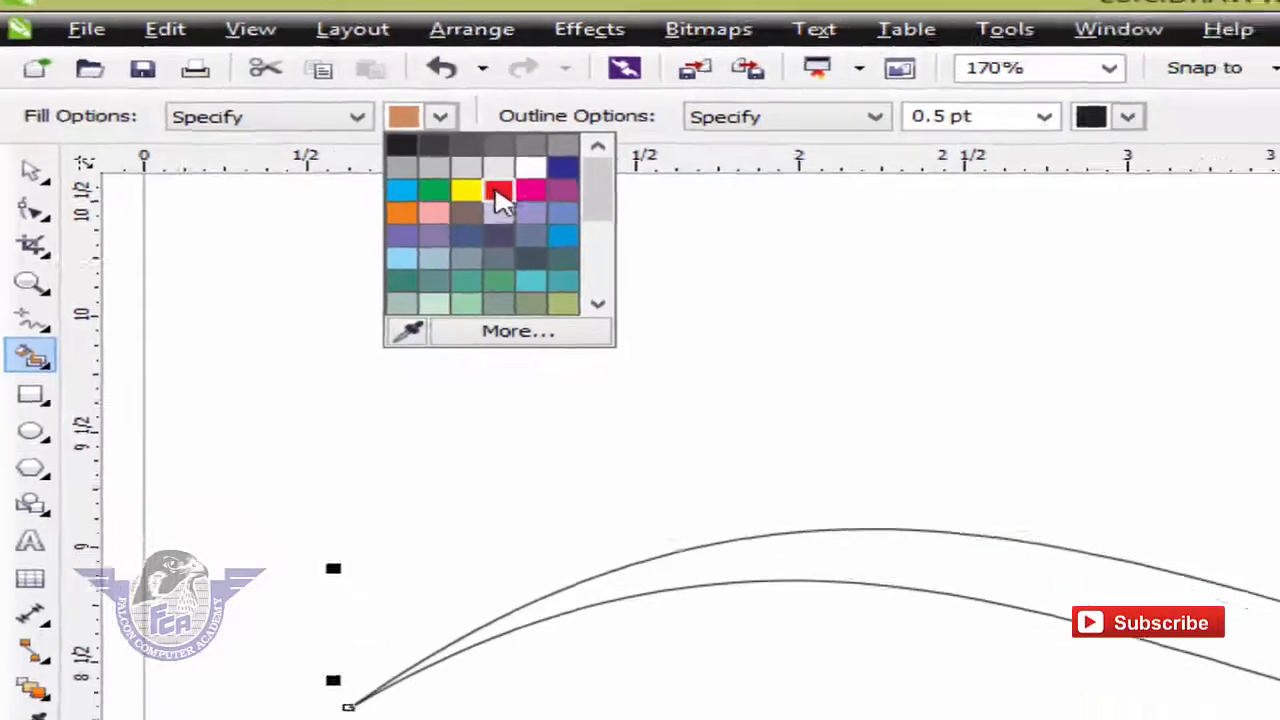
pyautogui.click(607, 235)
pyautogui.click(653, 357)
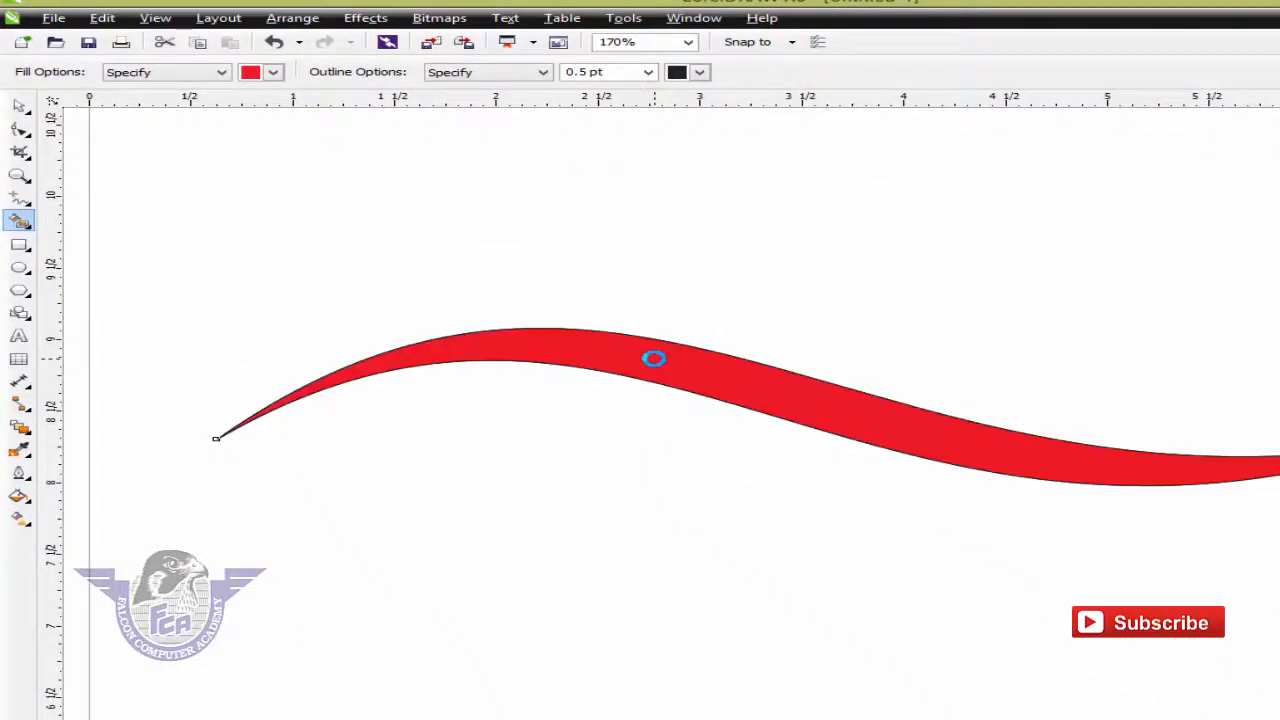
# Move the red filled shape below the two outline curves and align it roughly underneath them.
pyautogui.click(22, 108)
pyautogui.click(747, 290)
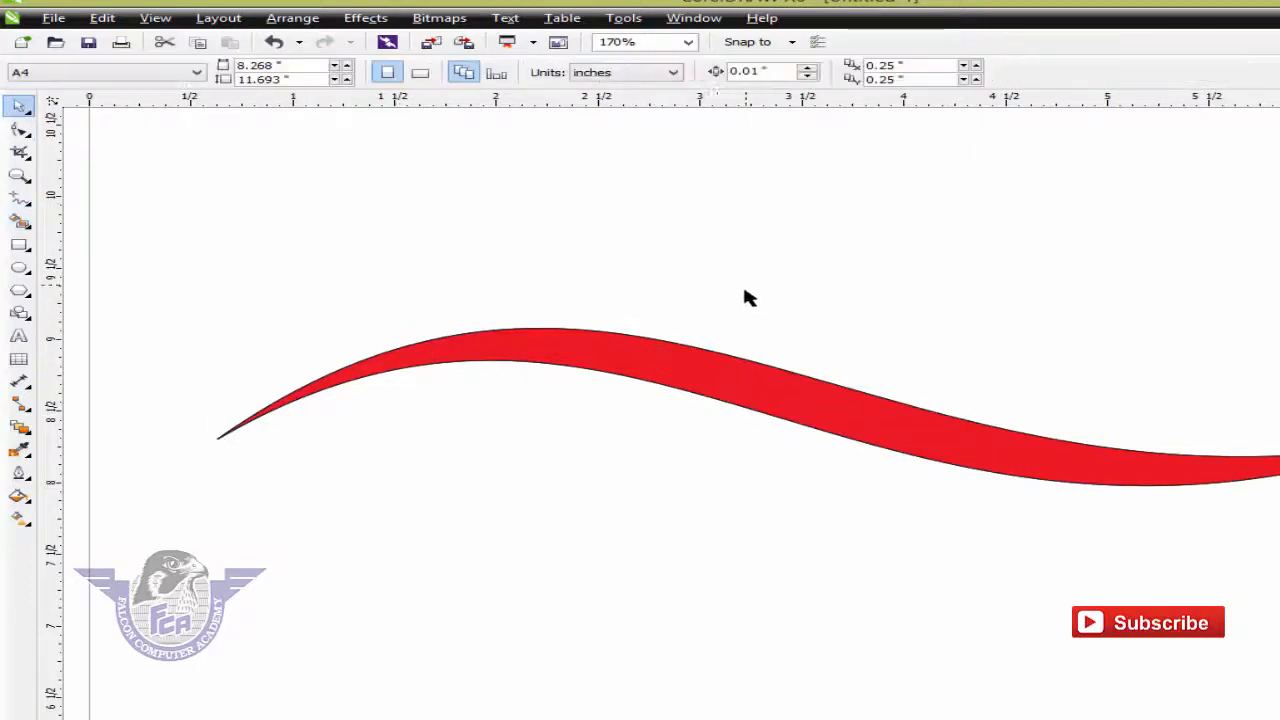
pyautogui.click(714, 377)
pyautogui.moveTo(714, 377); pyautogui.dragTo(691, 583)
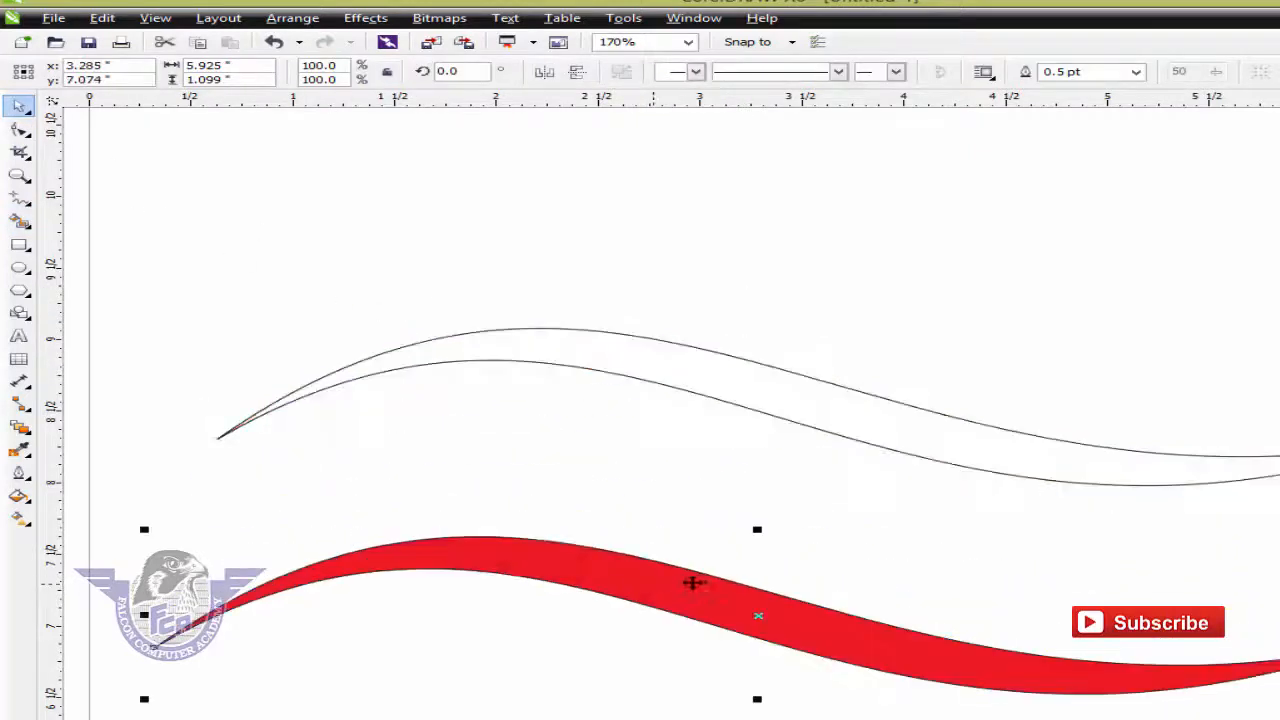
pyautogui.scroll(-3, 695, 581)
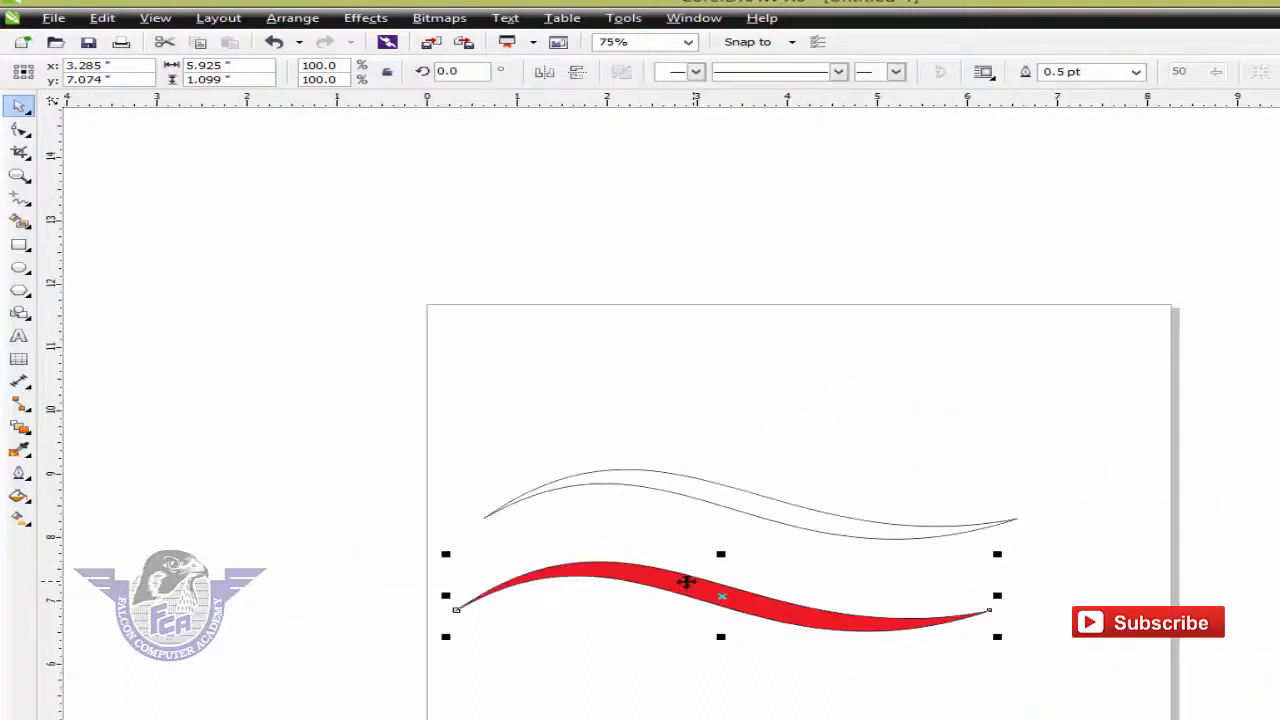
pyautogui.moveTo(857, 614); pyautogui.dragTo(889, 636)
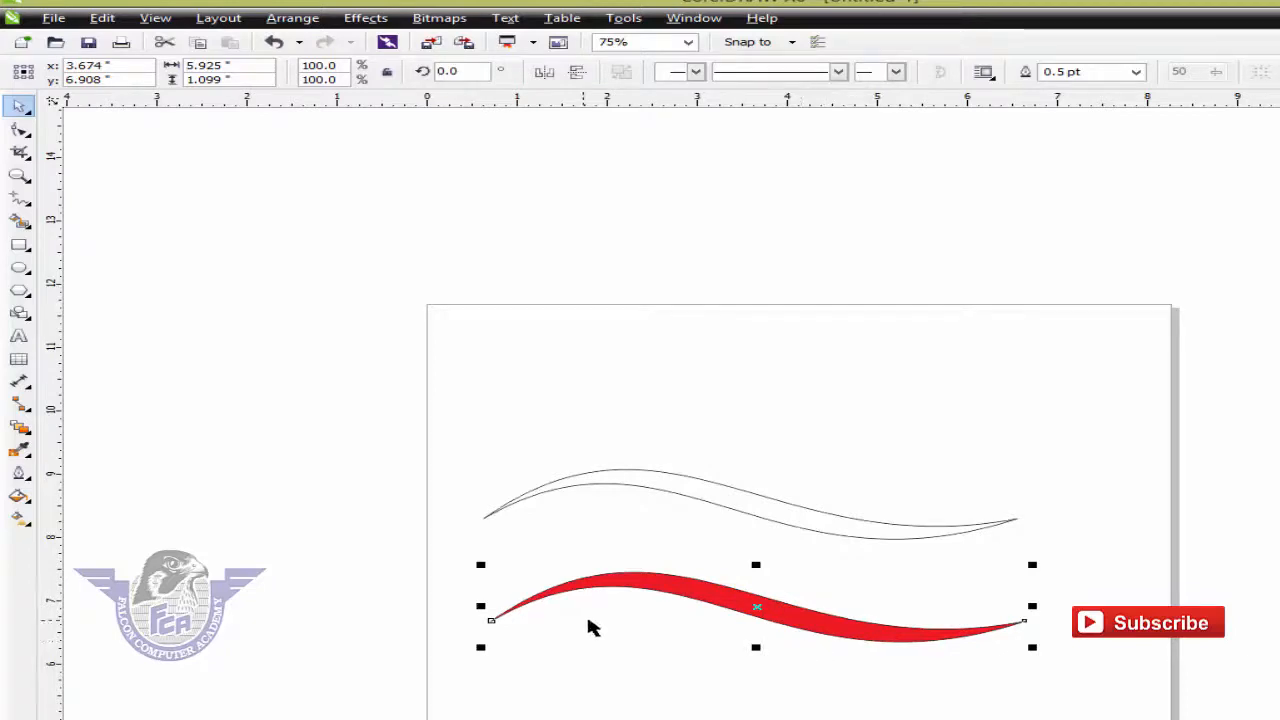
# Remove the outline from the red ribbon shape.
pyautogui.press('z')
pyautogui.moveTo(443, 536); pyautogui.dragTo(1071, 714)
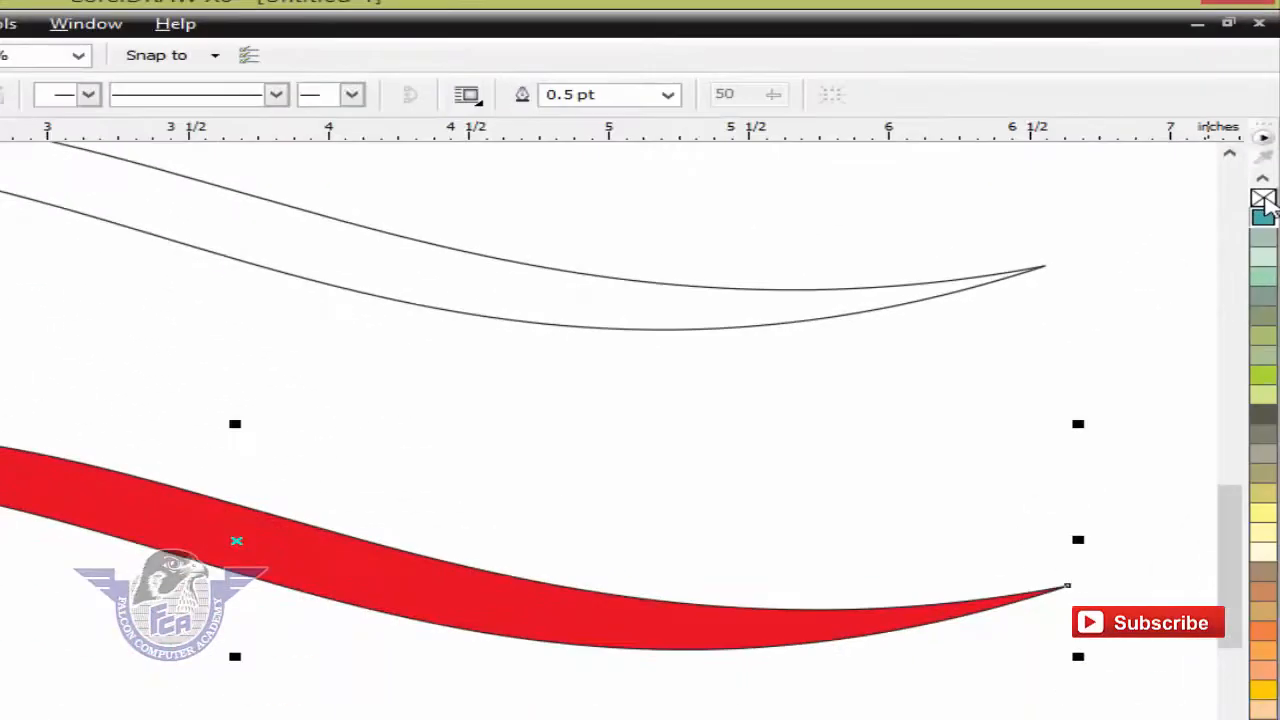
pyautogui.rightClick(1262, 198)
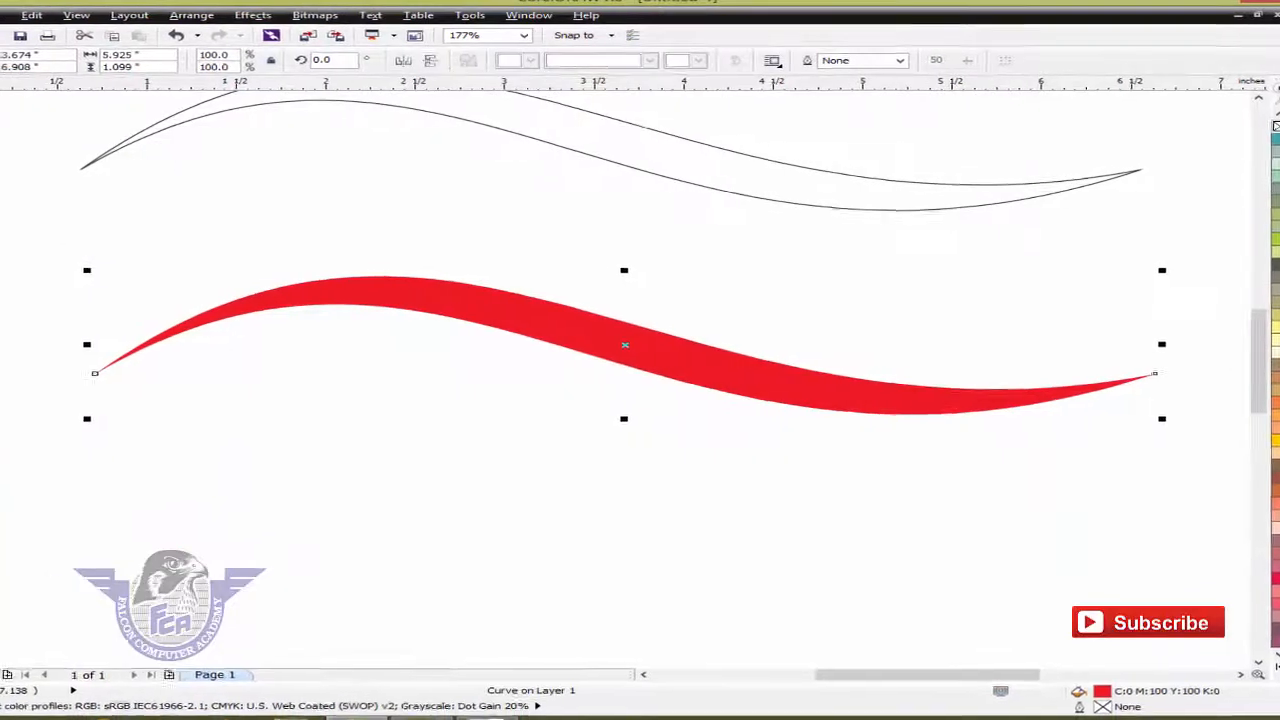
# Apply a drop shadow to the red ribbon, starting from near its middle.
pyautogui.click(10, 358)
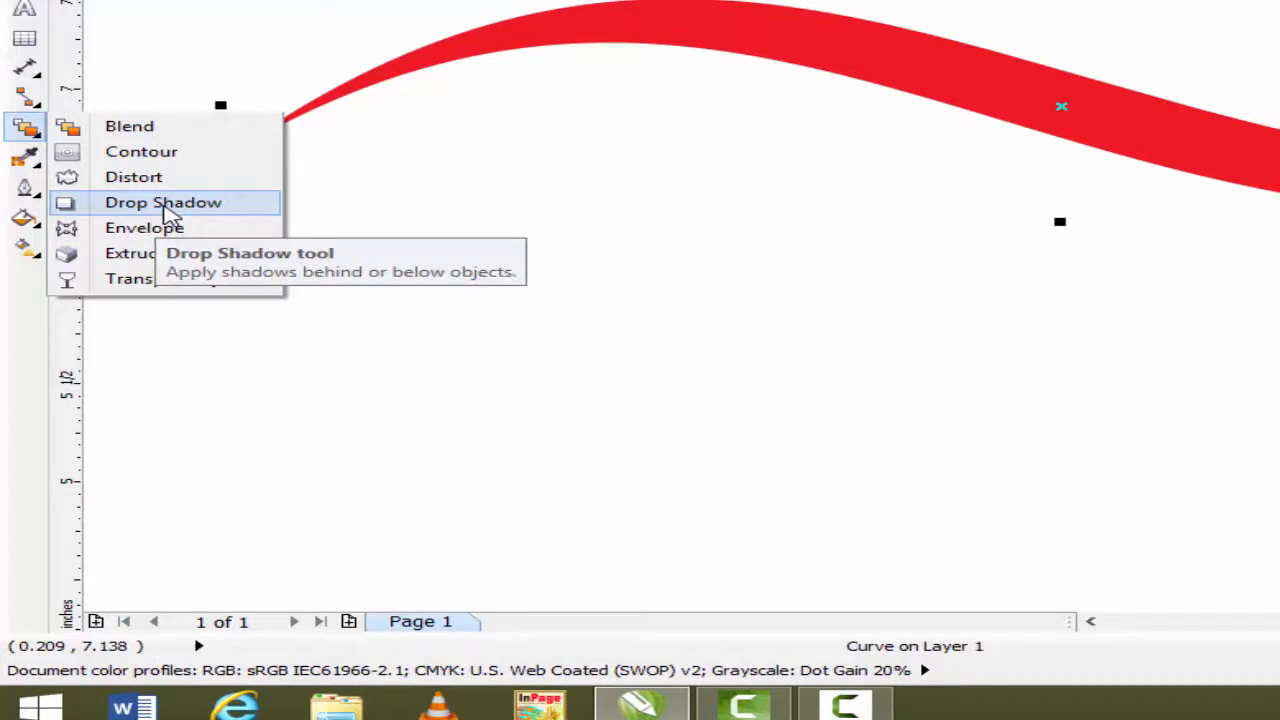
pyautogui.click(168, 205)
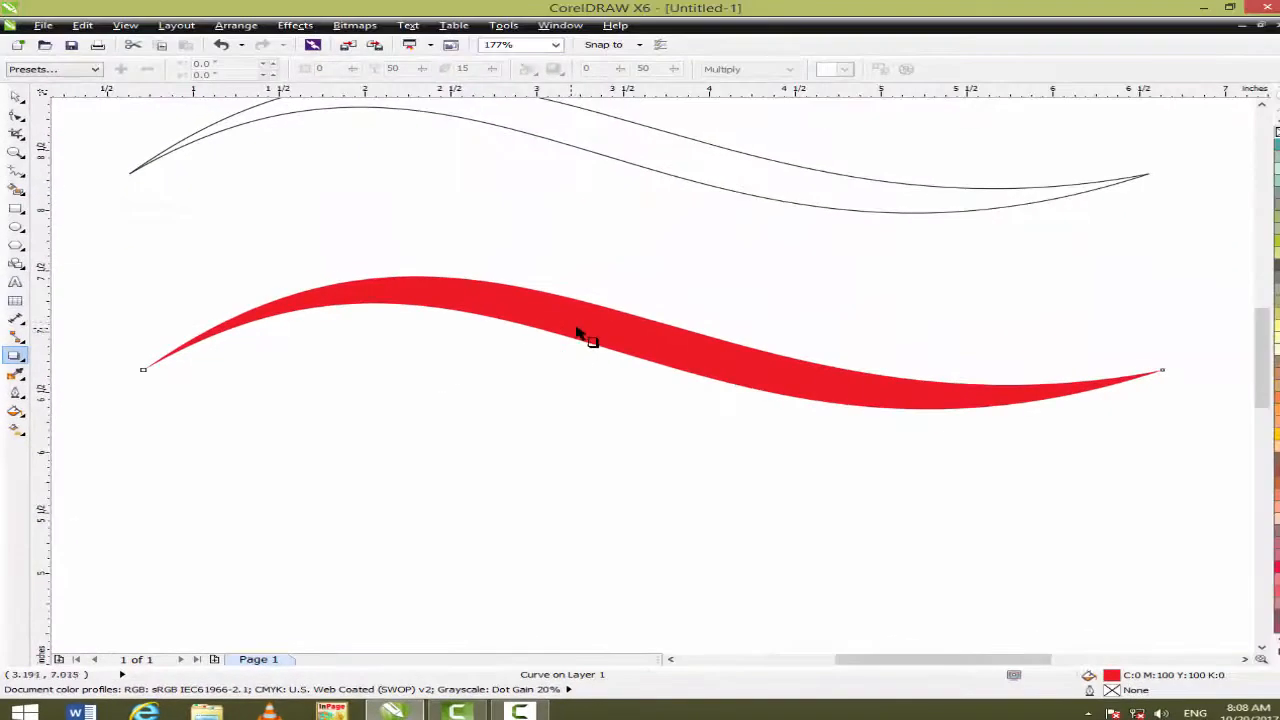
pyautogui.moveTo(588, 322)
pyautogui.mouseDown()
pyautogui.moveTo(572, 343)
pyautogui.moveTo(584, 375)
pyautogui.moveTo(631, 409)
pyautogui.moveTo(612, 438)
pyautogui.moveTo(622, 405)
pyautogui.mouseUp()
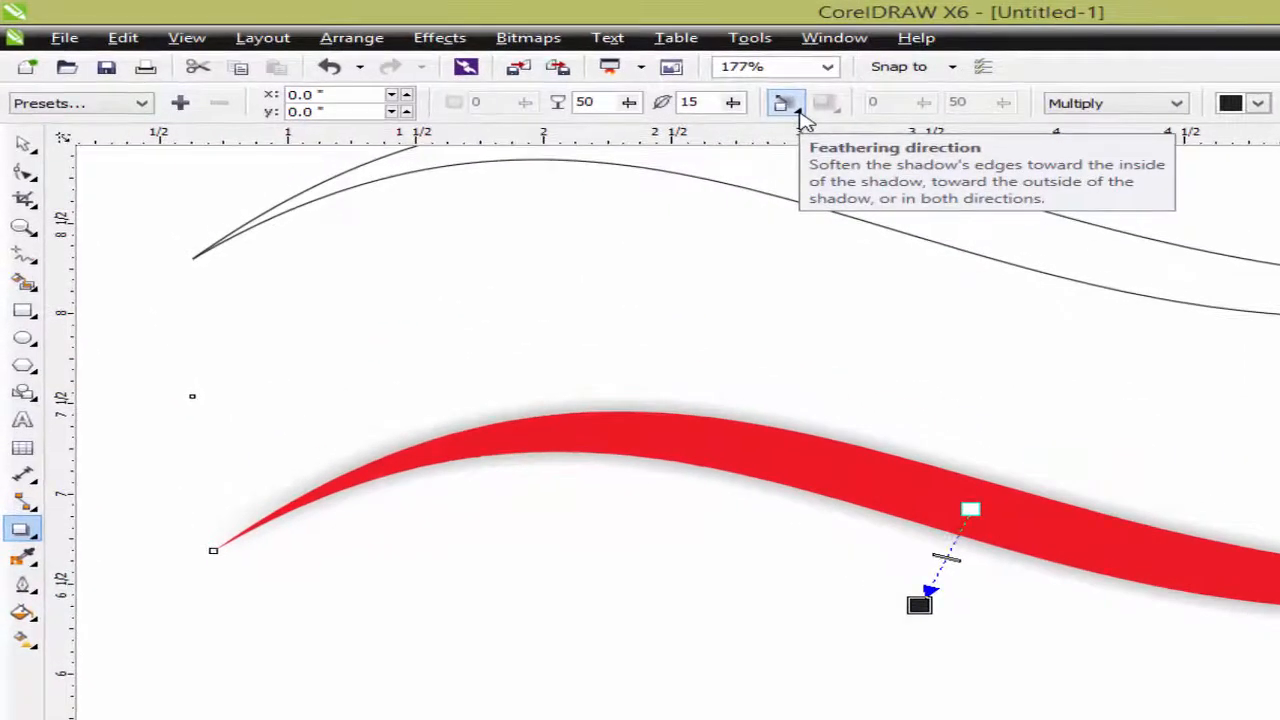
# Set the shadow's feathering direction to Outside and its feathering to 5.
pyautogui.click(801, 112)
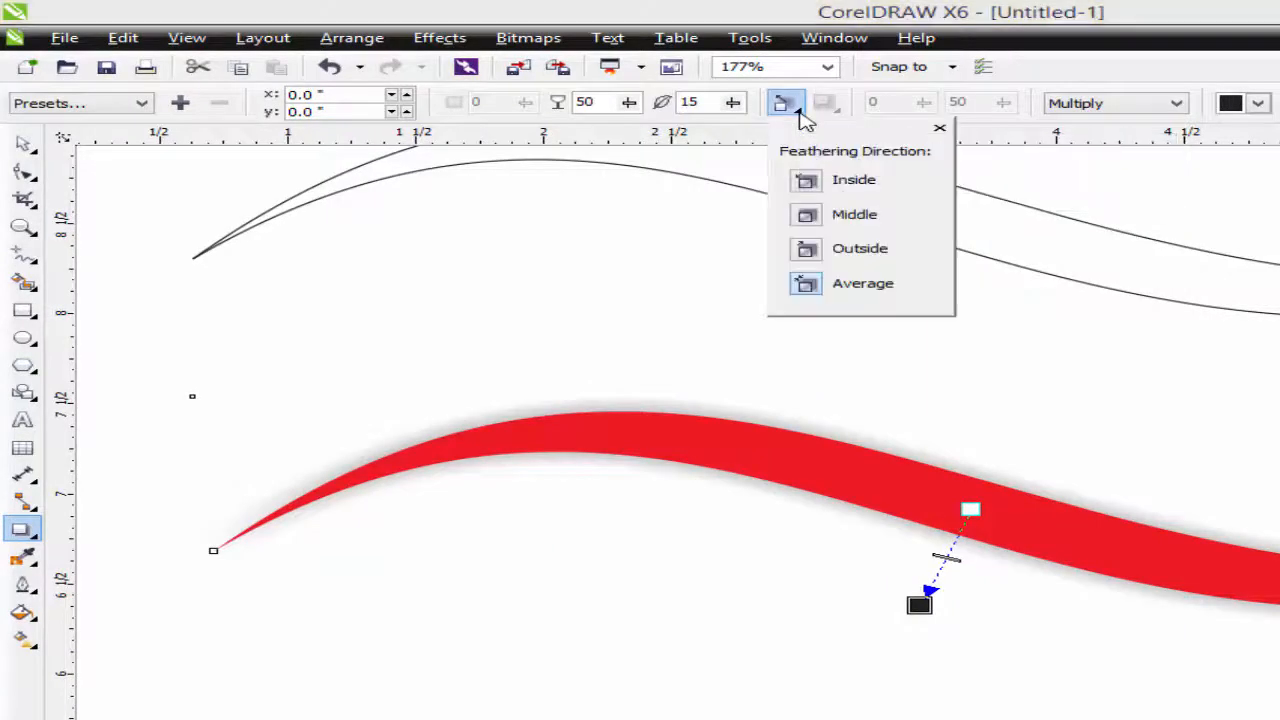
pyautogui.click(815, 255)
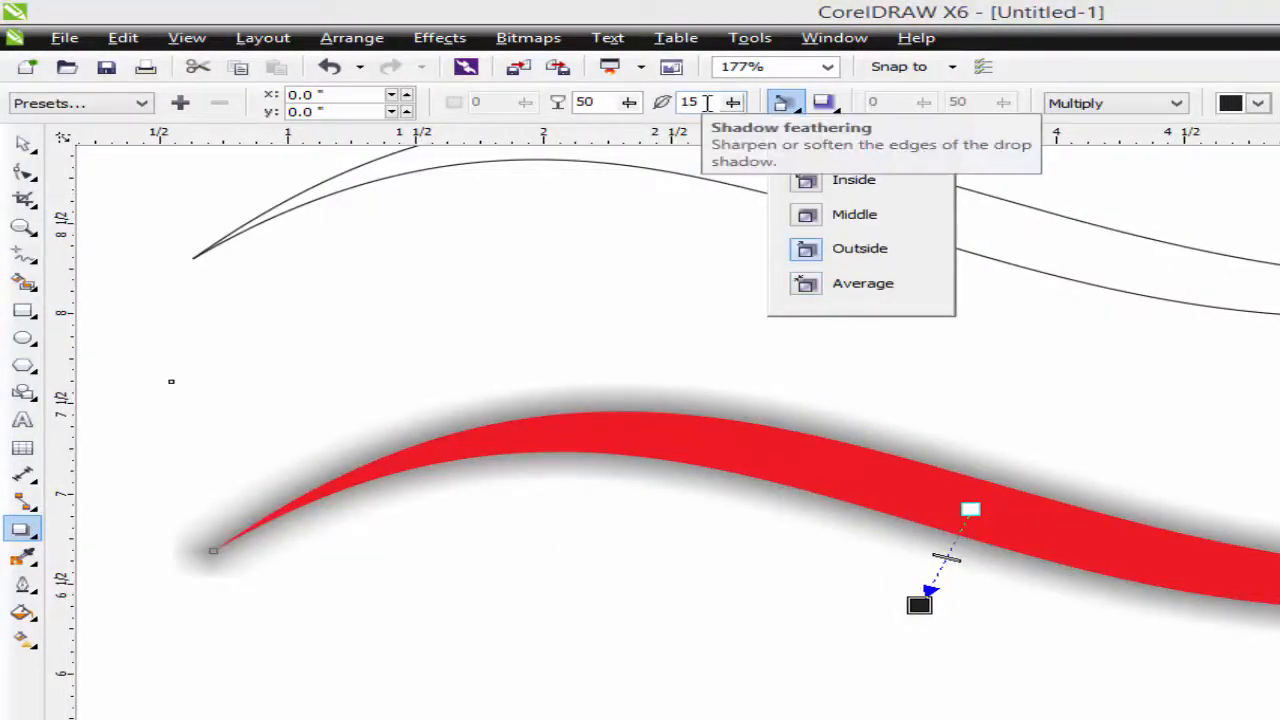
pyautogui.doubleClick(706, 102)
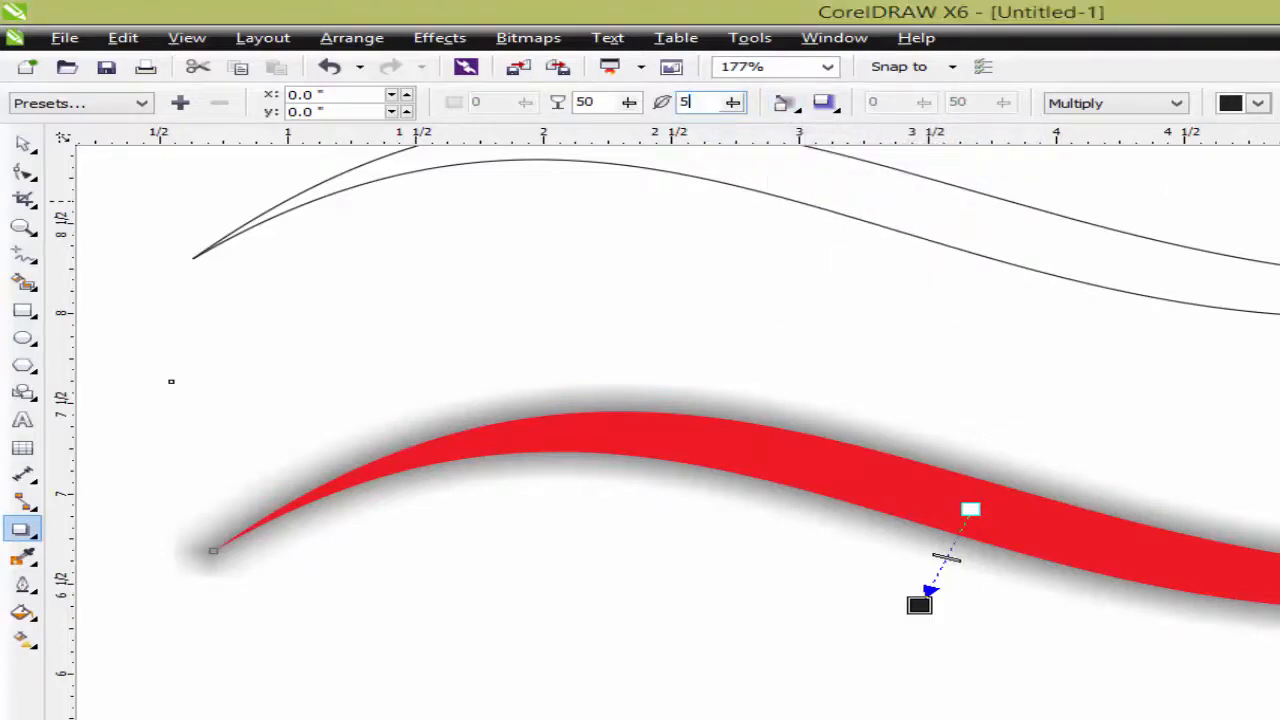
pyautogui.press('Return')
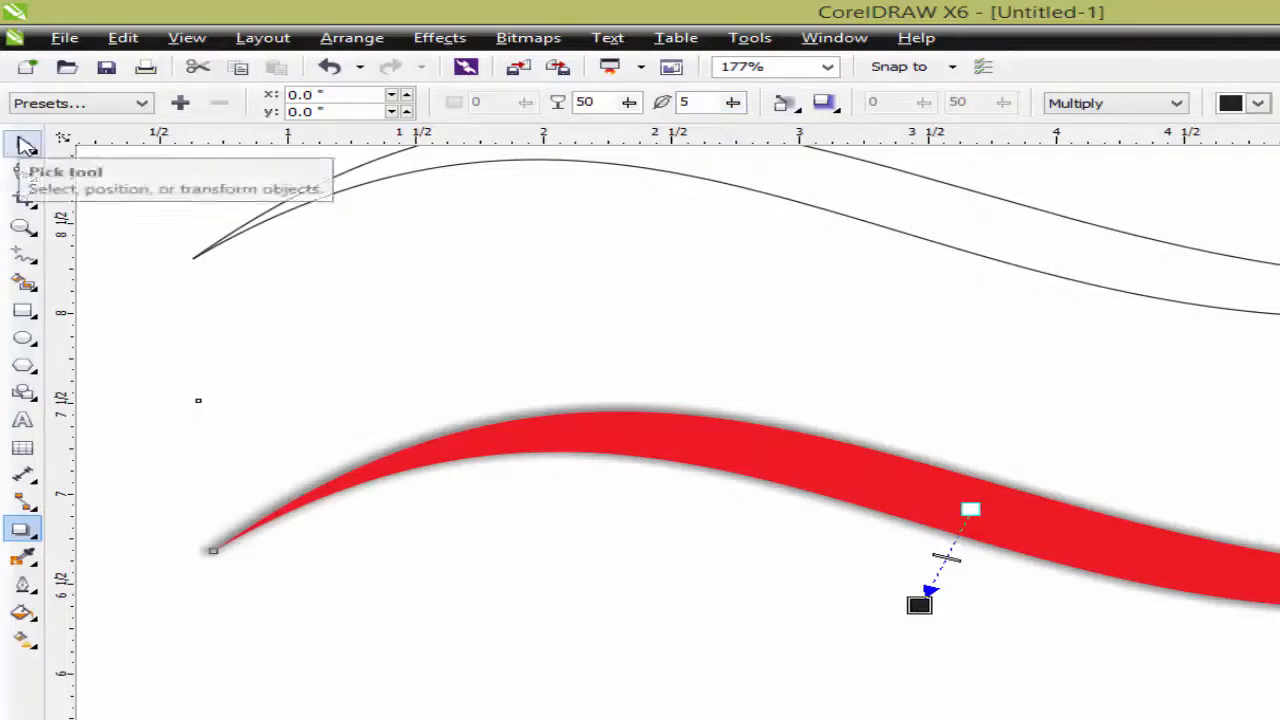
# Remove the red fill from the ribbon that carries the drop shadow.
pyautogui.click(25, 145)
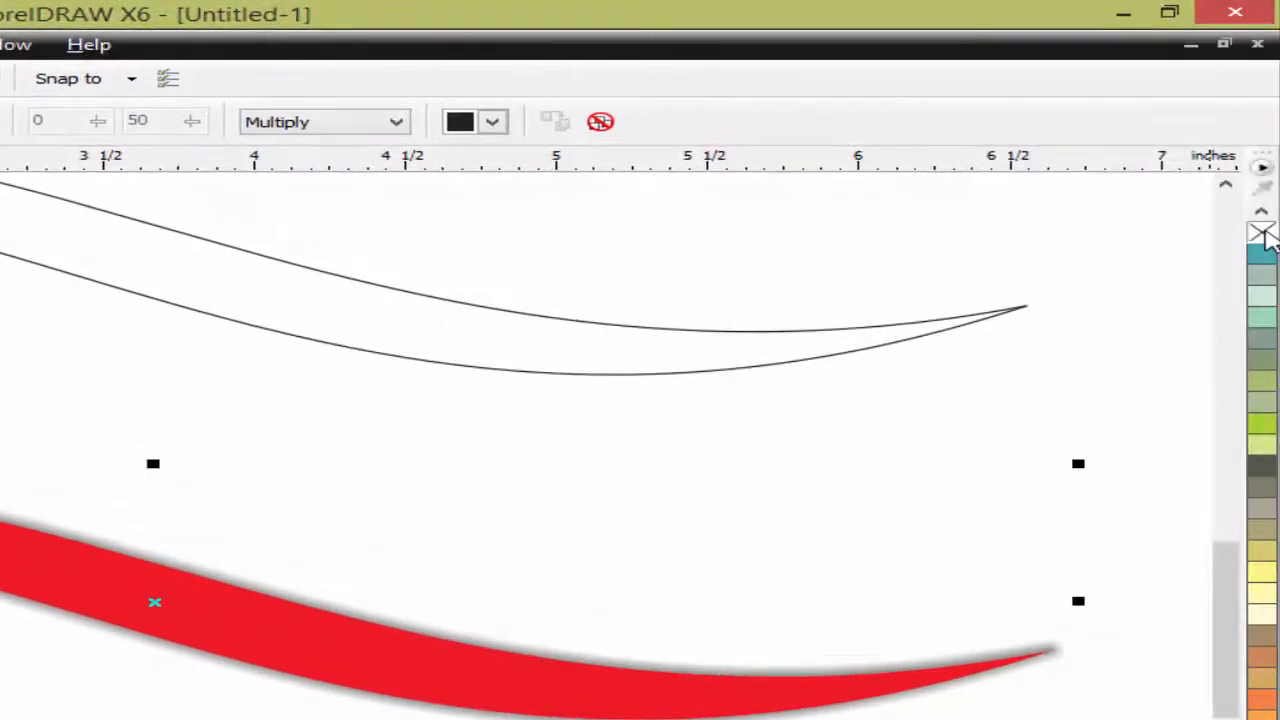
pyautogui.click(1261, 233)
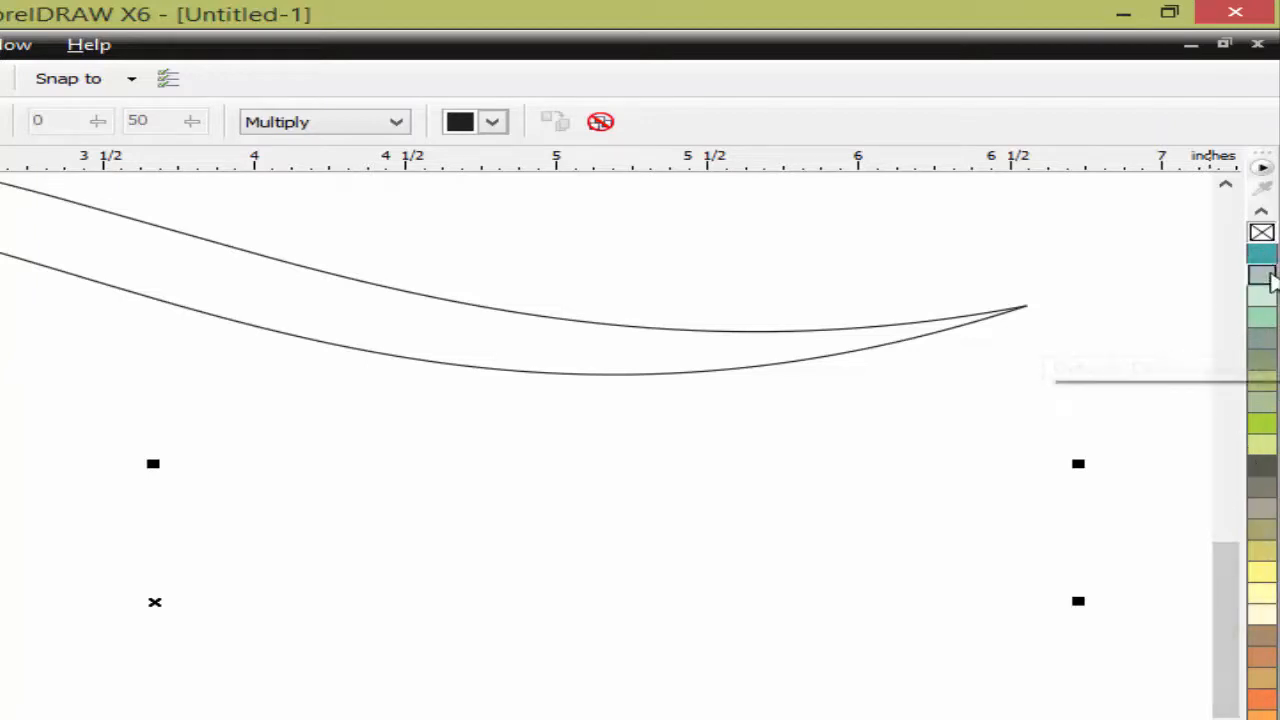
# Give the unfilled ribbon carrying the drop shadow a black outline and move it further below the upper wave shape.
pyautogui.click(1260, 257)
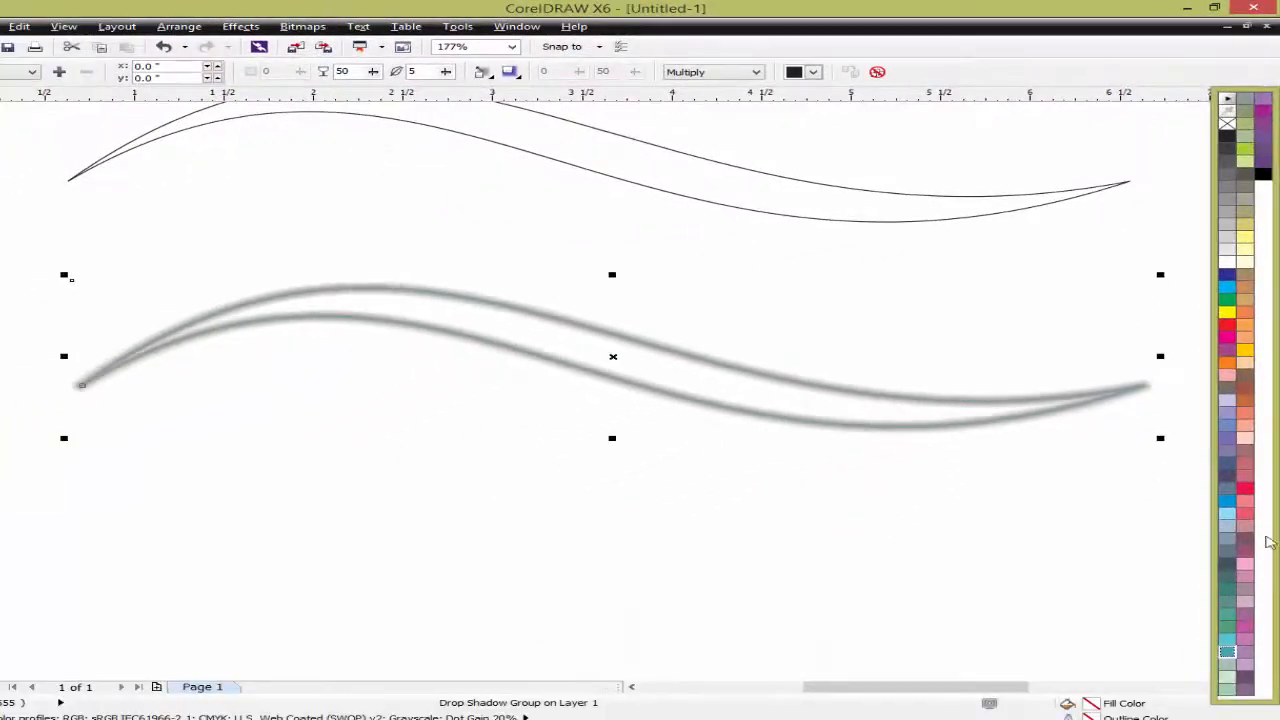
pyautogui.click(1262, 173)
pyautogui.click(743, 303)
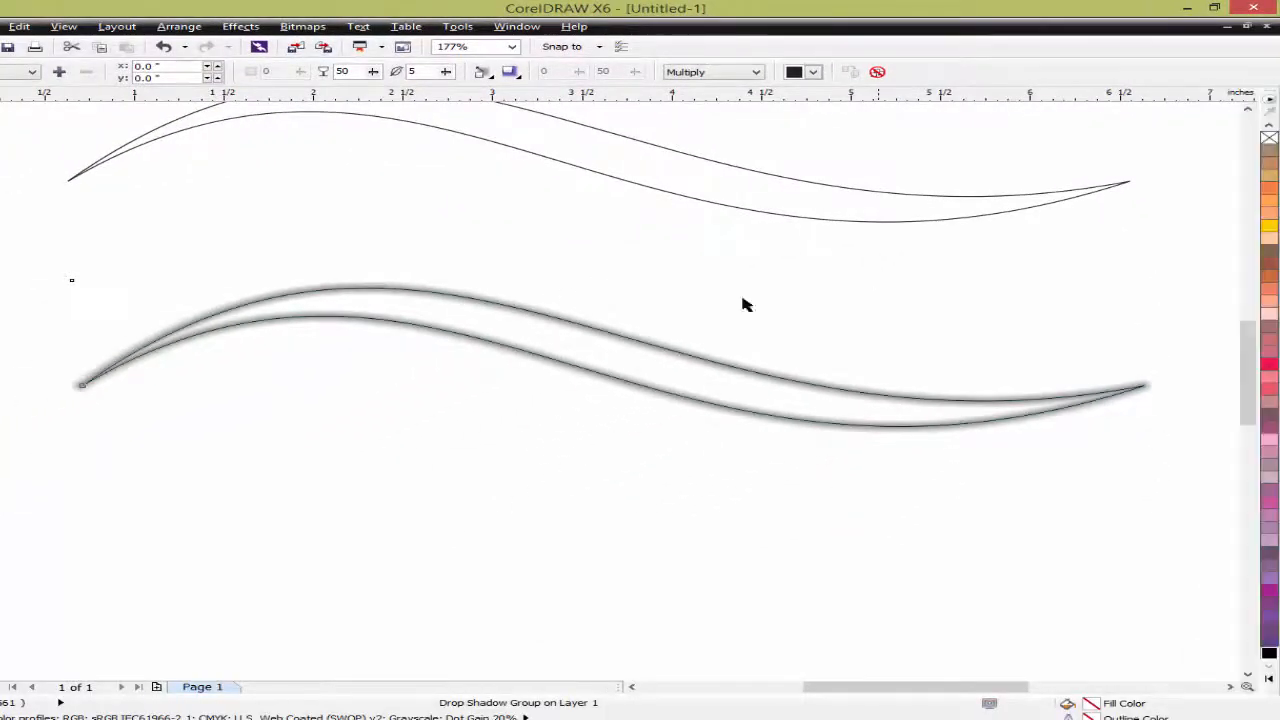
pyautogui.moveTo(474, 348); pyautogui.dragTo(437, 447)
pyautogui.click(514, 363)
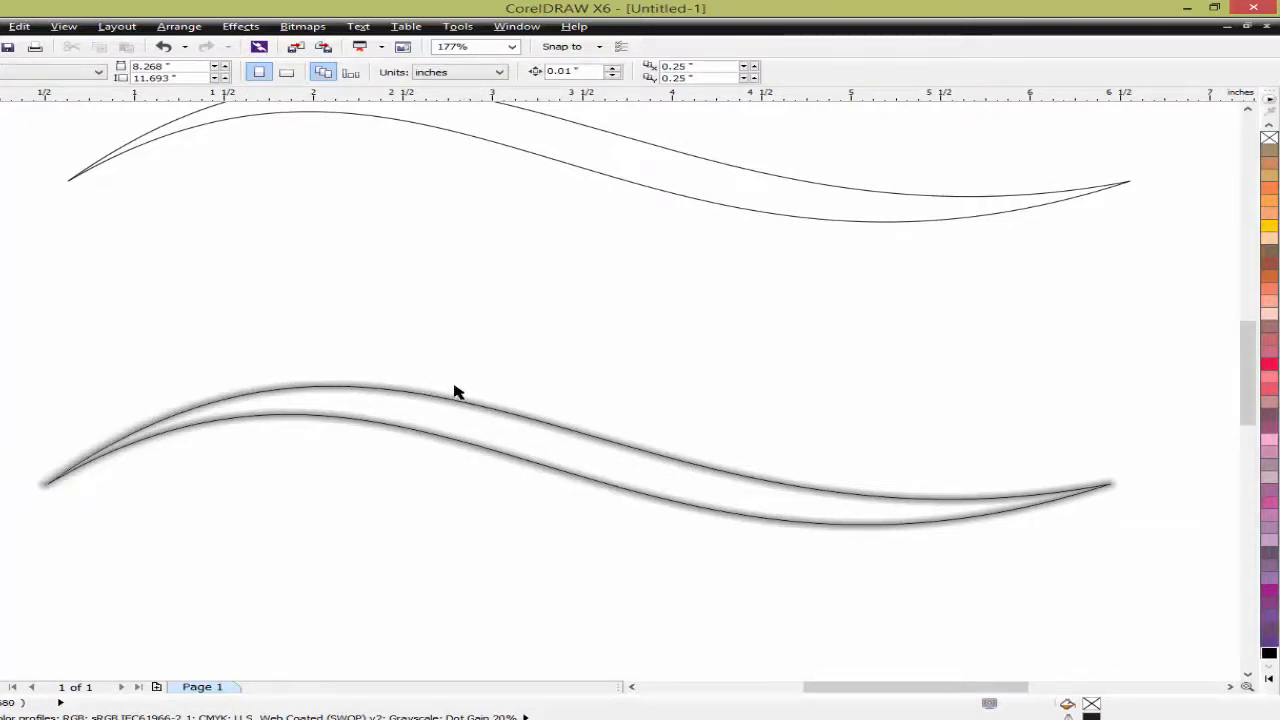
# Break the drop shadow group apart and move the outlined ribbon curve up, away from its shadow.
pyautogui.rightClick(395, 391)
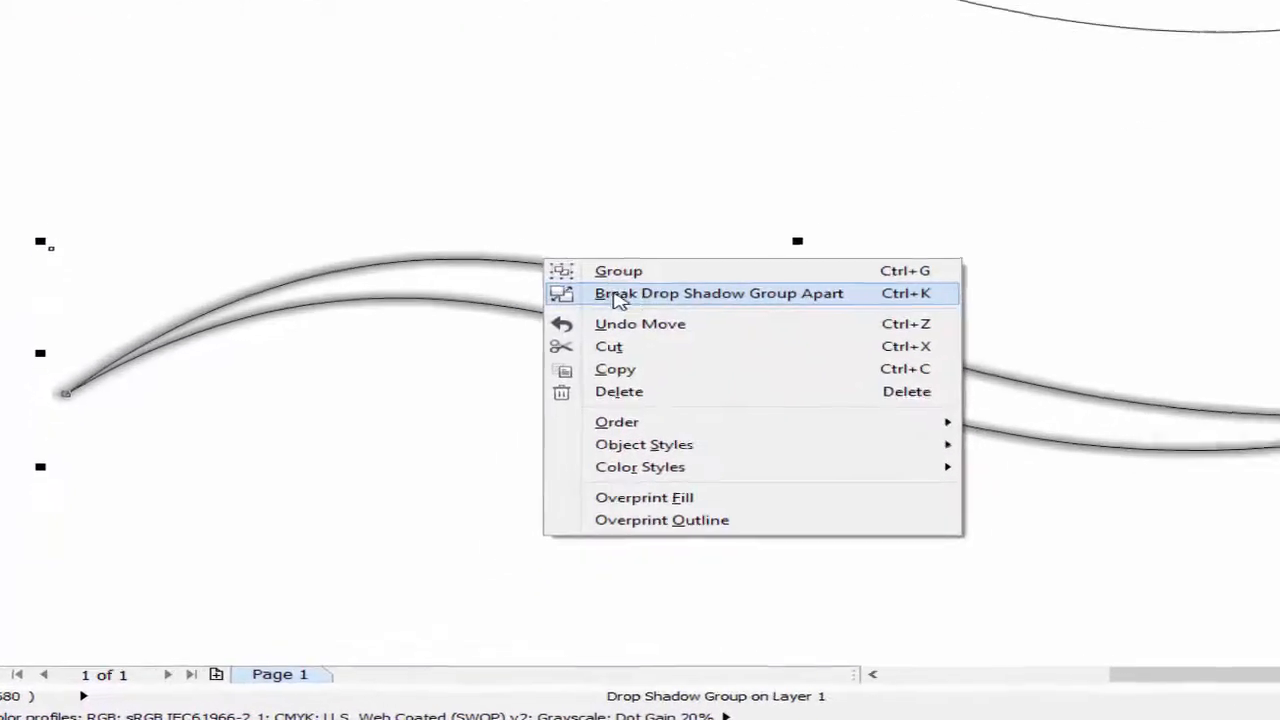
pyautogui.click(630, 287)
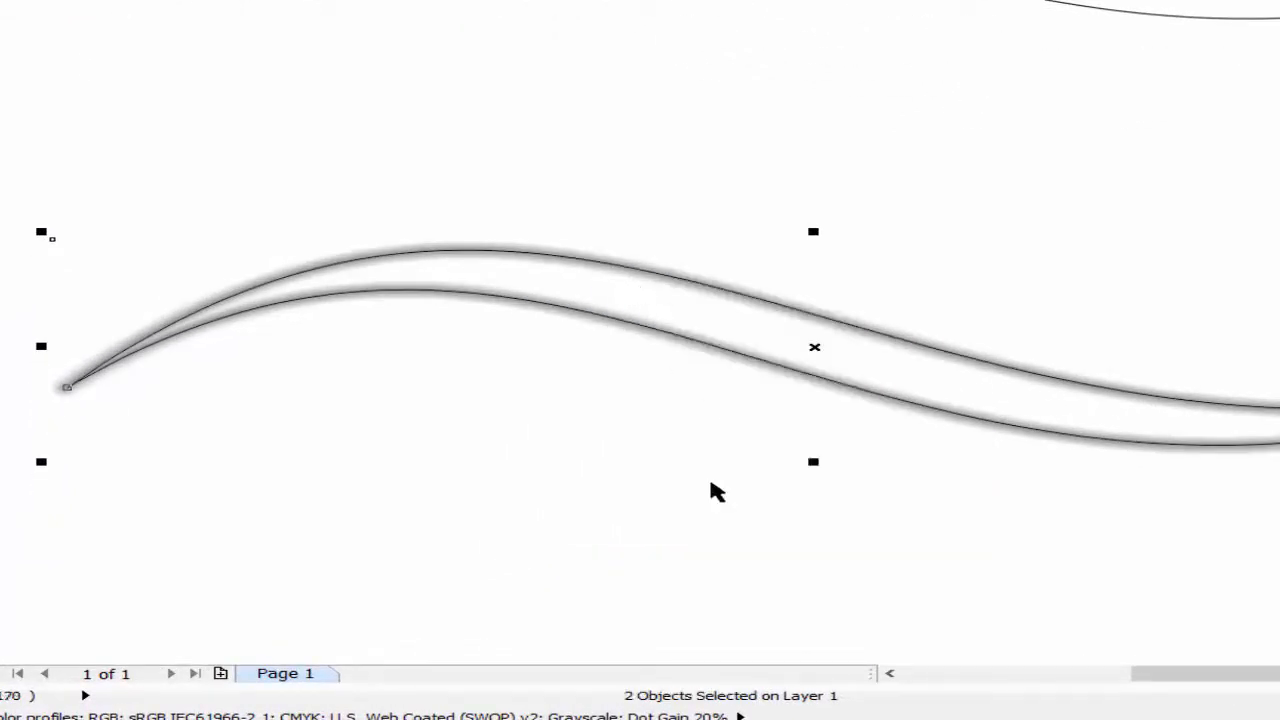
pyautogui.click(700, 517)
pyautogui.moveTo(780, 368); pyautogui.dragTo(840, 197)
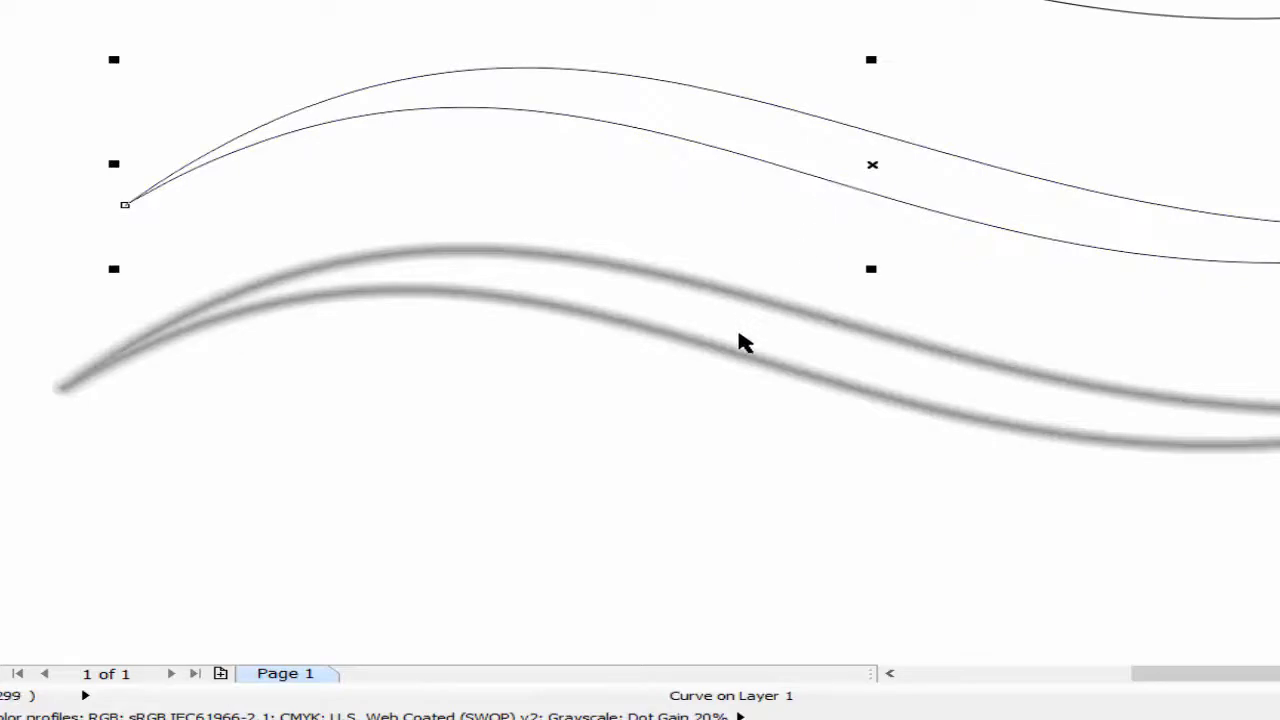
# PowerClip the separated shadow inside the outlined ribbon curve just above it.
pyautogui.click(723, 469)
pyautogui.click(725, 470)
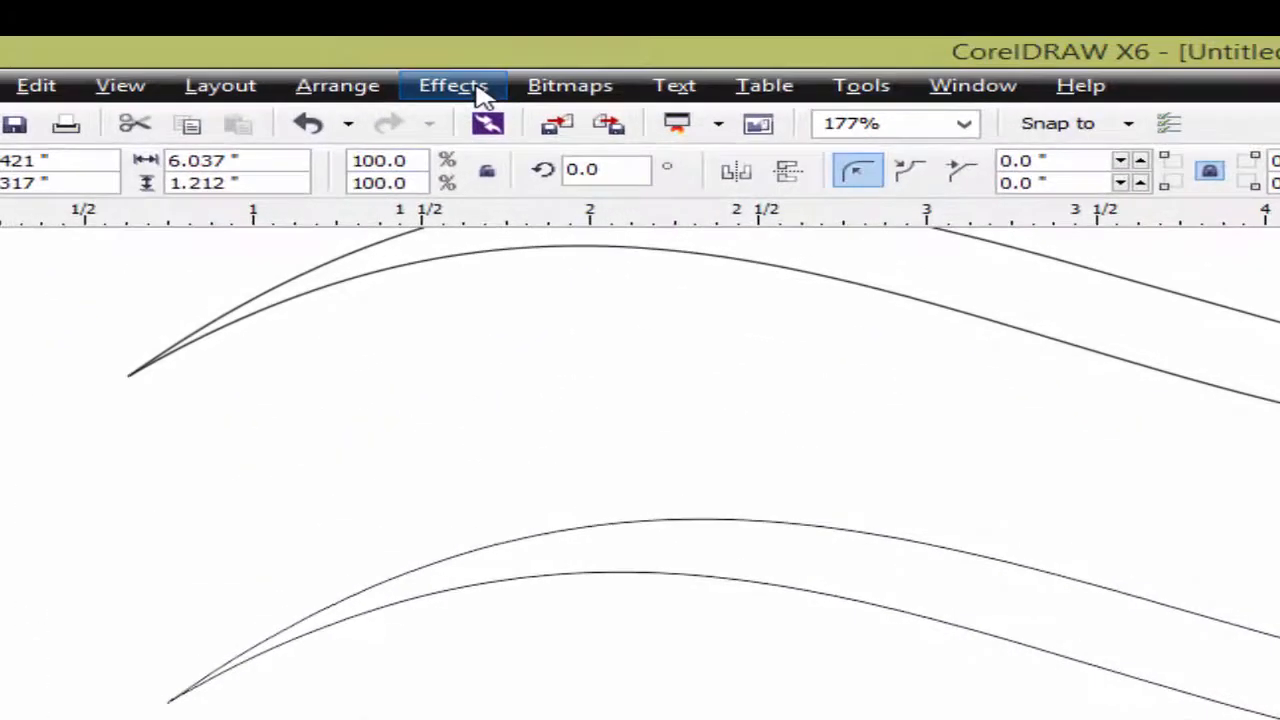
pyautogui.click(478, 90)
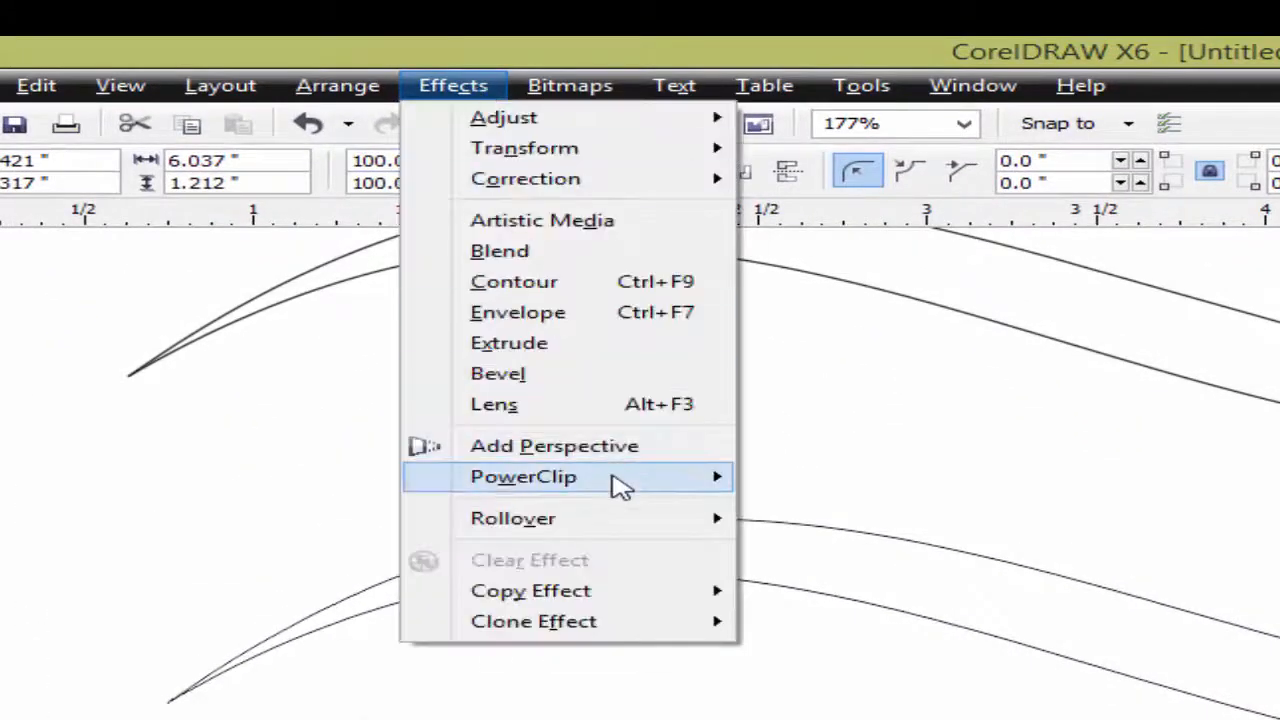
pyautogui.moveTo(620, 484)
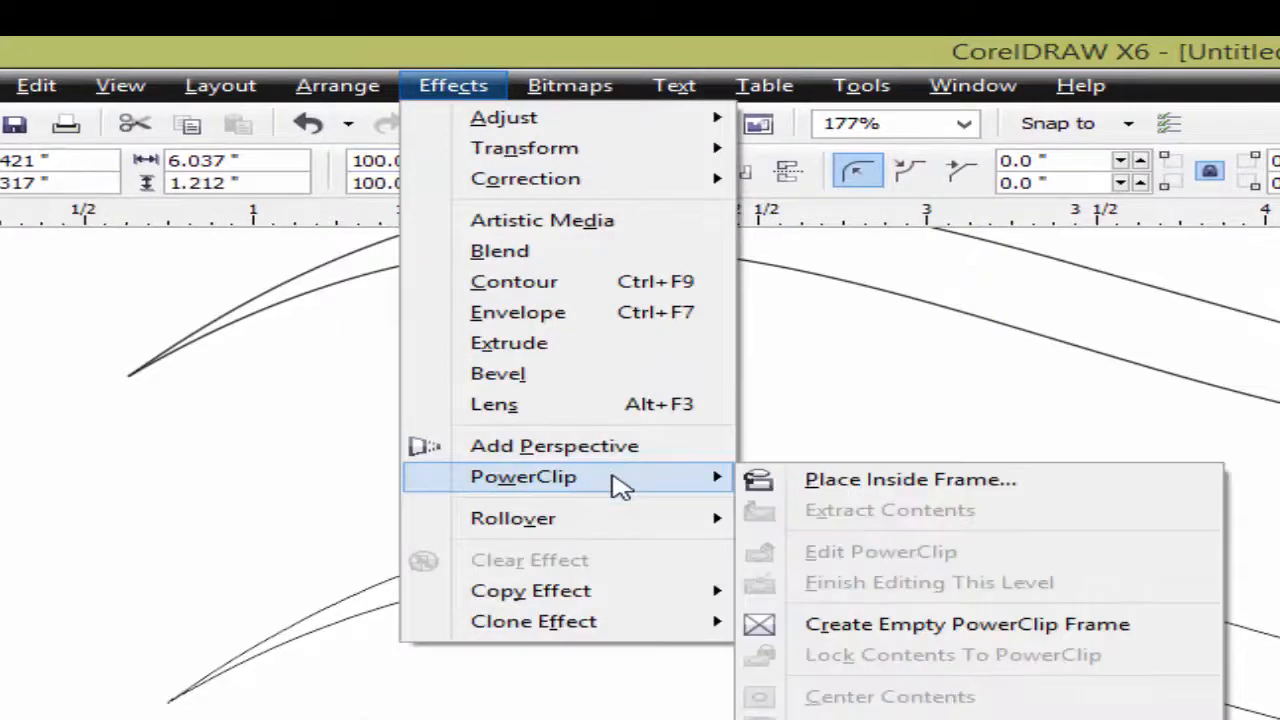
pyautogui.click(862, 482)
pyautogui.click(857, 574)
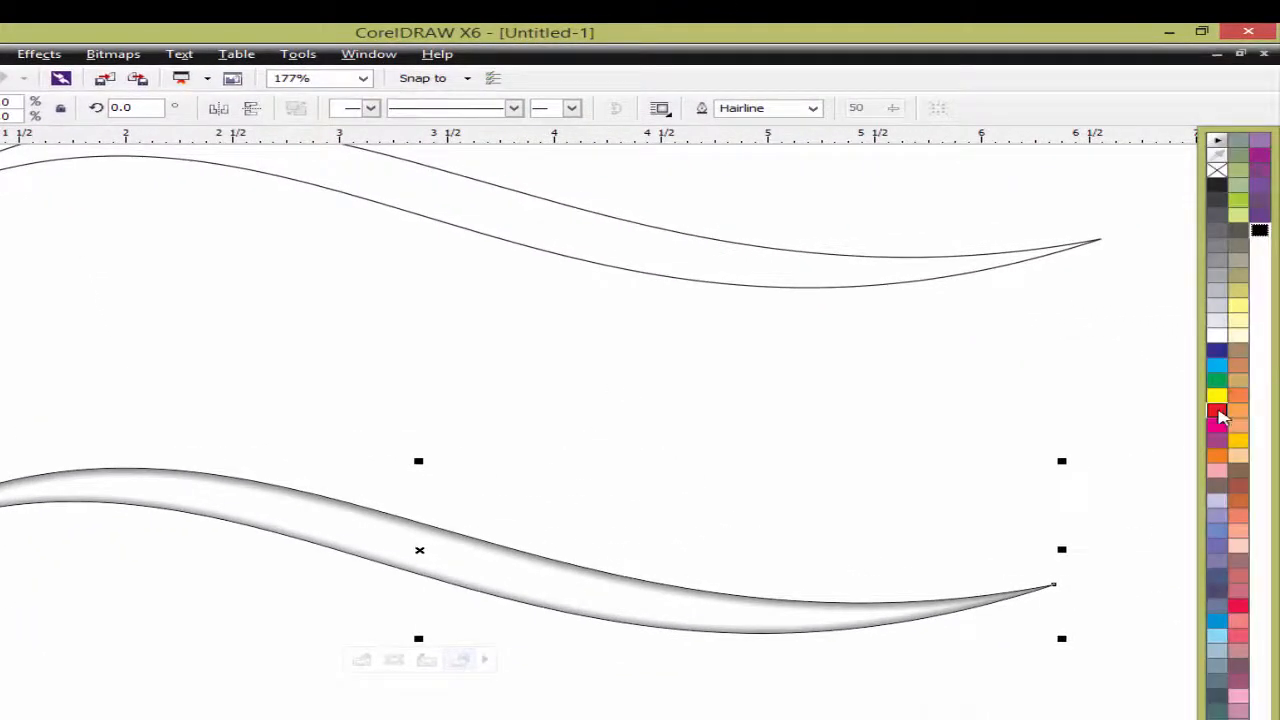
# Fill the ribbon containing the clipped shadow with red and move it slightly up beneath the unfilled wave.
pyautogui.click(1216, 410)
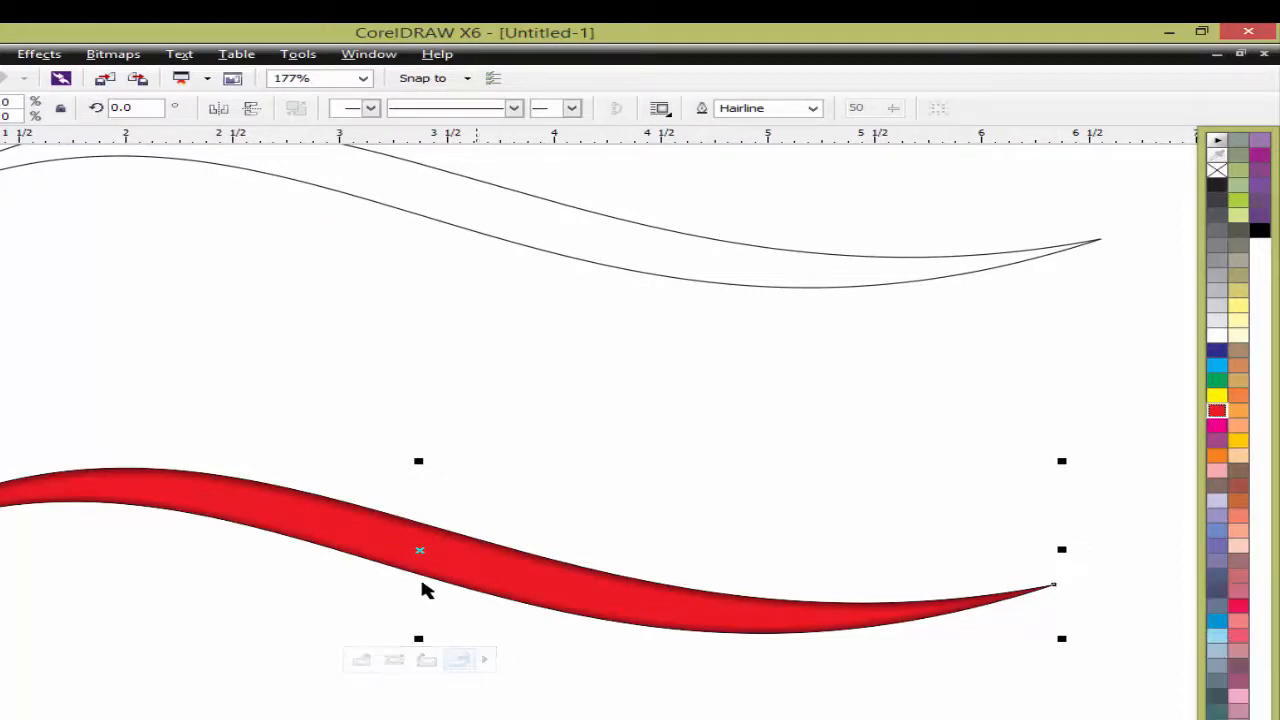
pyautogui.moveTo(192, 445); pyautogui.dragTo(410, 630)
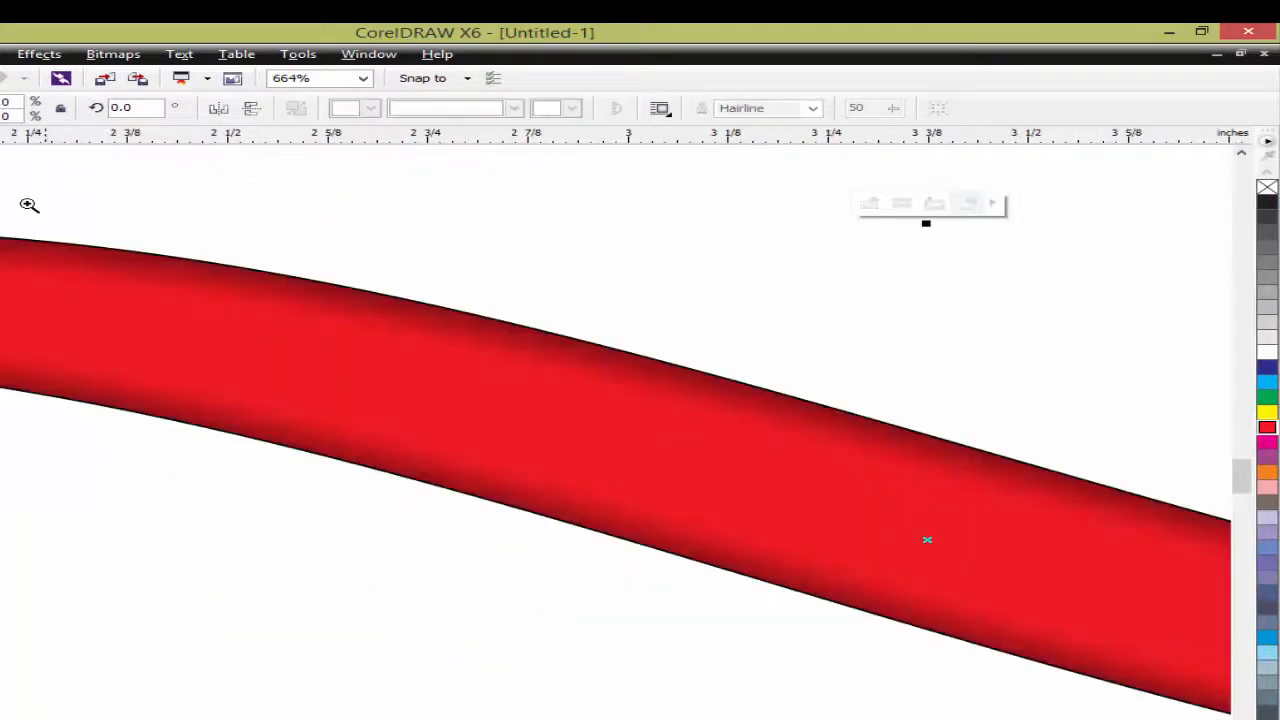
pyautogui.moveTo(29, 183); pyautogui.dragTo(543, 606)
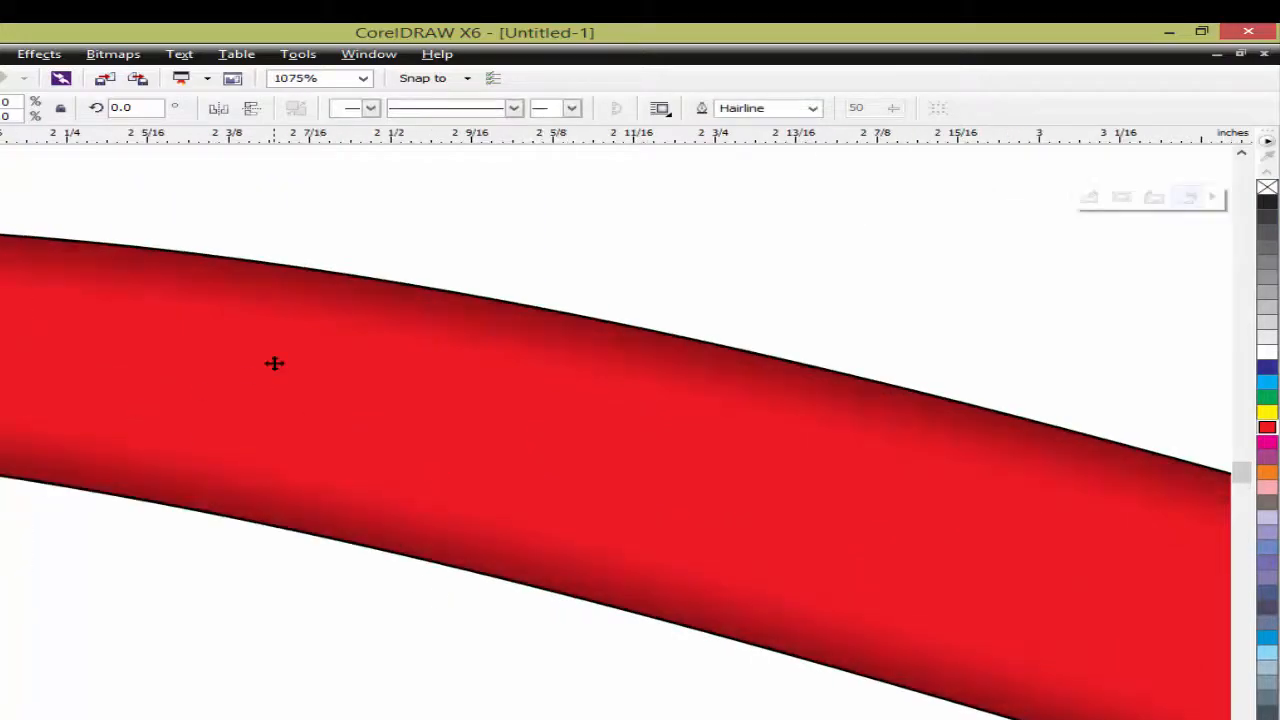
pyautogui.press('F4')
pyautogui.moveTo(563, 554); pyautogui.dragTo(603, 463)
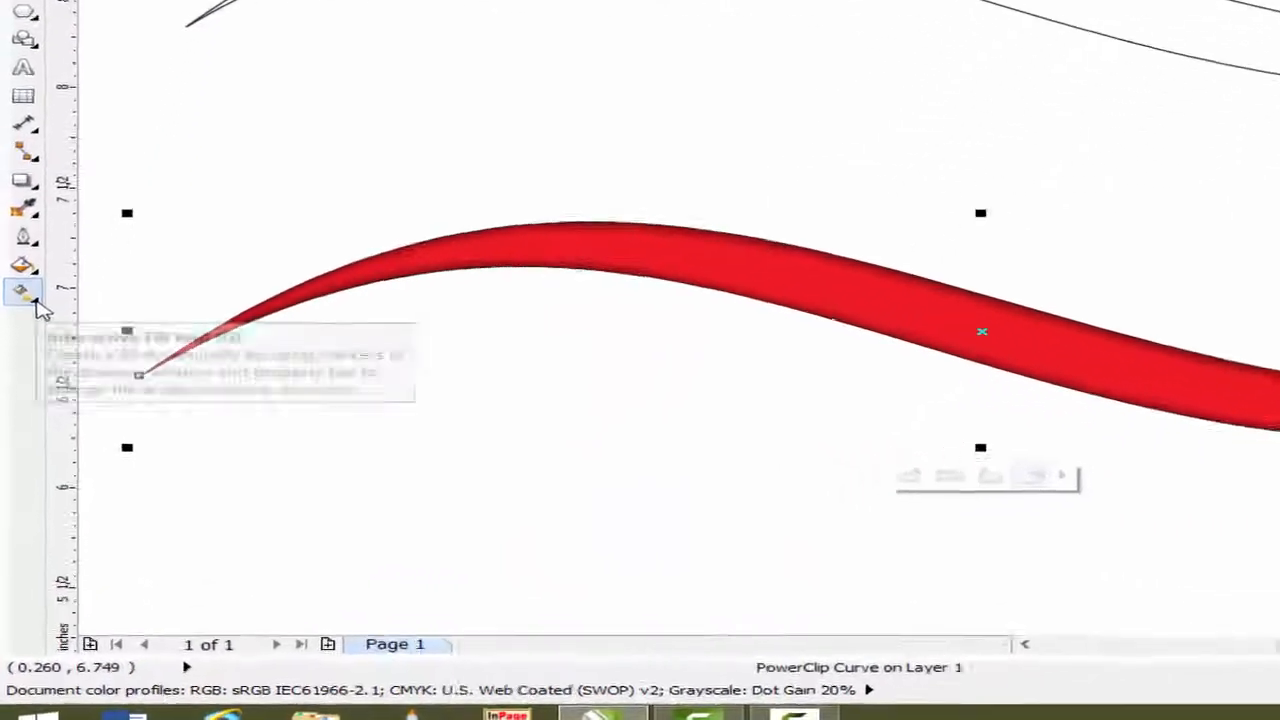
# Apply a linear fountain fill along the length of the ribbon, running from red at its left end to yellow.
pyautogui.click(33, 250)
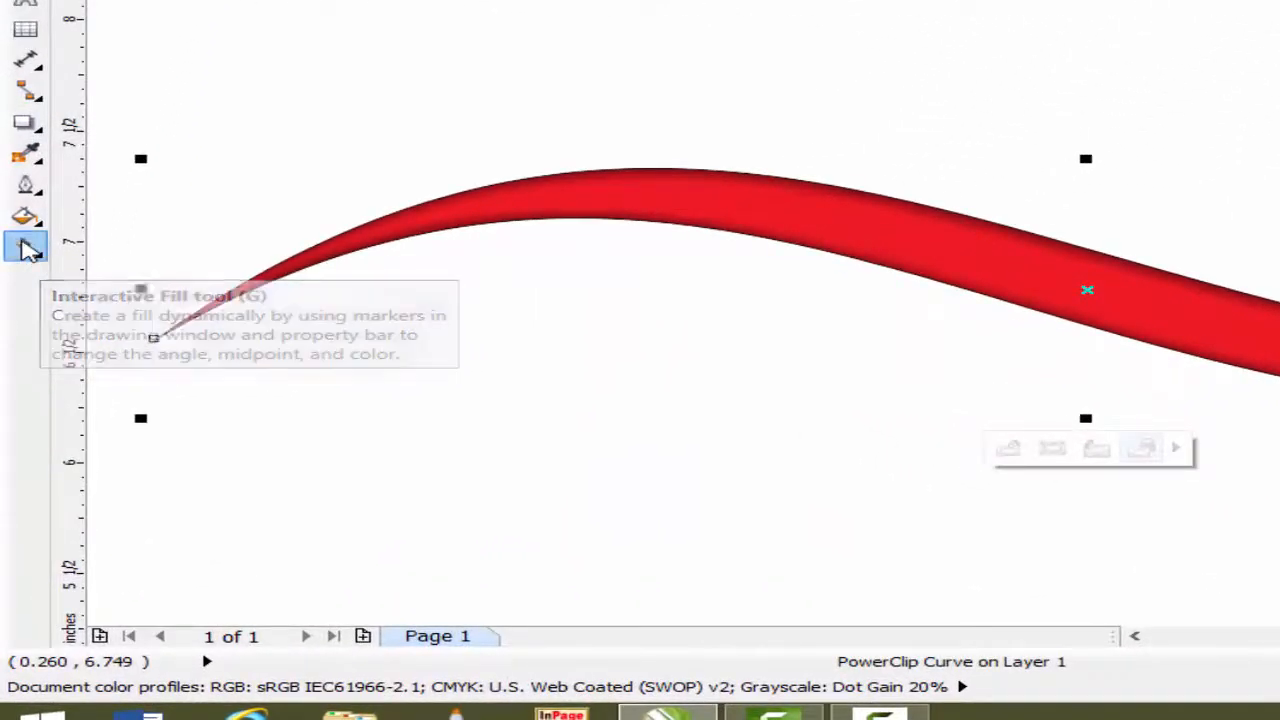
pyautogui.moveTo(283, 401); pyautogui.dragTo(1062, 515)
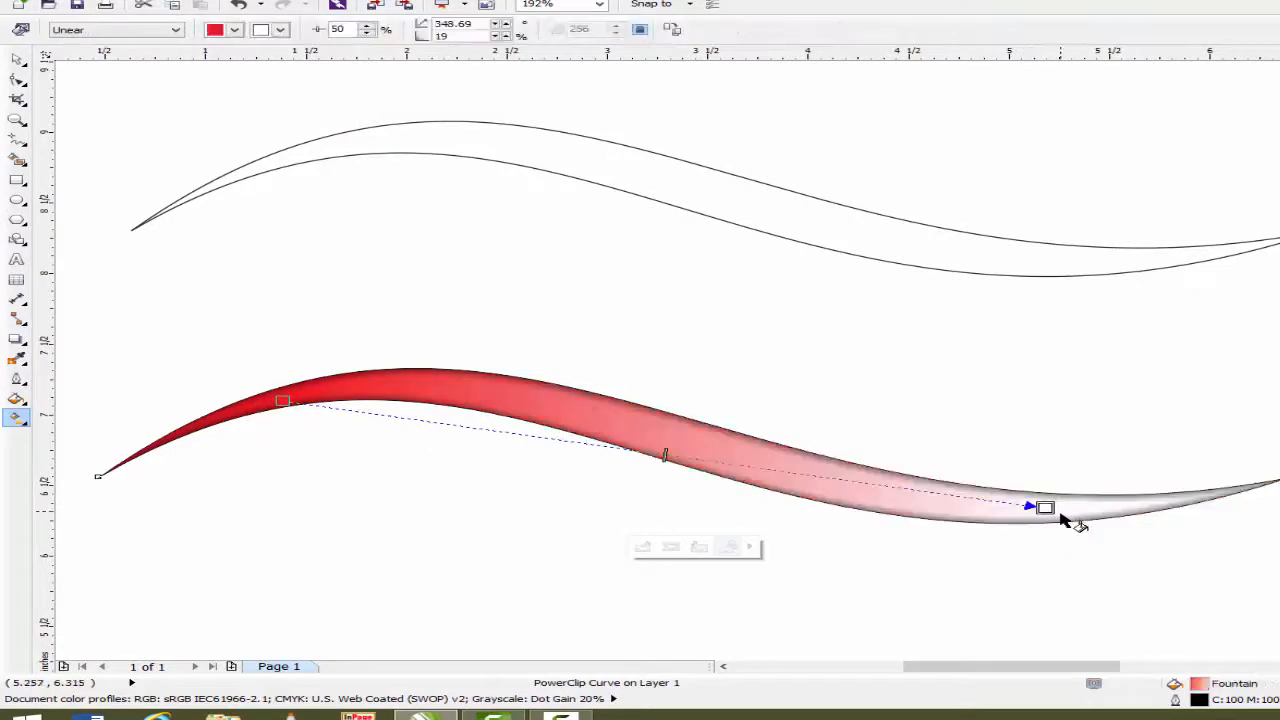
pyautogui.click(281, 29)
pyautogui.click(296, 60)
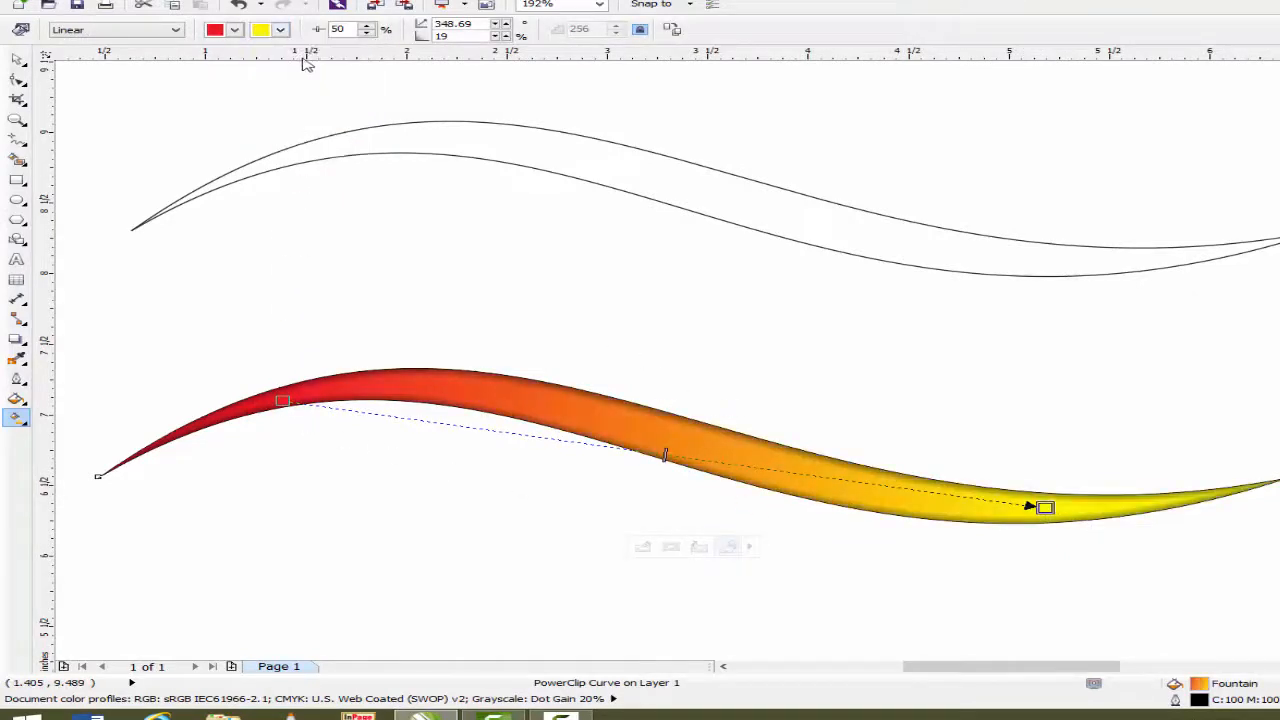
# Scale the gradient ribbon to 47.3% below the unfilled wave and remove its outline.
pyautogui.click(18, 60)
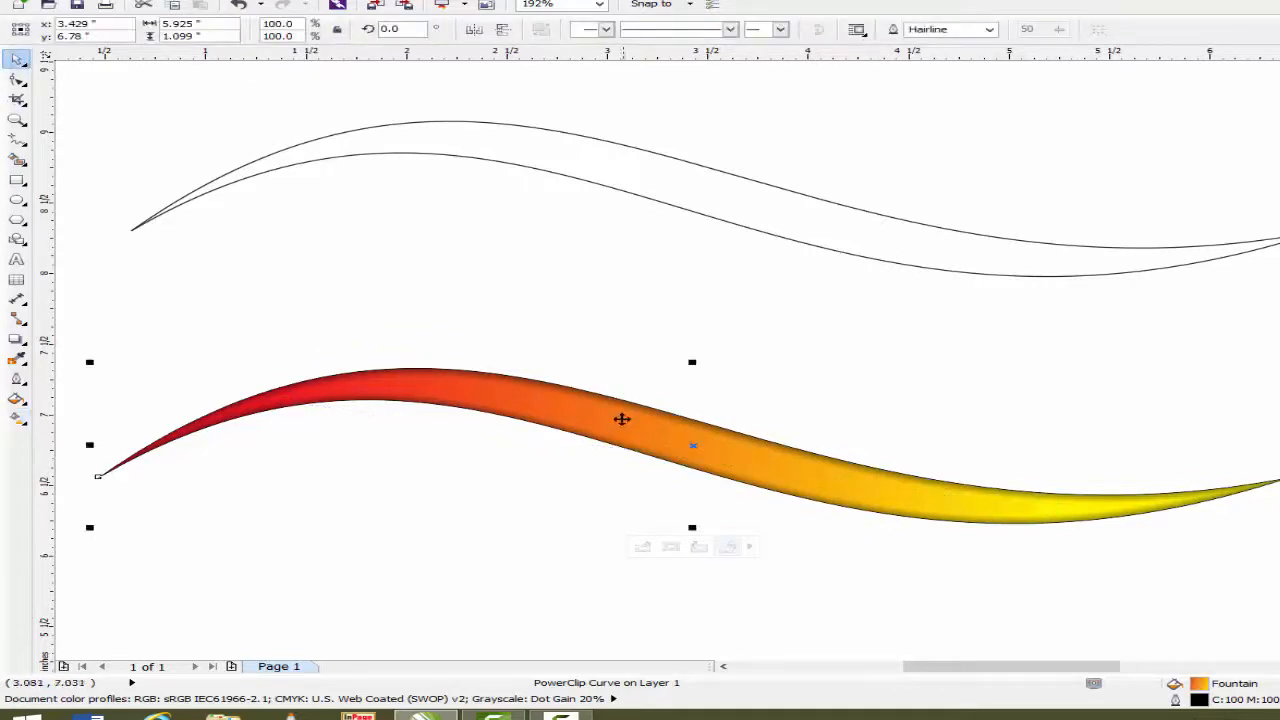
pyautogui.moveTo(623, 420); pyautogui.dragTo(747, 428)
pyautogui.scroll(-2, 747, 428)
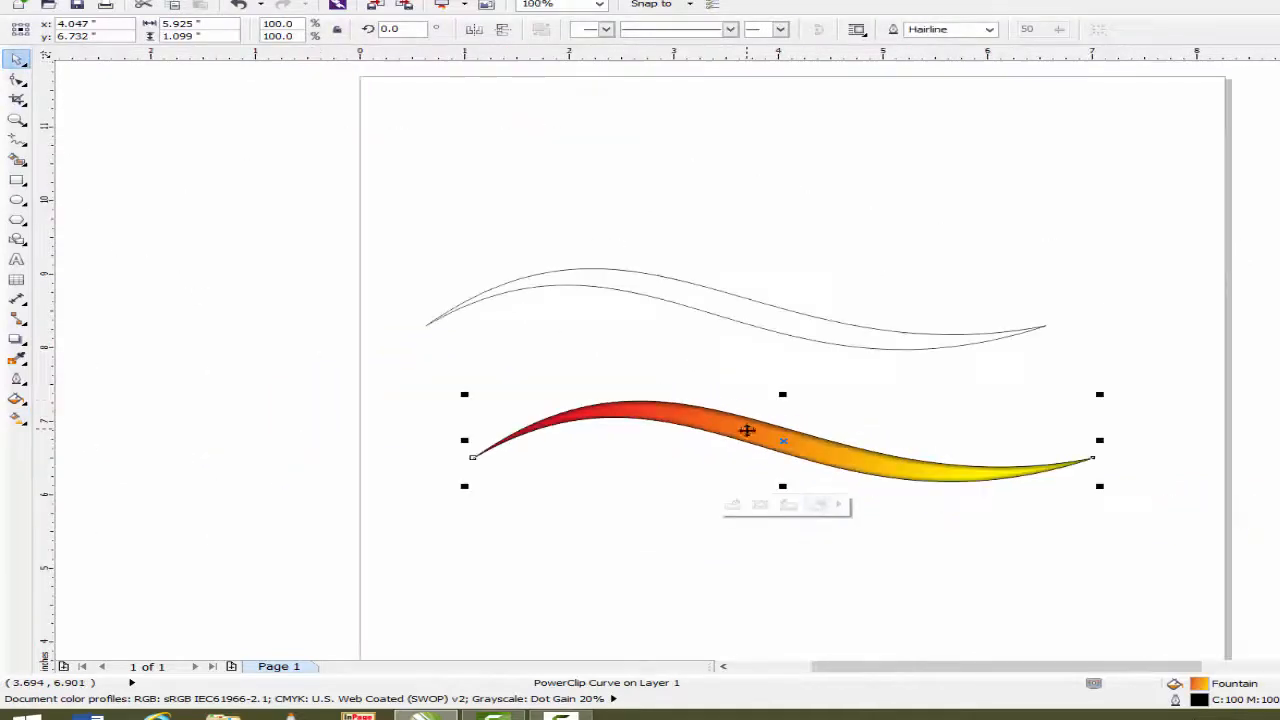
pyautogui.moveTo(1100, 488); pyautogui.dragTo(770, 443)
pyautogui.moveTo(646, 426); pyautogui.dragTo(866, 493)
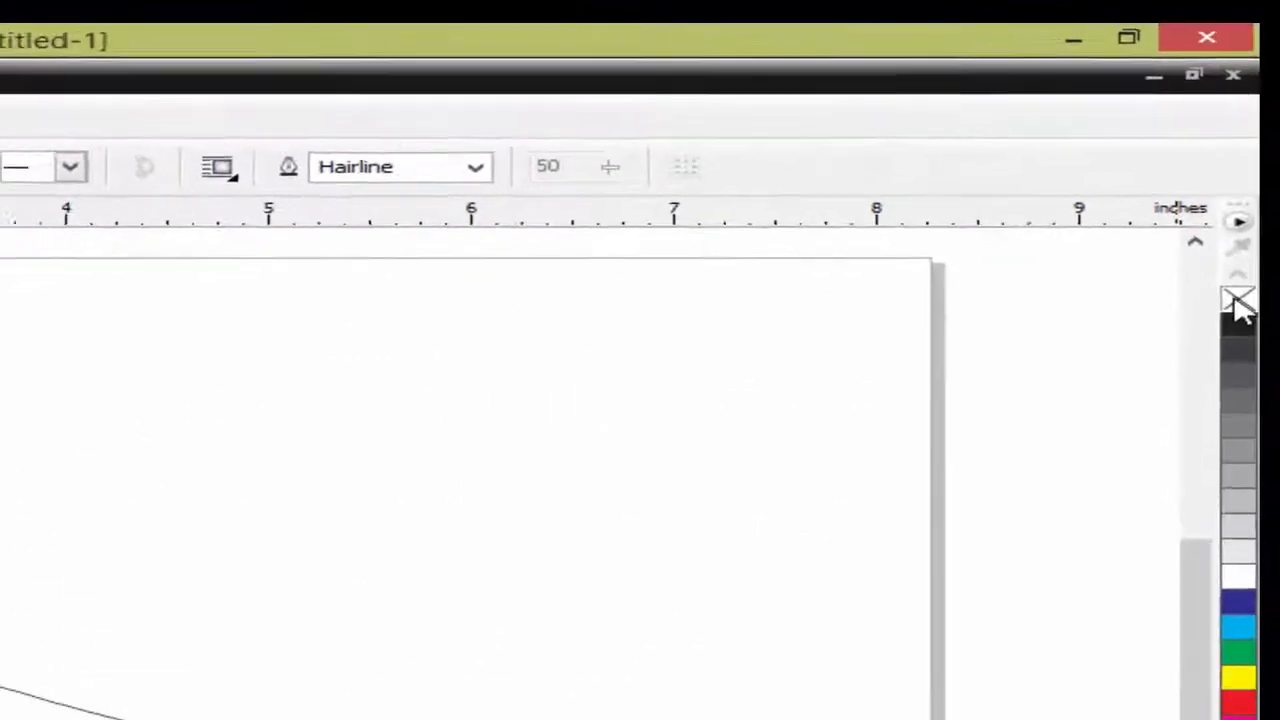
pyautogui.rightClick(1245, 288)
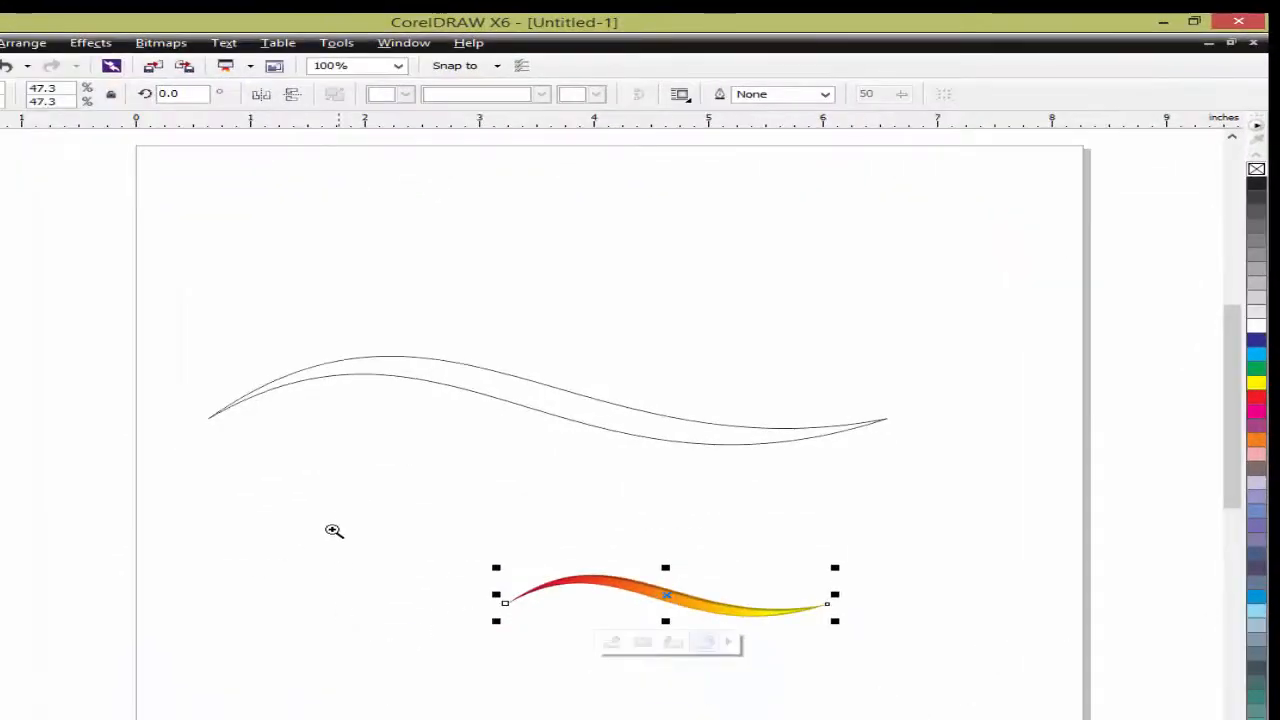
# Move the small ribbon's rotation centre to its left tip and create a copy rotated to 345 degrees.
pyautogui.moveTo(312, 478); pyautogui.dragTo(764, 692)
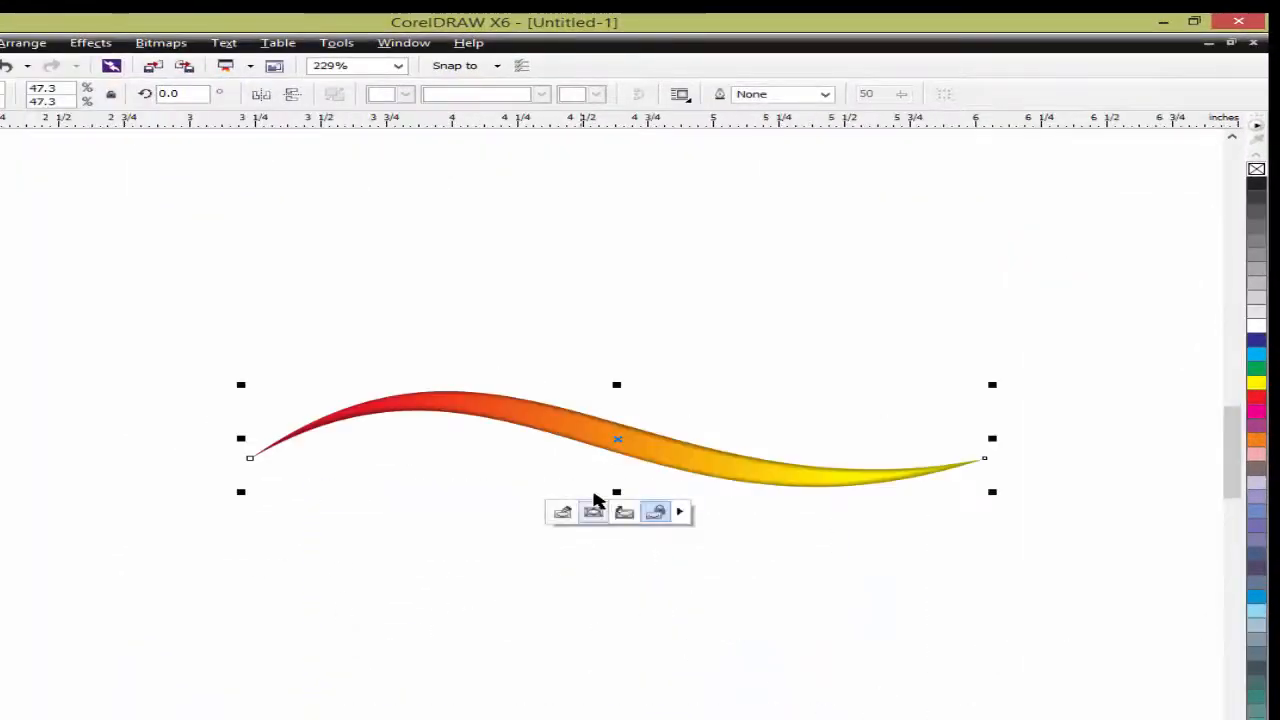
pyautogui.click(578, 430)
pyautogui.click(579, 430)
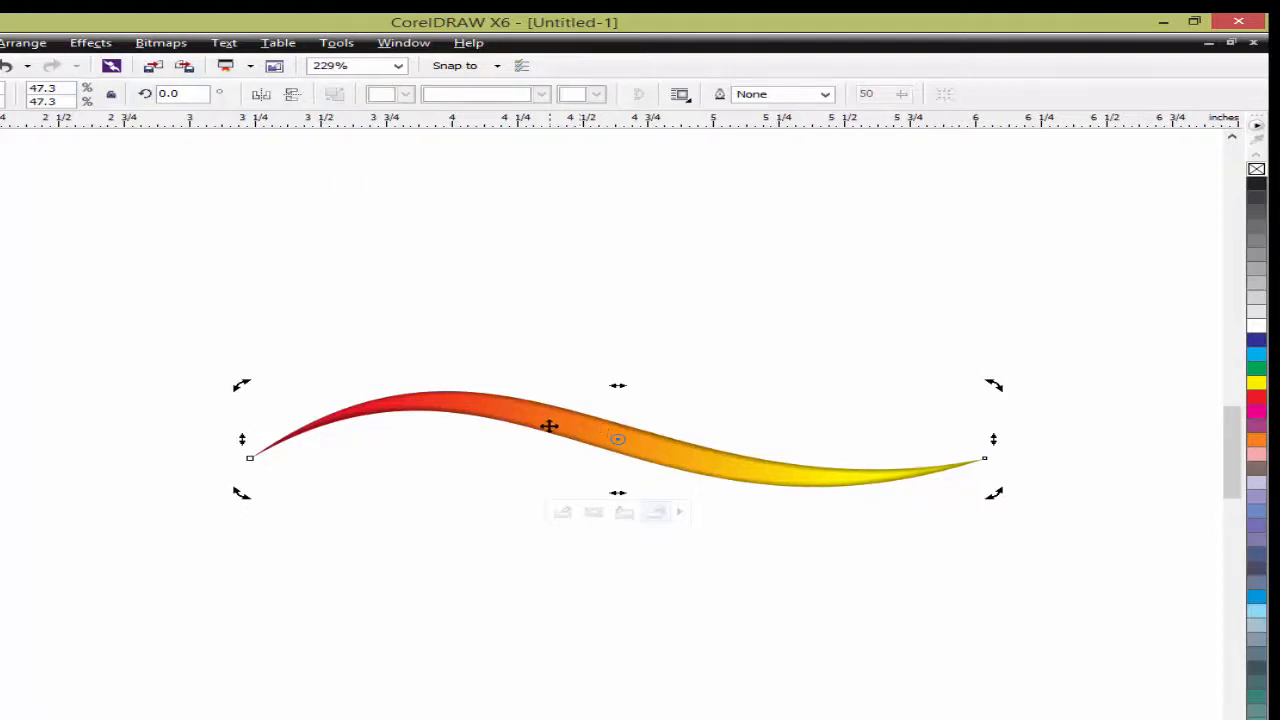
pyautogui.click(556, 424)
pyautogui.click(562, 423)
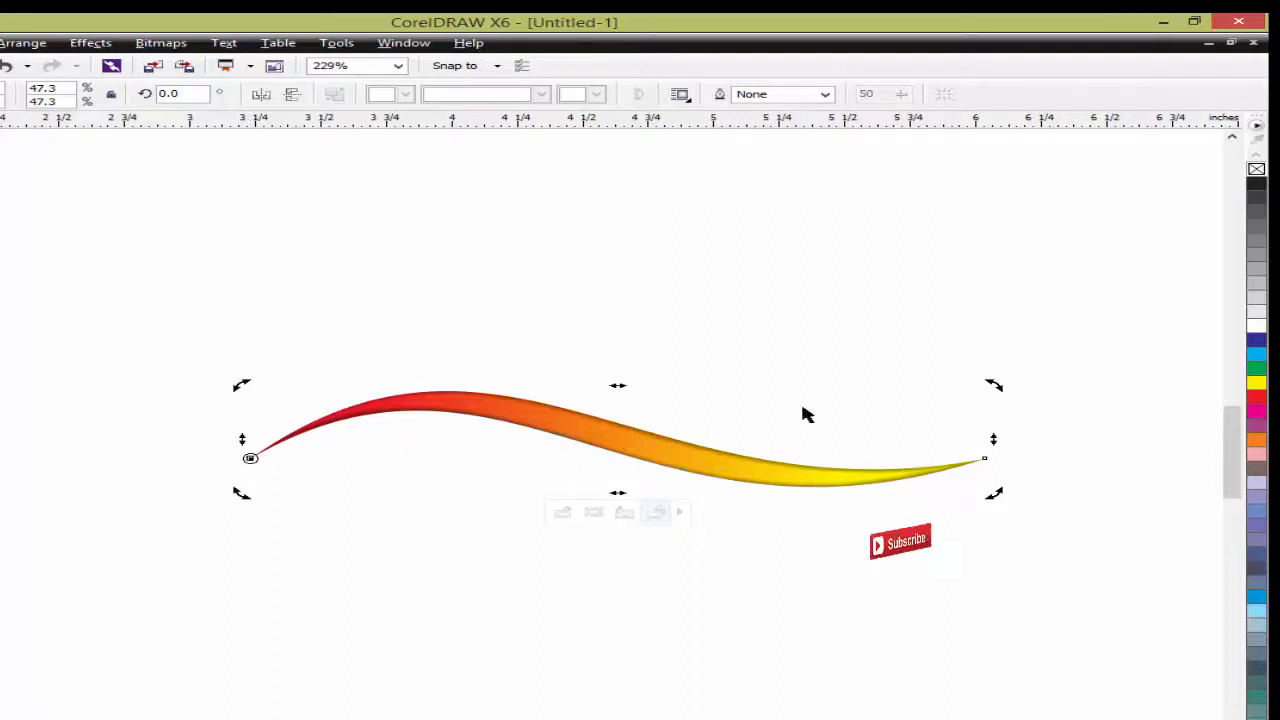
pyautogui.moveTo(994, 384); pyautogui.dragTo(998, 508)
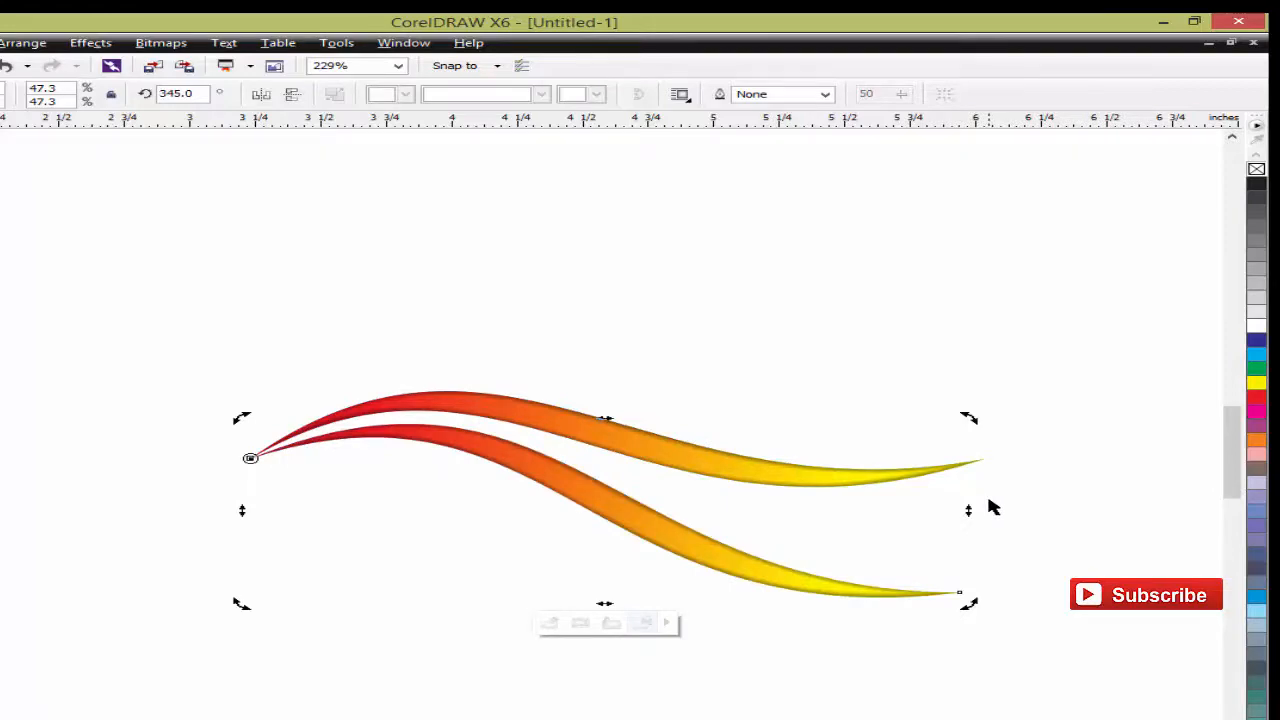
# Repeat the rotated duplicate in 15-degree steps around the shared tip until the ribbons complete a full circular burst.
pyautogui.hotkey('ctrl', 'd')
pyautogui.hotkey('ctrl', 'd')
pyautogui.hotkey('ctrl', 'd')
pyautogui.hotkey('ctrl', 'd')
pyautogui.hotkey('ctrl', 'd')
pyautogui.hotkey('ctrl', 'd')
pyautogui.hotkey('ctrl', 'd')
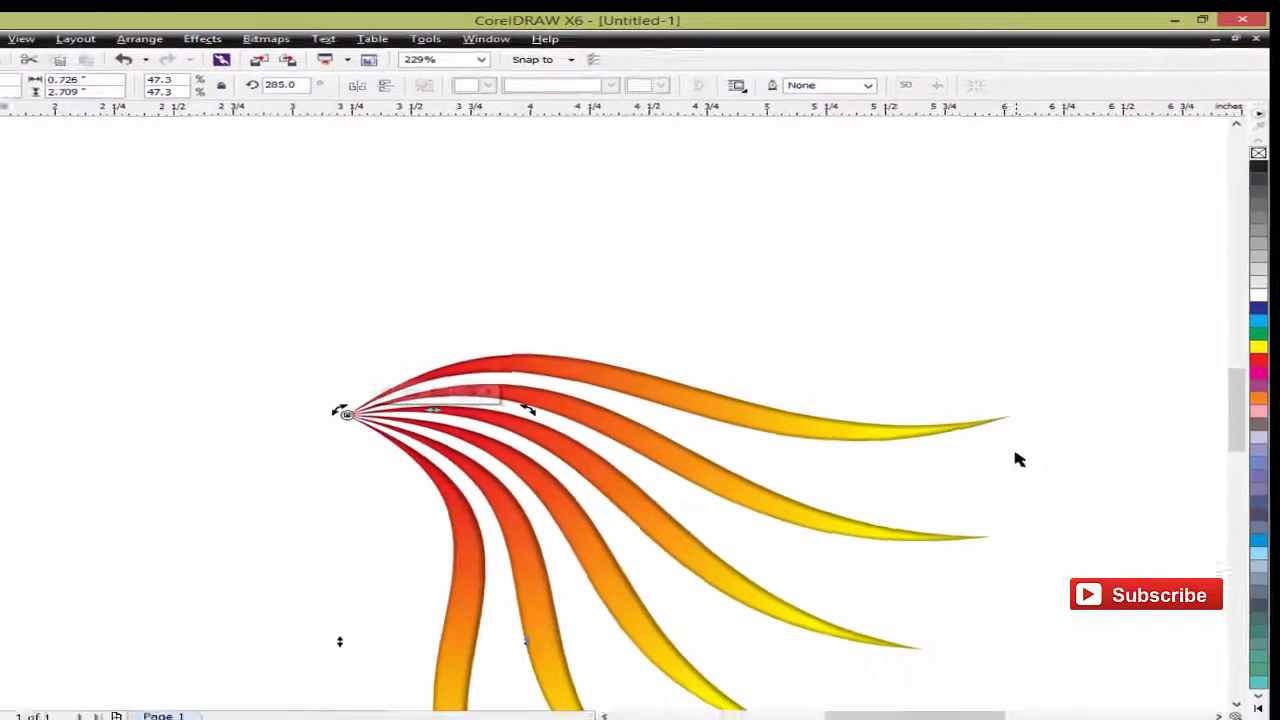
pyautogui.hotkey('ctrl', 'd')
pyautogui.hotkey('ctrl', 'd')
pyautogui.hotkey('ctrl', 'd')
pyautogui.hotkey('ctrl', 'd')
pyautogui.hotkey('ctrl', 'd')
pyautogui.hotkey('ctrl', 'd')
pyautogui.hotkey('ctrl', 'd')
pyautogui.hotkey('ctrl', 'd')
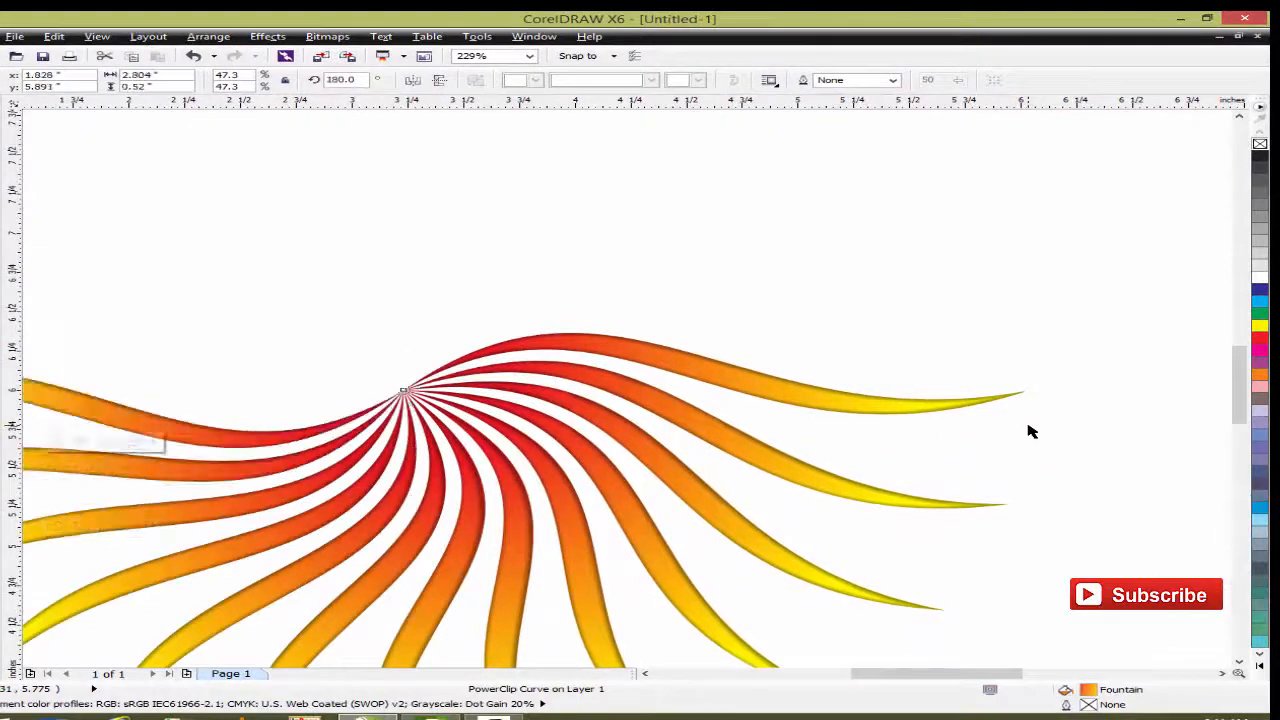
pyautogui.hotkey('ctrl', 'd')
pyautogui.hotkey('ctrl', 'd')
pyautogui.hotkey('ctrl', 'd')
pyautogui.hotkey('ctrl', 'd')
pyautogui.hotkey('ctrl', 'd')
pyautogui.hotkey('ctrl', 'd')
pyautogui.hotkey('ctrl', 'd')
pyautogui.hotkey('ctrl', 'd')
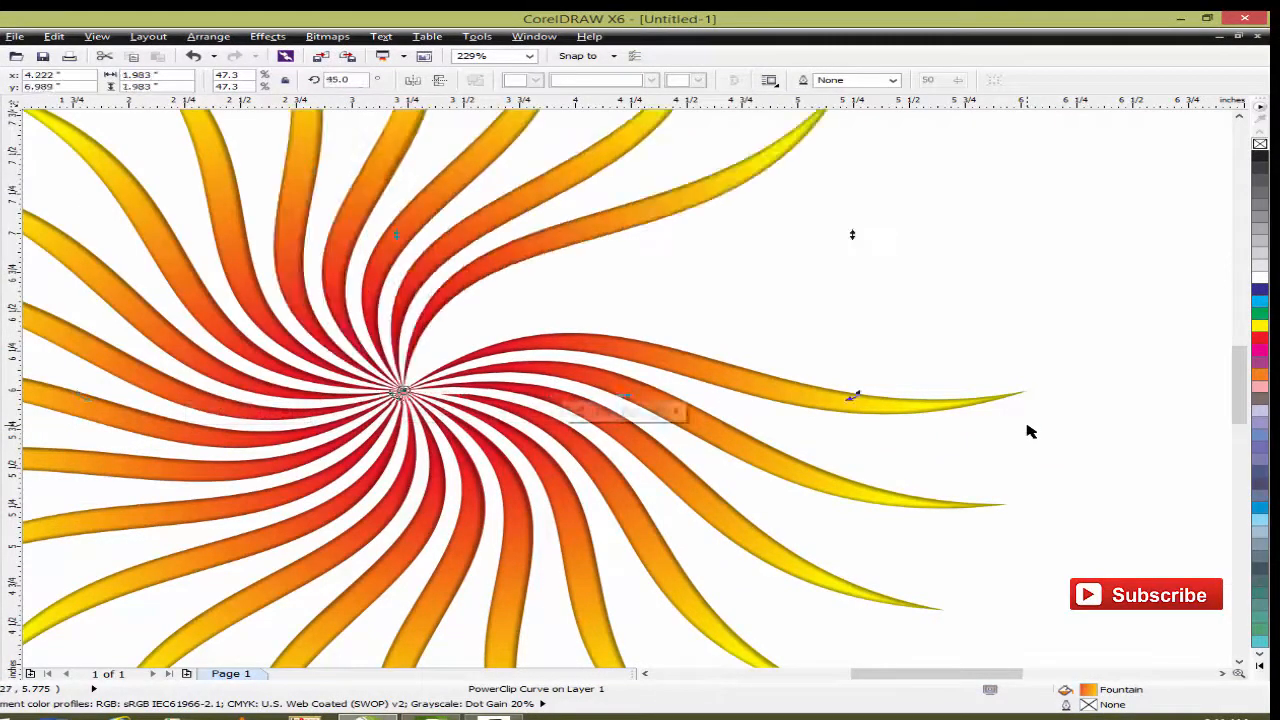
pyautogui.hotkey('ctrl', 'd')
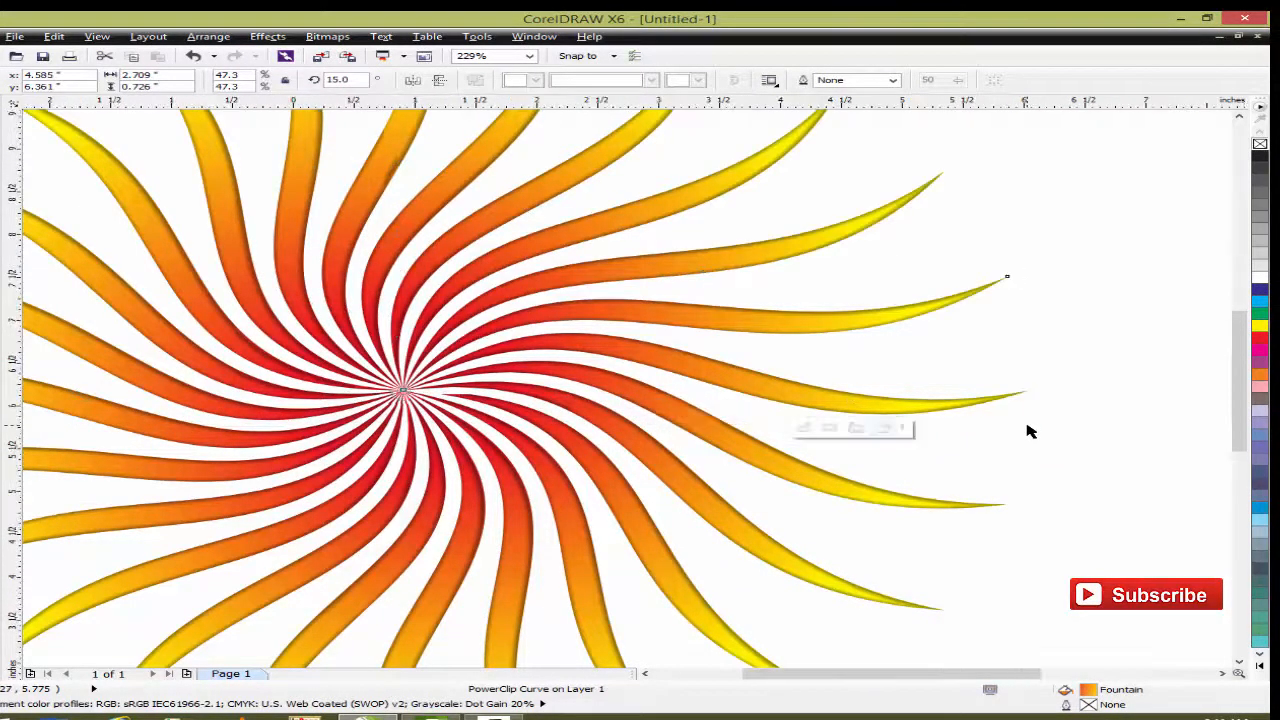
# Delete the leftover unfilled wave curves above the ribbon burst.
pyautogui.scroll(-2, 1030, 431)
pyautogui.click(533, 165)
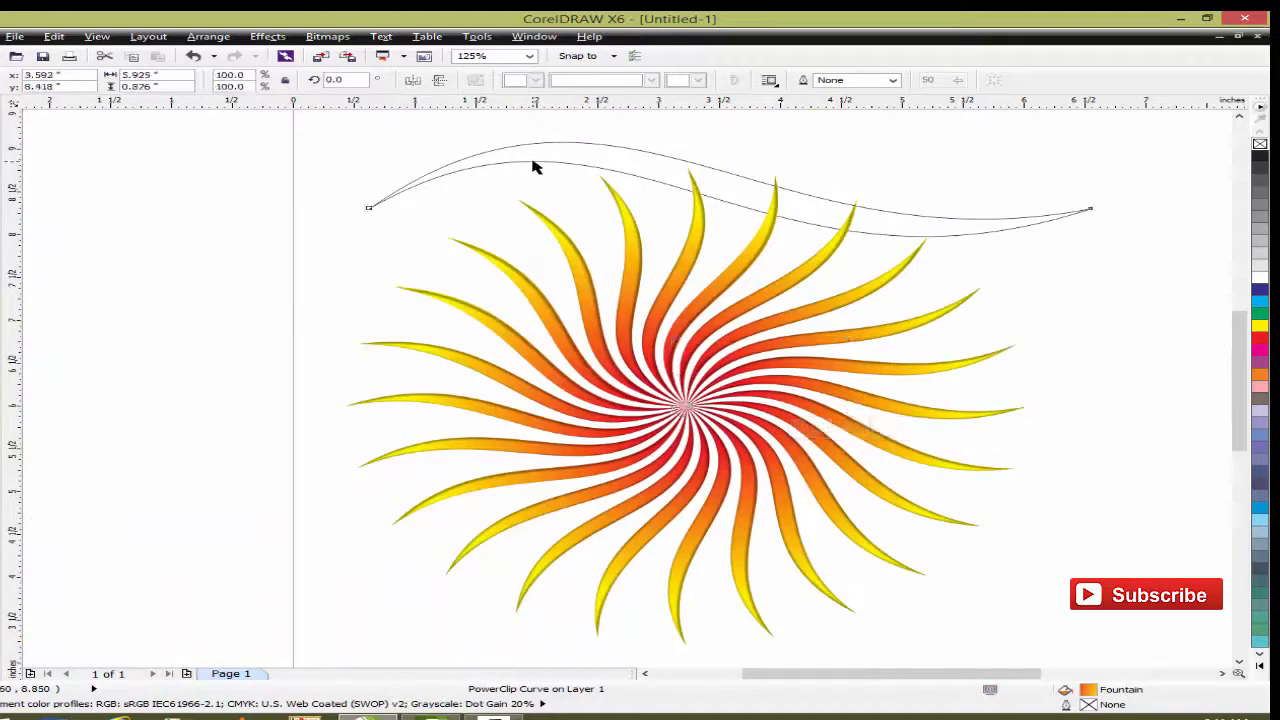
pyautogui.press('Escape')
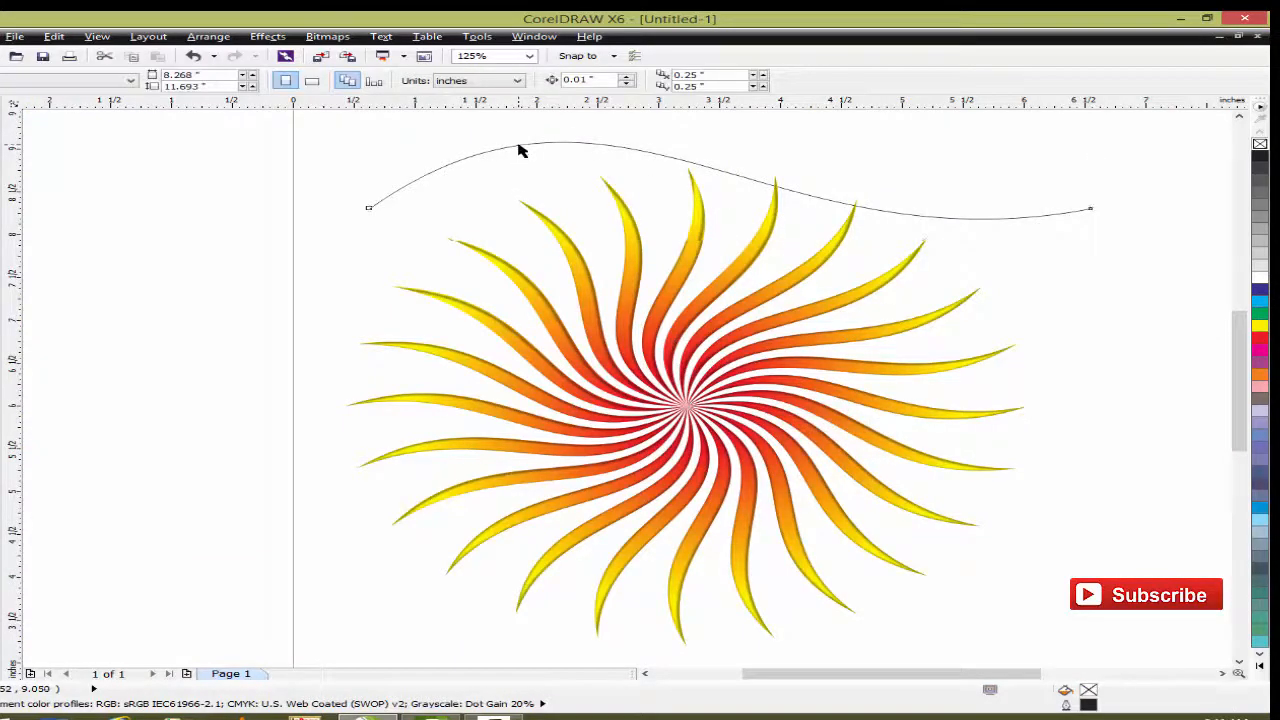
pyautogui.press('Delete')
# Scale the entire ribbon burst down to about 2.5 inches wide and centre it at about X 3.06, Y 5.38 inches.
pyautogui.moveTo(250, 145); pyautogui.dragTo(1097, 651)
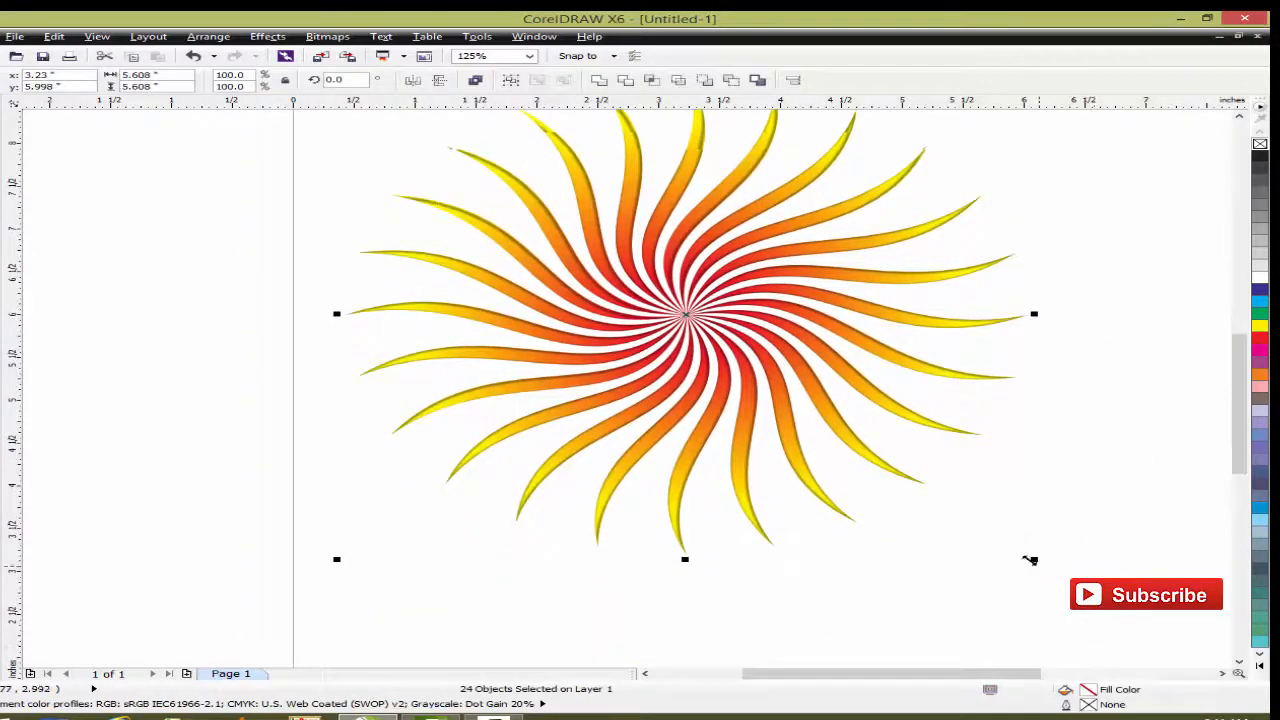
pyautogui.moveTo(1030, 557); pyautogui.dragTo(657, 289)
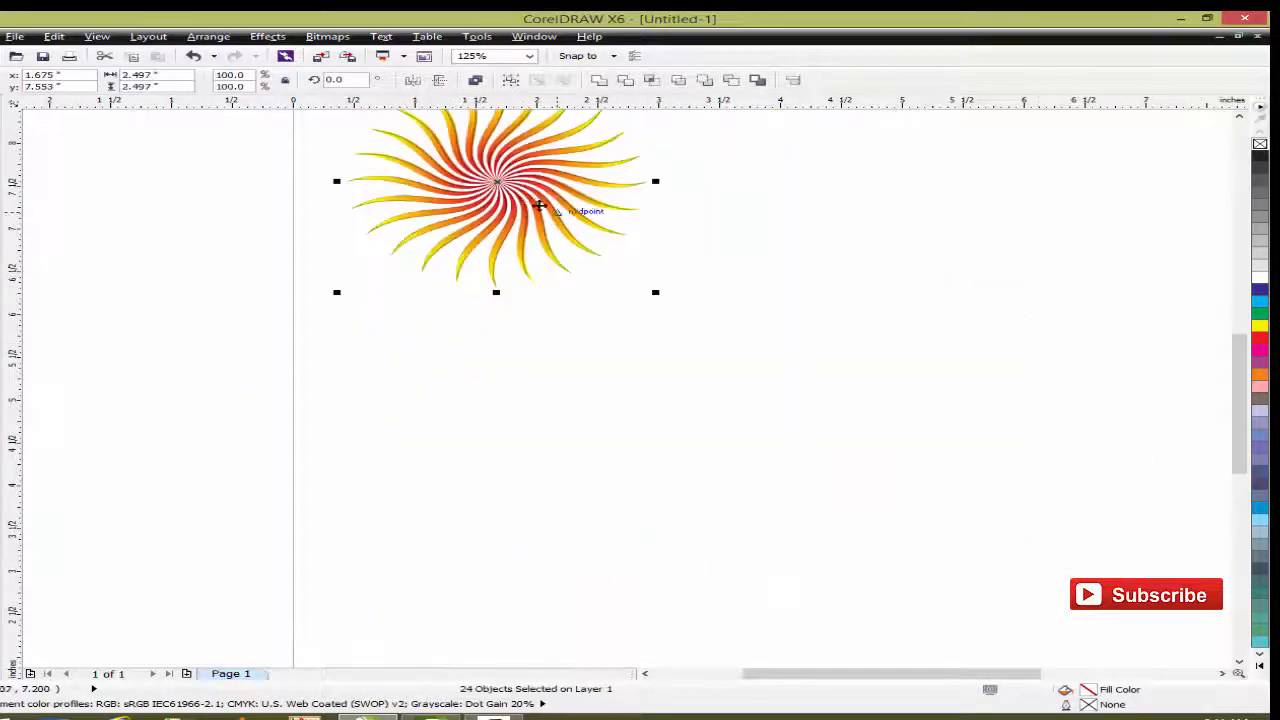
pyautogui.moveTo(530, 200); pyautogui.dragTo(691, 384)
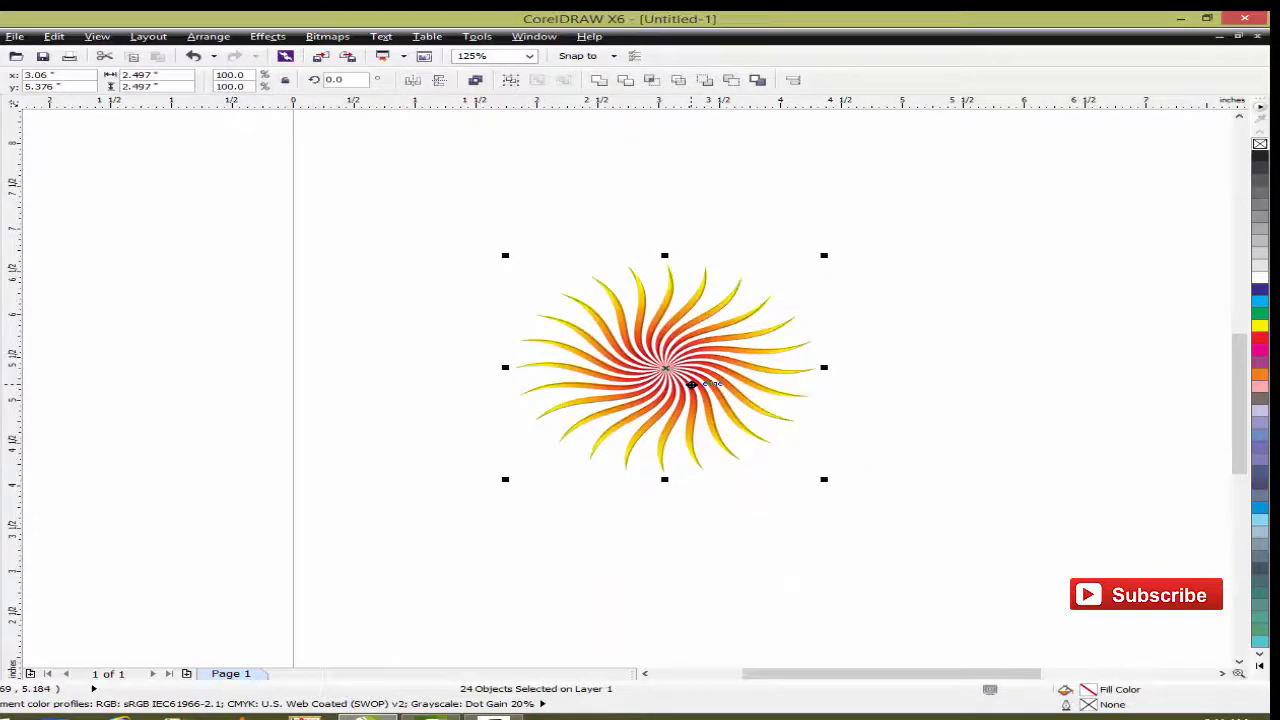
pyautogui.hotkey('shift', 'F2')
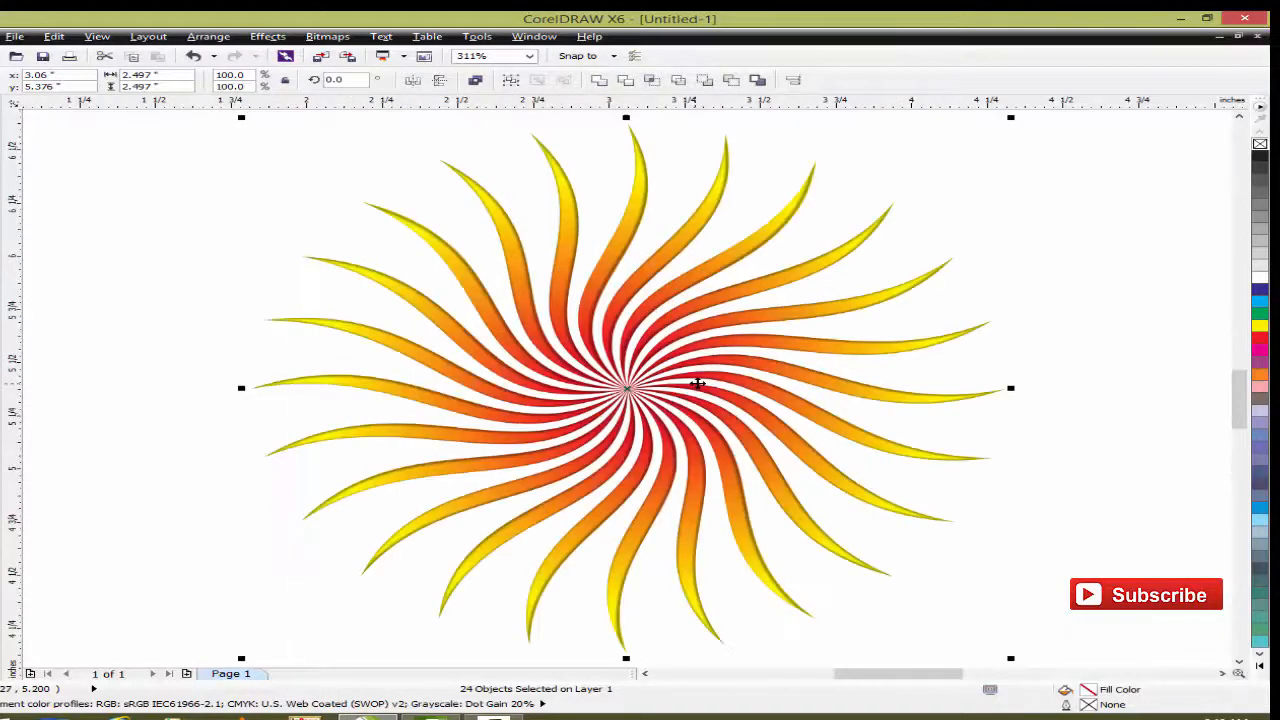
# Group the 24 ribbons of the burst into one object and move it to about X 2.95, Y 5.27 inches.
pyautogui.scroll(-2, 697, 383)
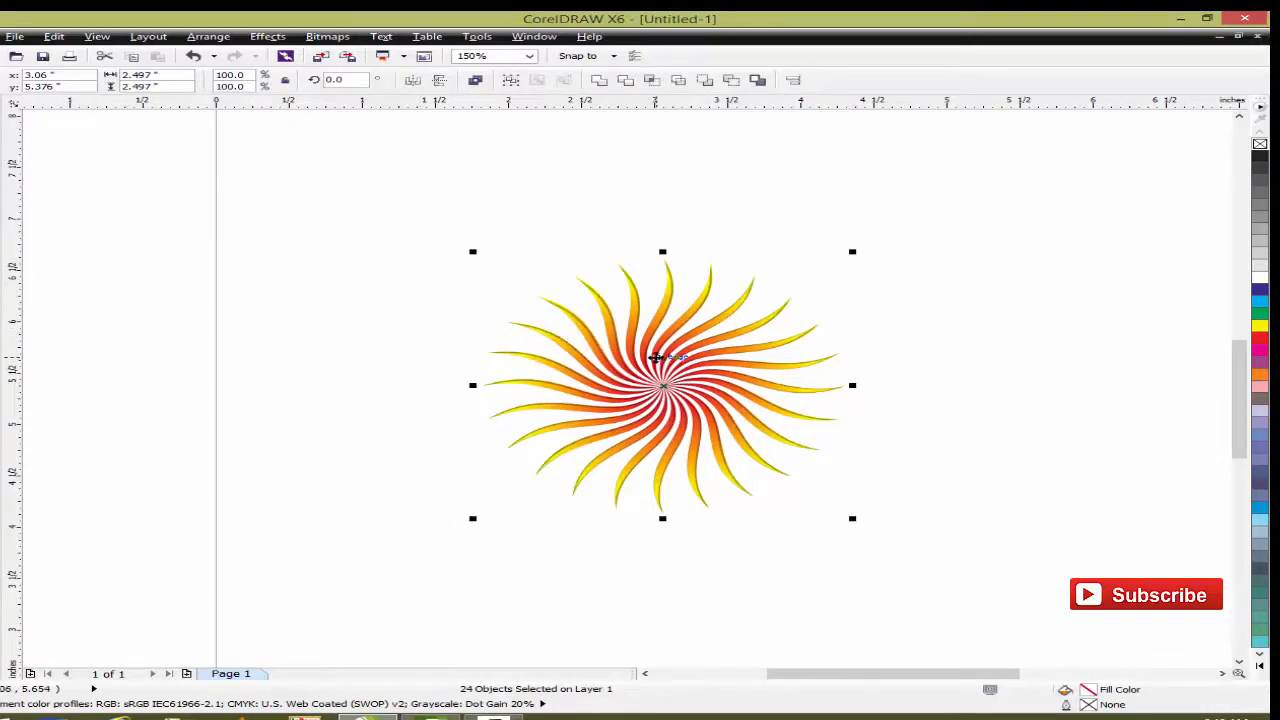
pyautogui.hotkey('ctrl', 'g')
pyautogui.moveTo(399, 225); pyautogui.dragTo(951, 596)
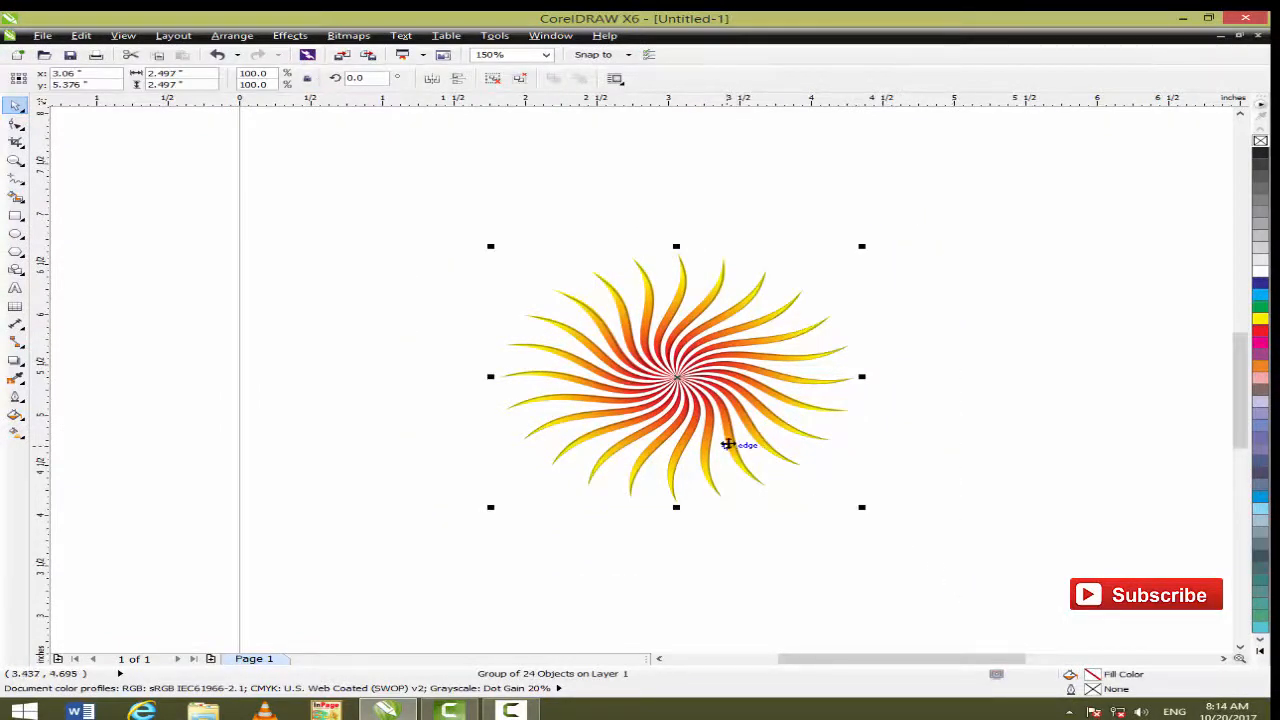
pyautogui.moveTo(689, 409)
pyautogui.mouseDown()
pyautogui.moveTo(655, 391)
pyautogui.moveTo(666, 409)
pyautogui.mouseUp()
# Draw a circle about 2.31 inches in diameter, overlapping the ribbon burst's upper-left part.
pyautogui.click(27, 418)
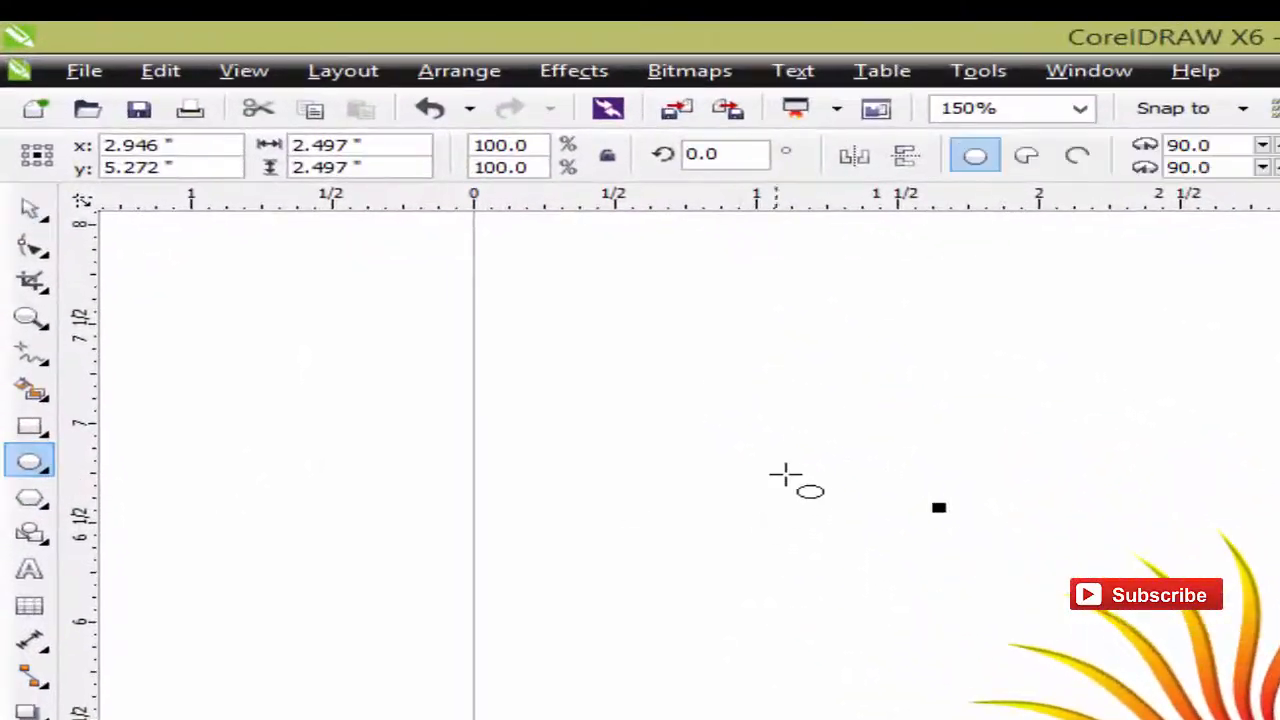
pyautogui.moveTo(605, 335); pyautogui.dragTo(1000, 710)
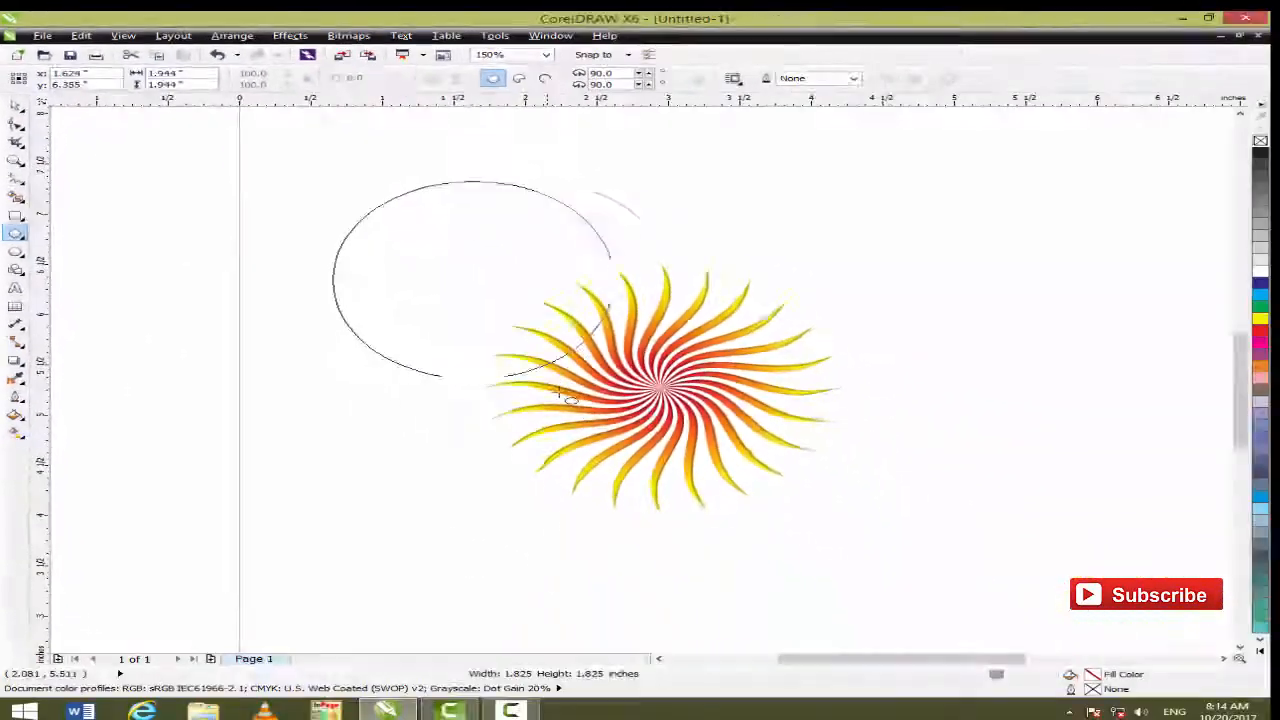
pyautogui.moveTo(565, 398); pyautogui.dragTo(595, 414)
pyautogui.click(15, 105)
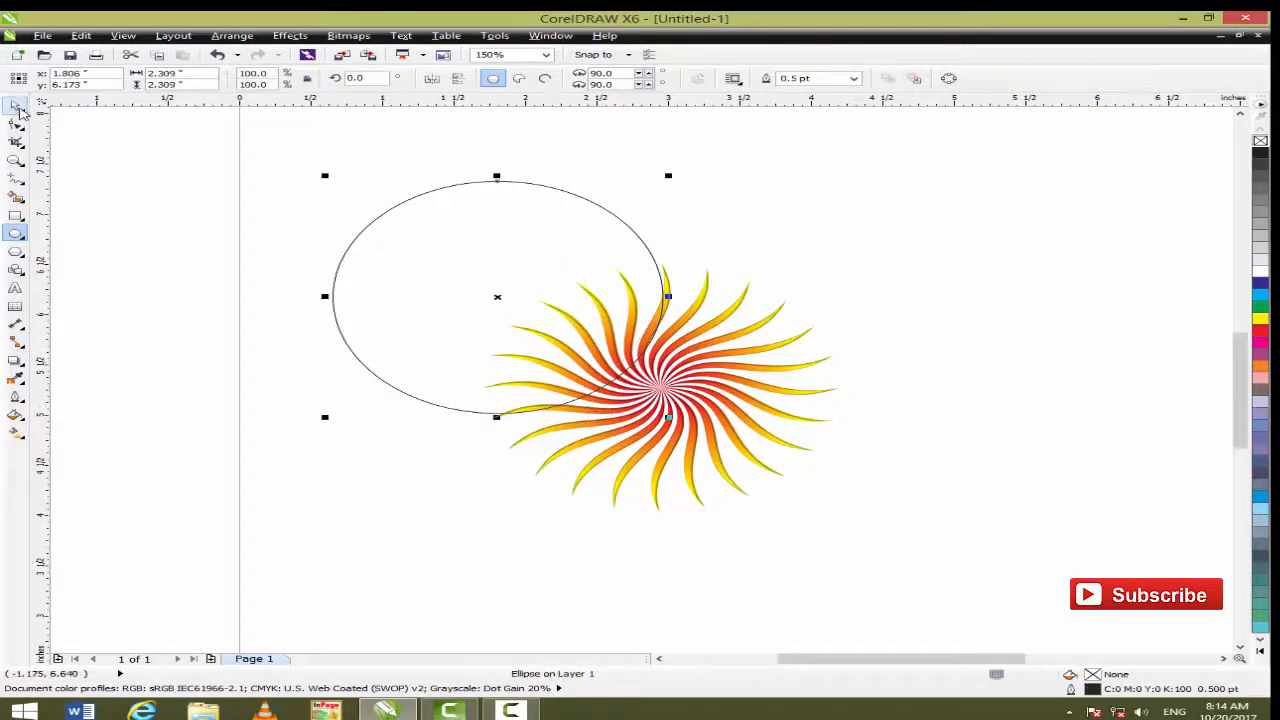
# Fill the large circle with the C100 M100 Y100 K100 black.
pyautogui.click(727, 430)
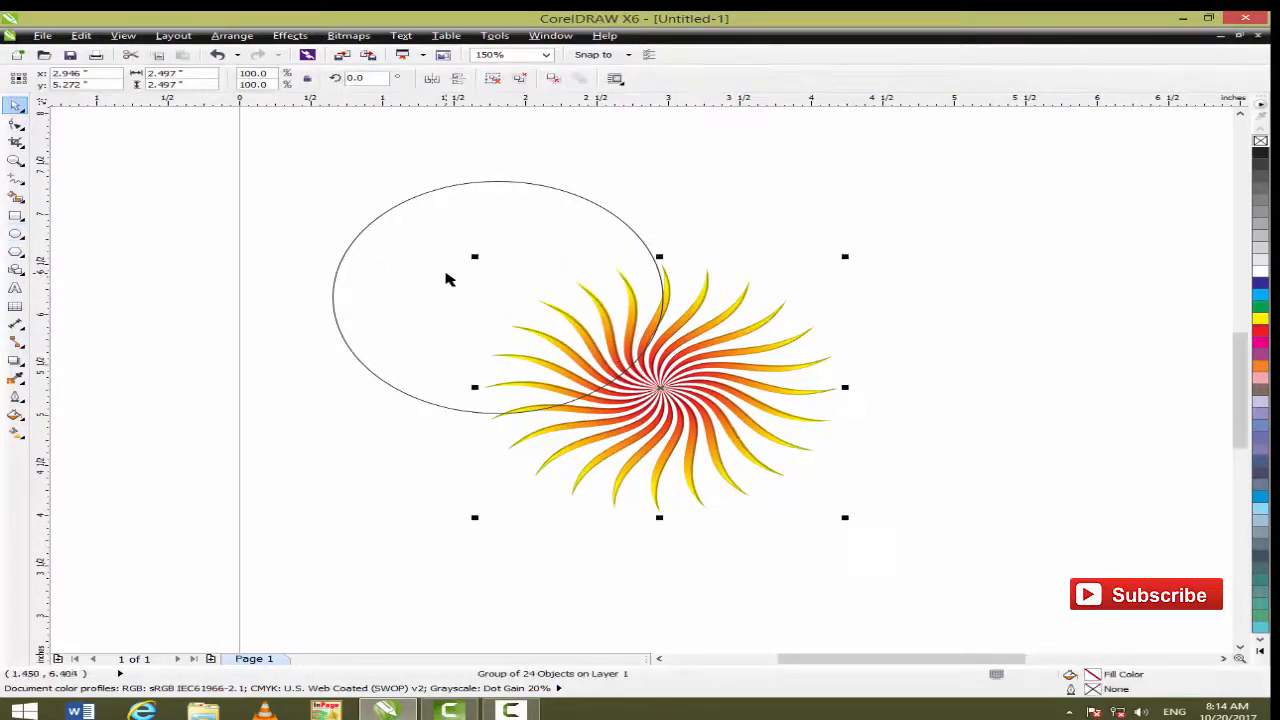
pyautogui.click(449, 279)
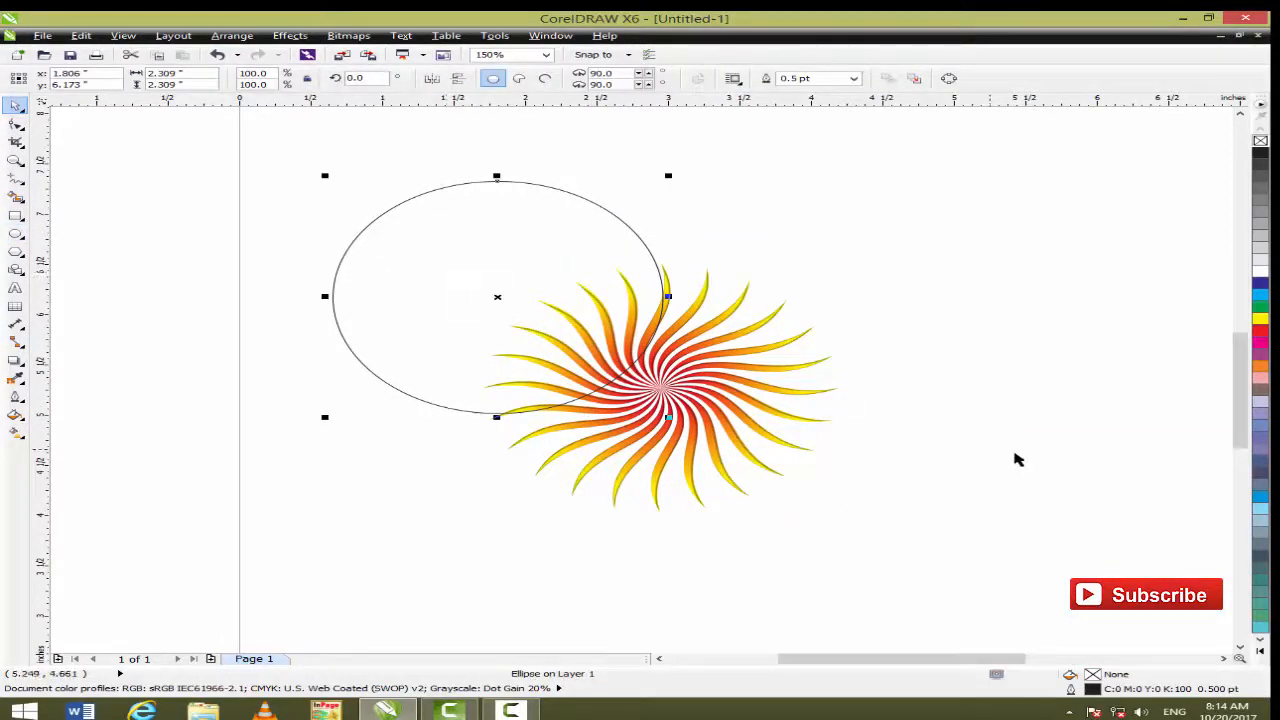
pyautogui.click(1261, 648)
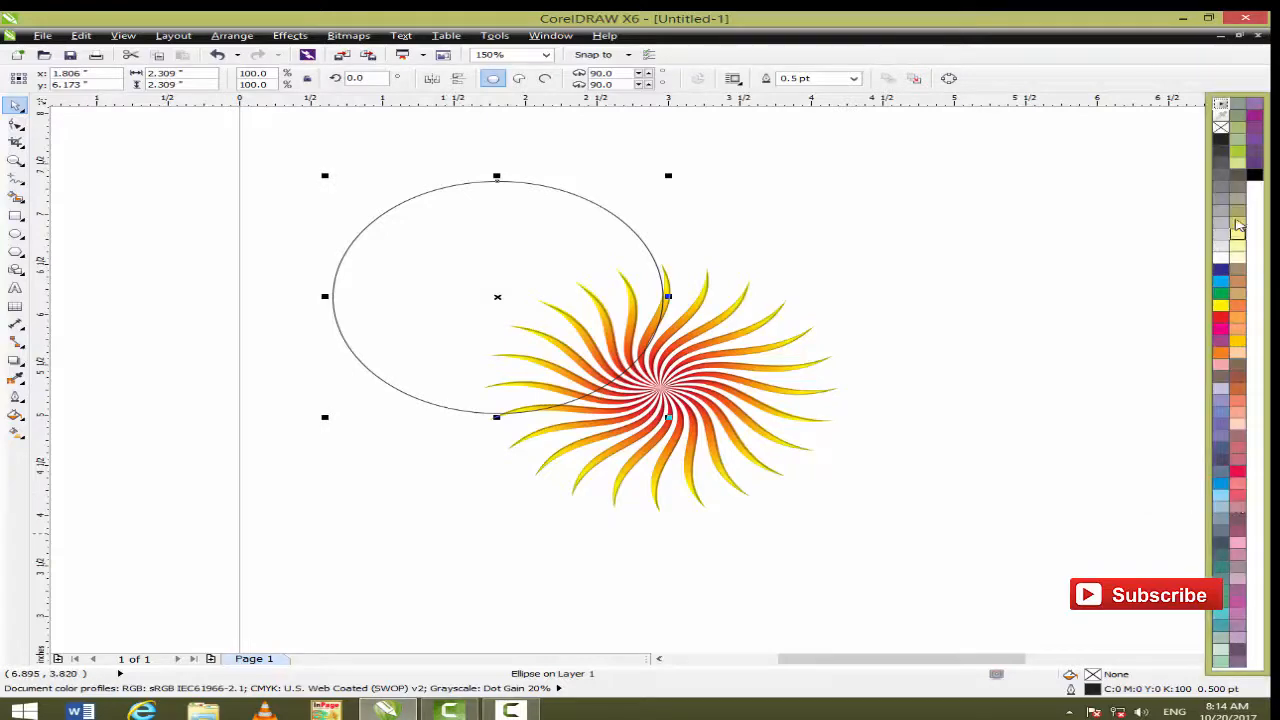
pyautogui.click(1253, 175)
# Move the ribbon burst clear of the black circle, then align both objects on the circle's horizontal and vertical centres.
pyautogui.click(732, 390)
pyautogui.moveTo(732, 390); pyautogui.dragTo(978, 421)
pyautogui.click(989, 436)
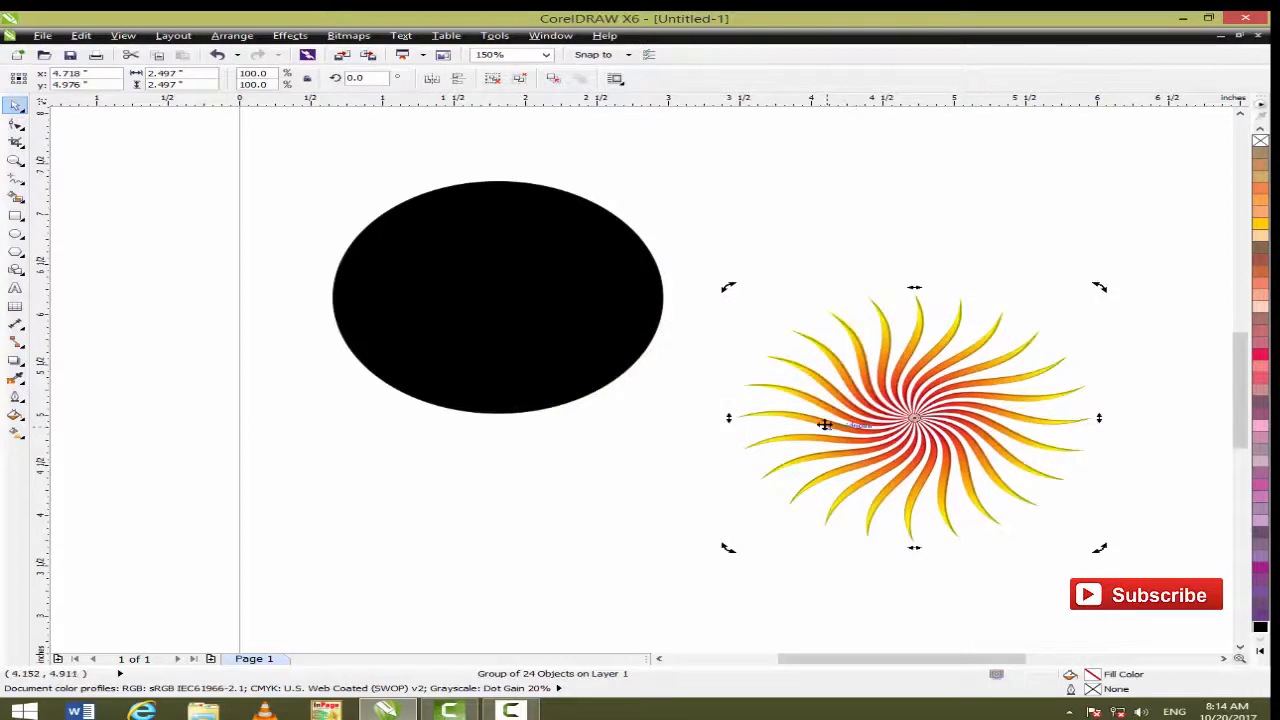
pyautogui.keyDown('shift'); pyautogui.click(561, 300); pyautogui.keyUp('shift')
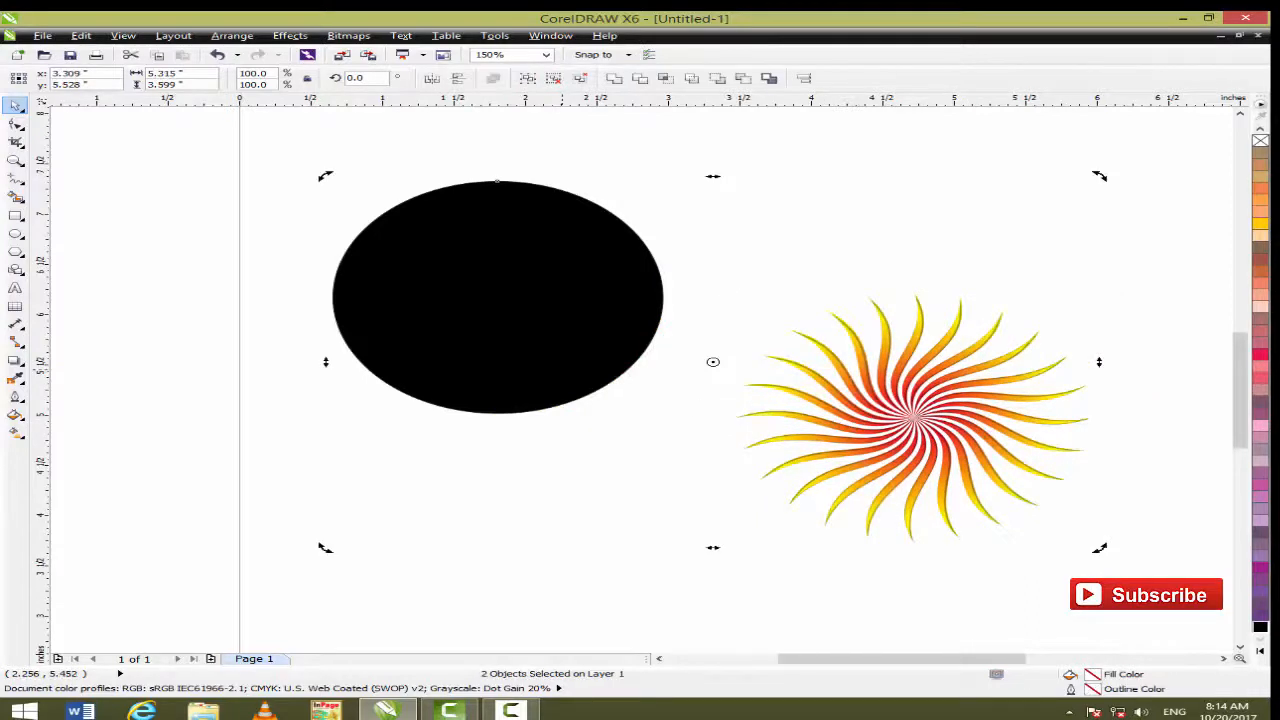
pyautogui.press('c')
pyautogui.press('e')
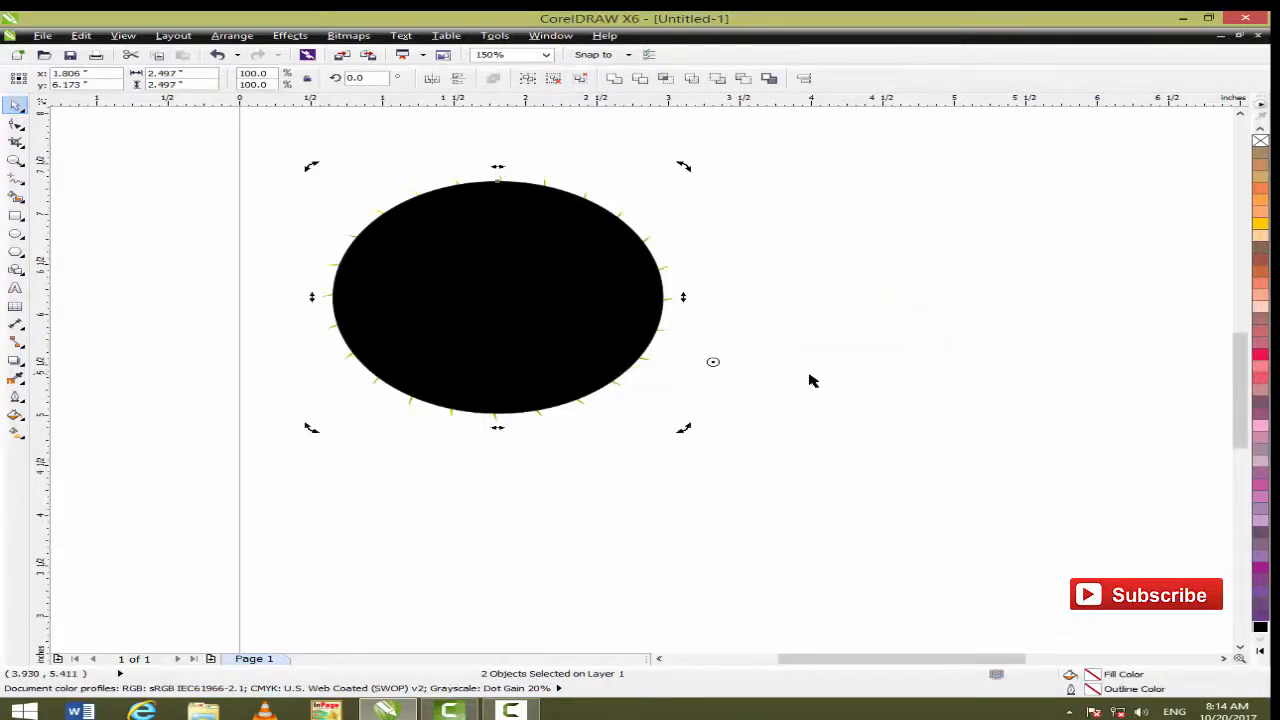
# Send the black circle to the back, behind the ribbon burst.
pyautogui.click(816, 381)
pyautogui.click(615, 365)
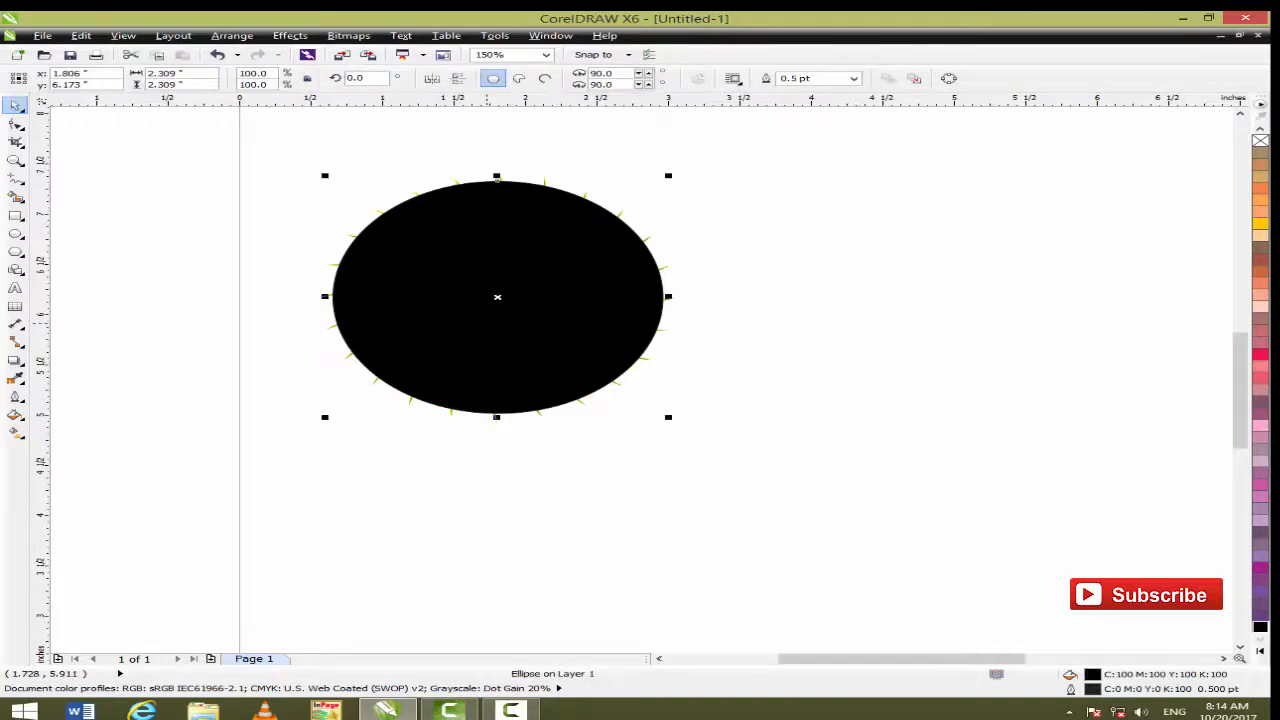
pyautogui.hotkey('shift', 'pagedown')
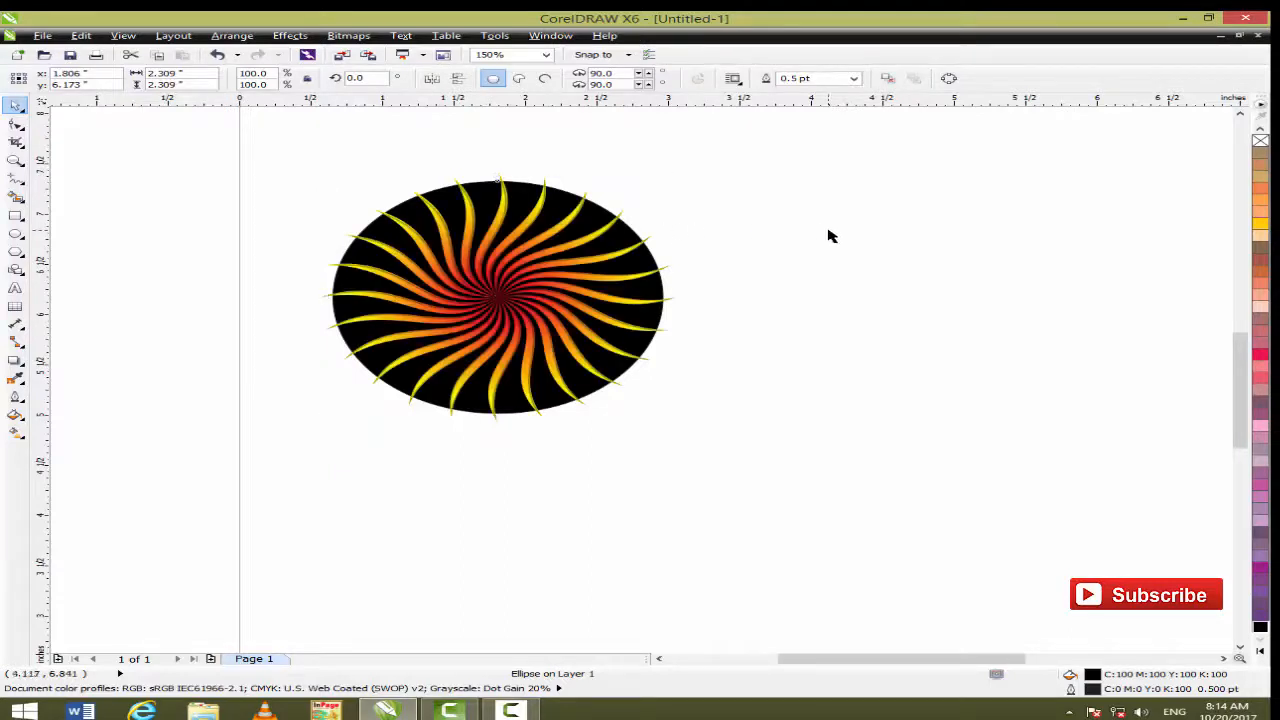
pyautogui.click(828, 236)
# Scale the ribbon burst down about its centre until all ribbon tips sit inside the black circle with a margin.
pyautogui.click(596, 260)
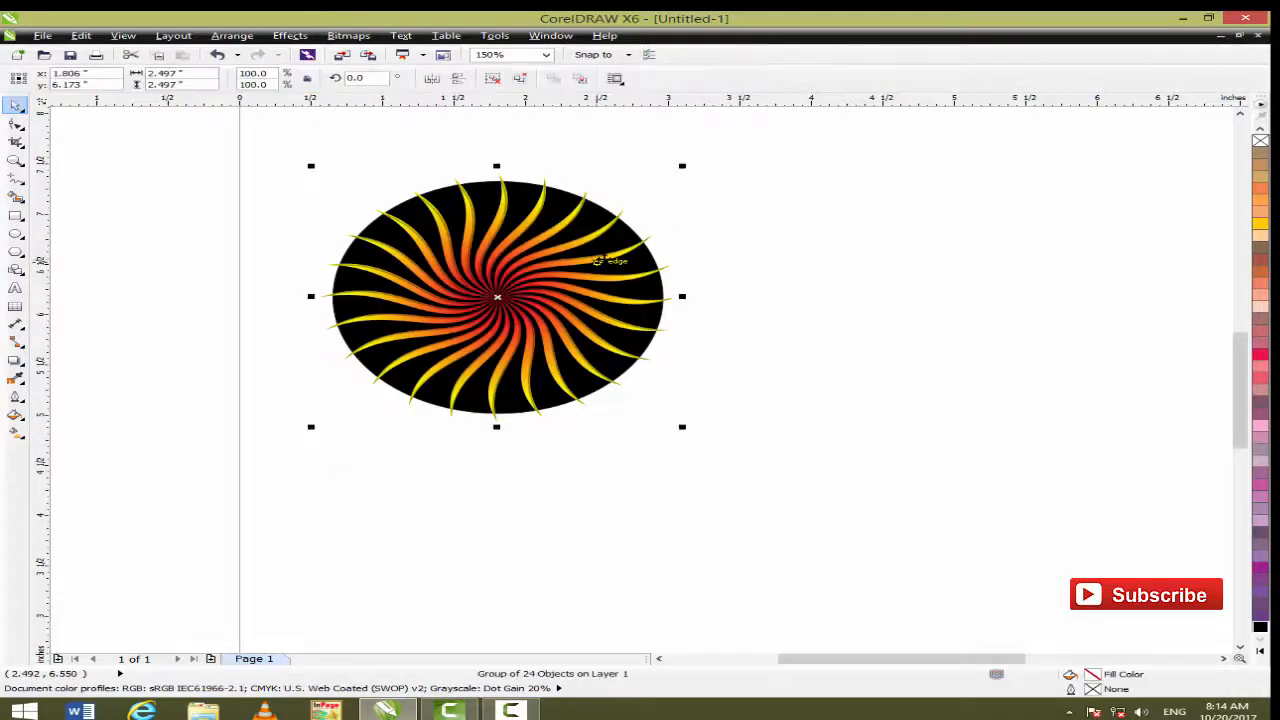
pyautogui.moveTo(681, 164); pyautogui.dragTo(669, 200)
pyautogui.click(669, 212)
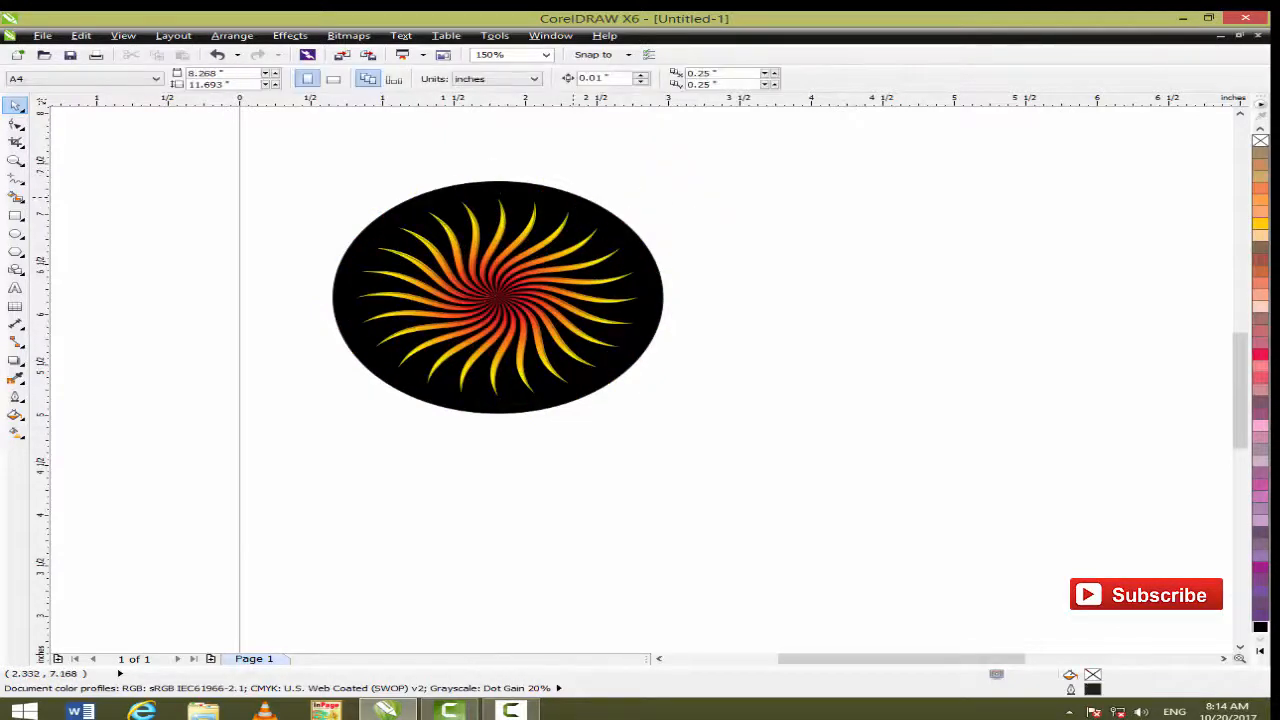
# Apply a mesh fill to the black circle and colour its centre node white.
pyautogui.press('Tab')
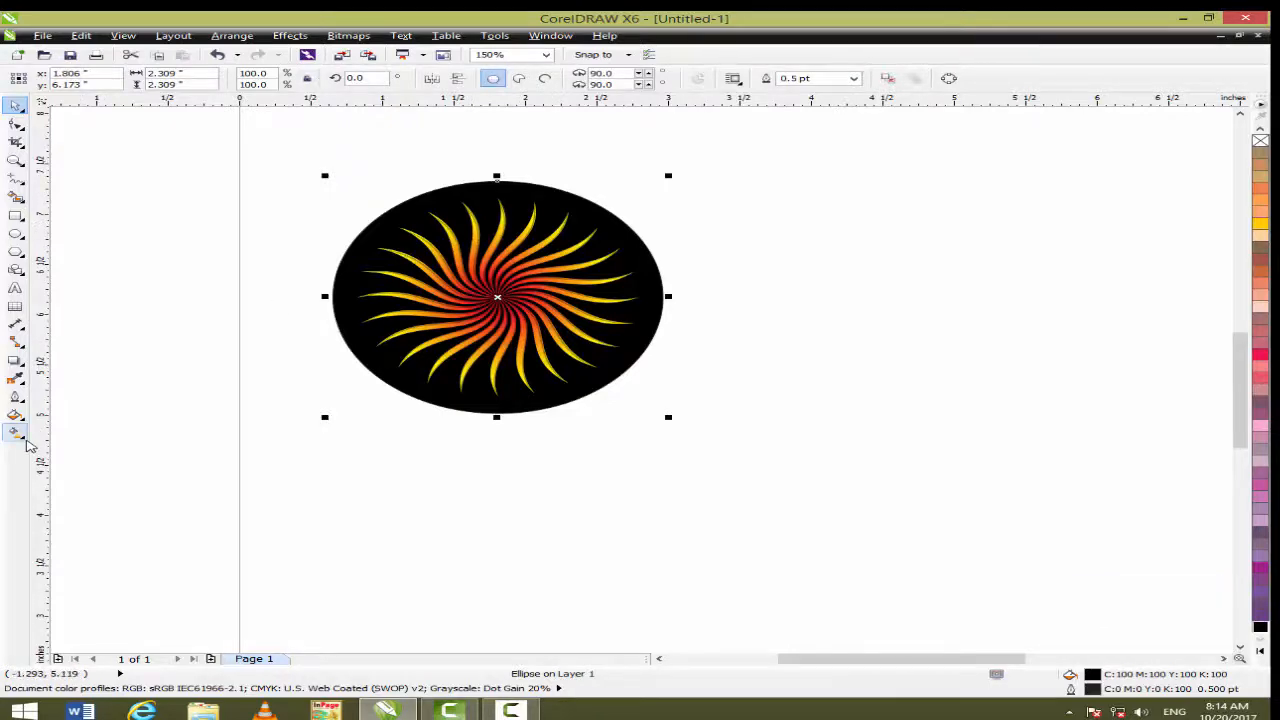
pyautogui.click(26, 438)
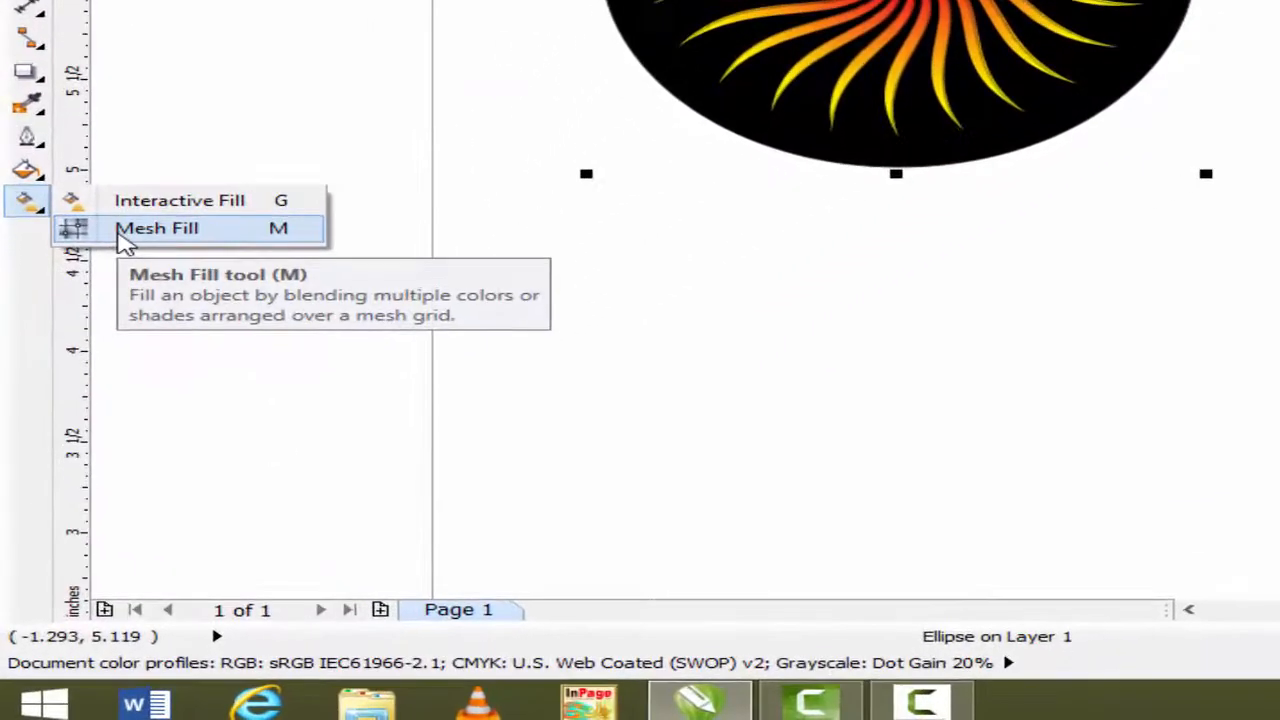
pyautogui.click(150, 229)
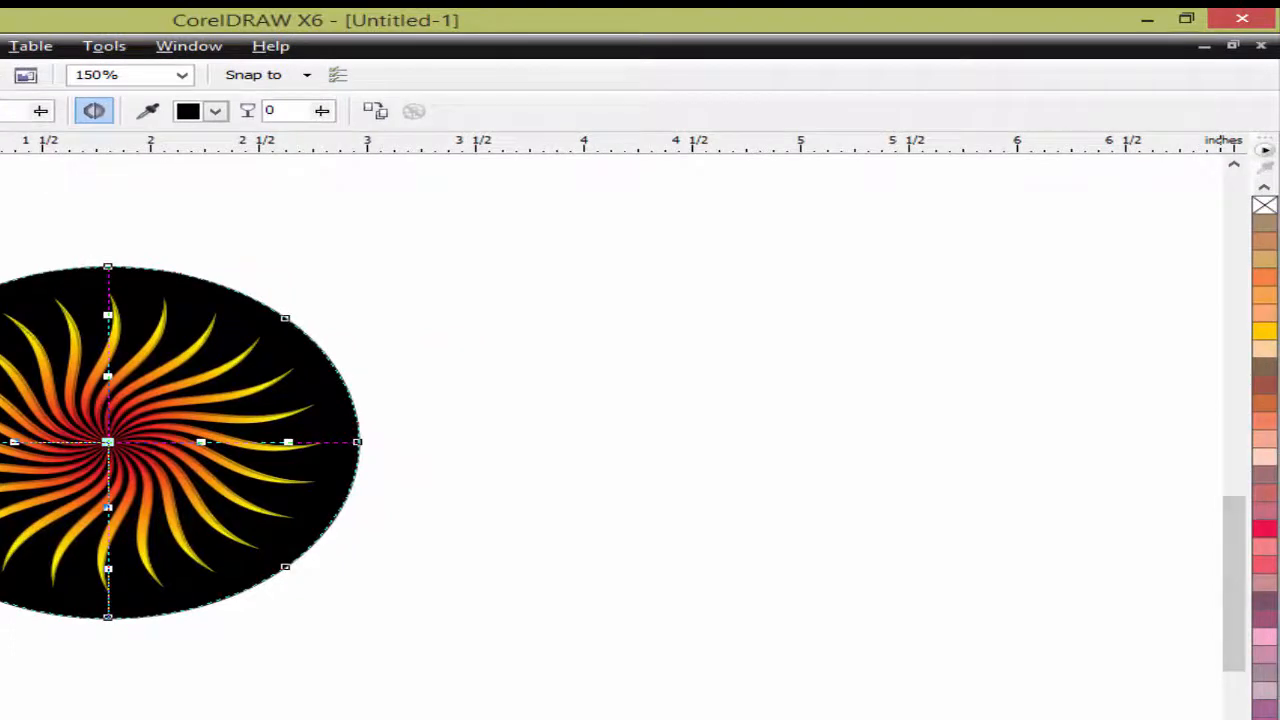
pyautogui.click(1265, 712)
pyautogui.click(1204, 383)
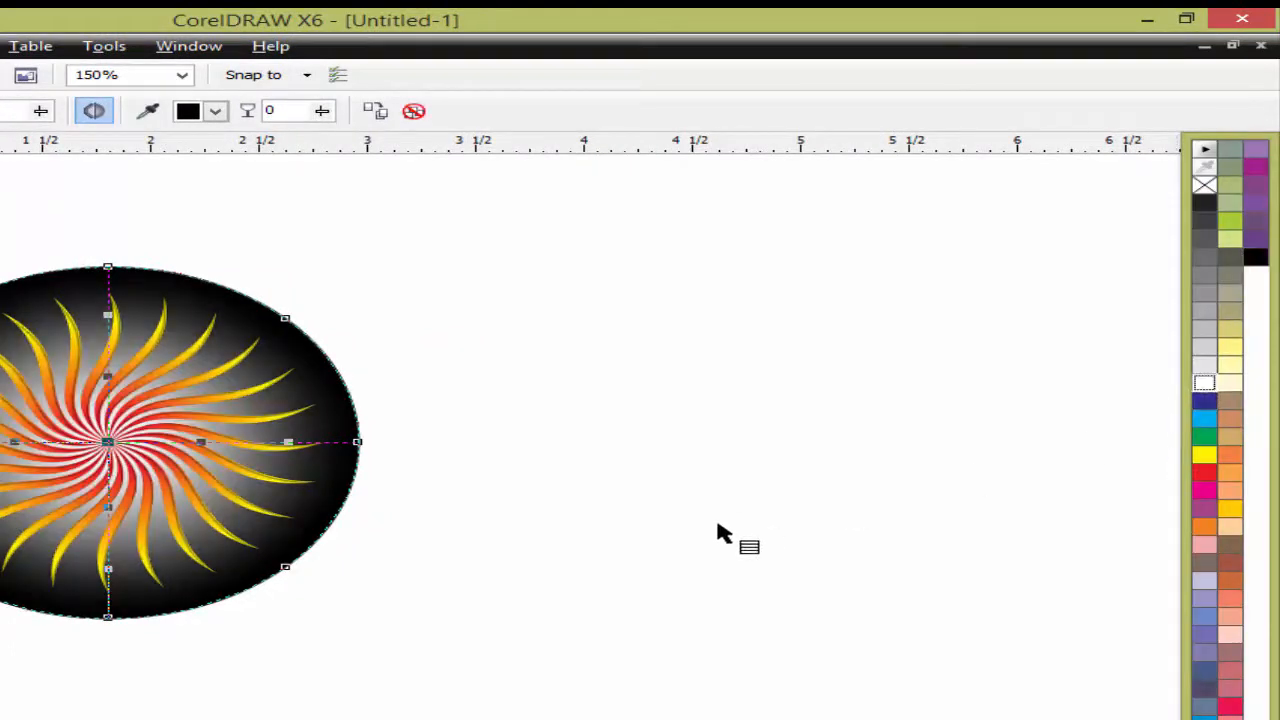
# Stretch the left and right handles of the white centre mesh node outward towards the circle's edge.
pyautogui.moveTo(104, 263); pyautogui.dragTo(613, 497)
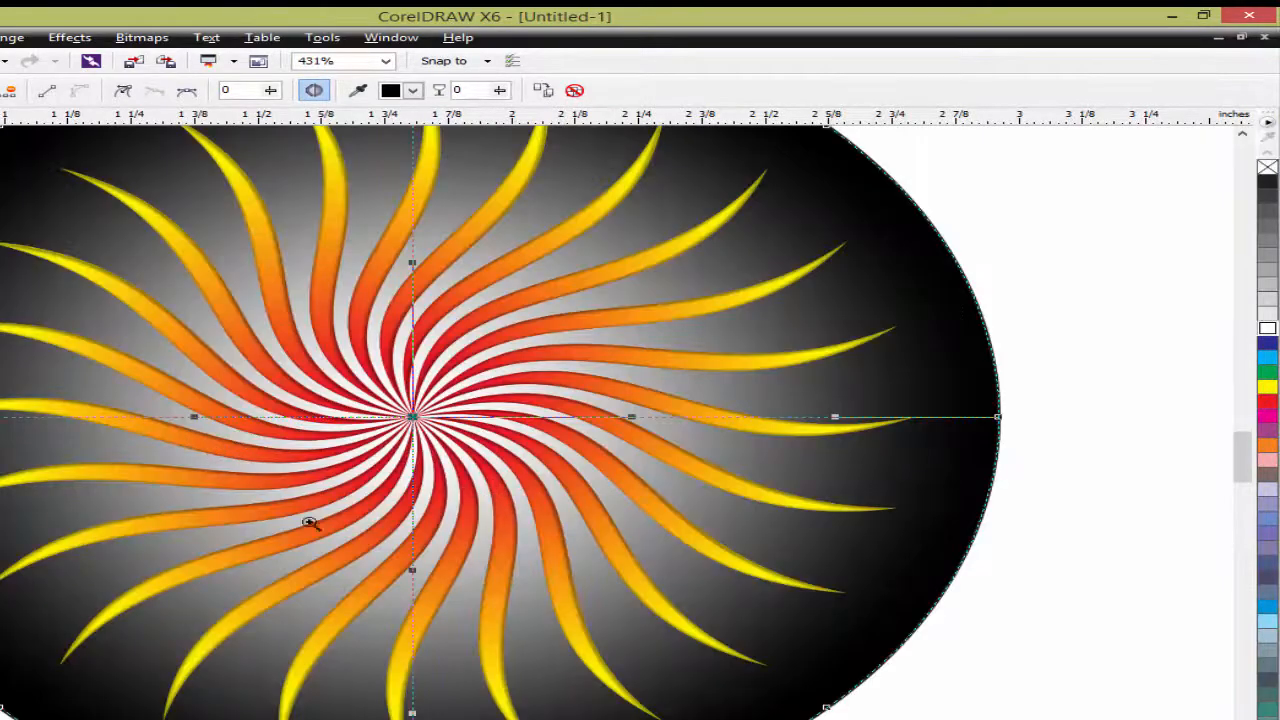
pyautogui.click(303, 421)
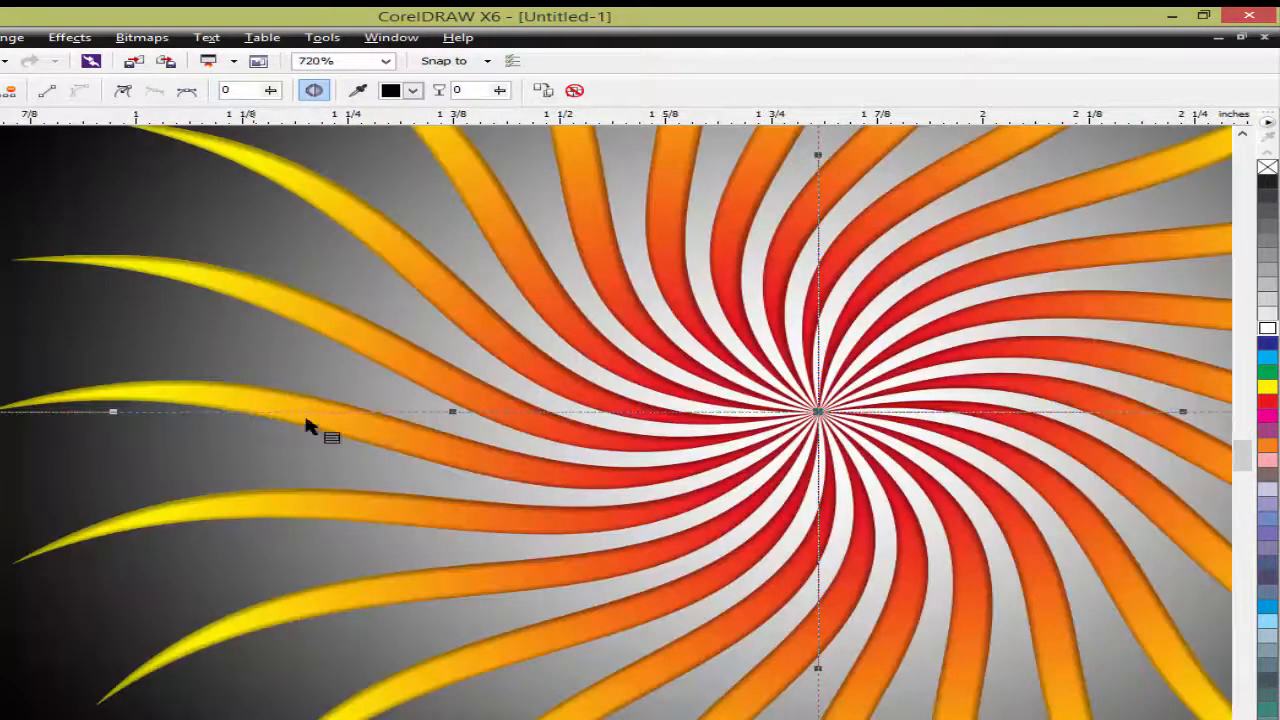
pyautogui.click(453, 418)
pyautogui.scroll(-2, 257, 400)
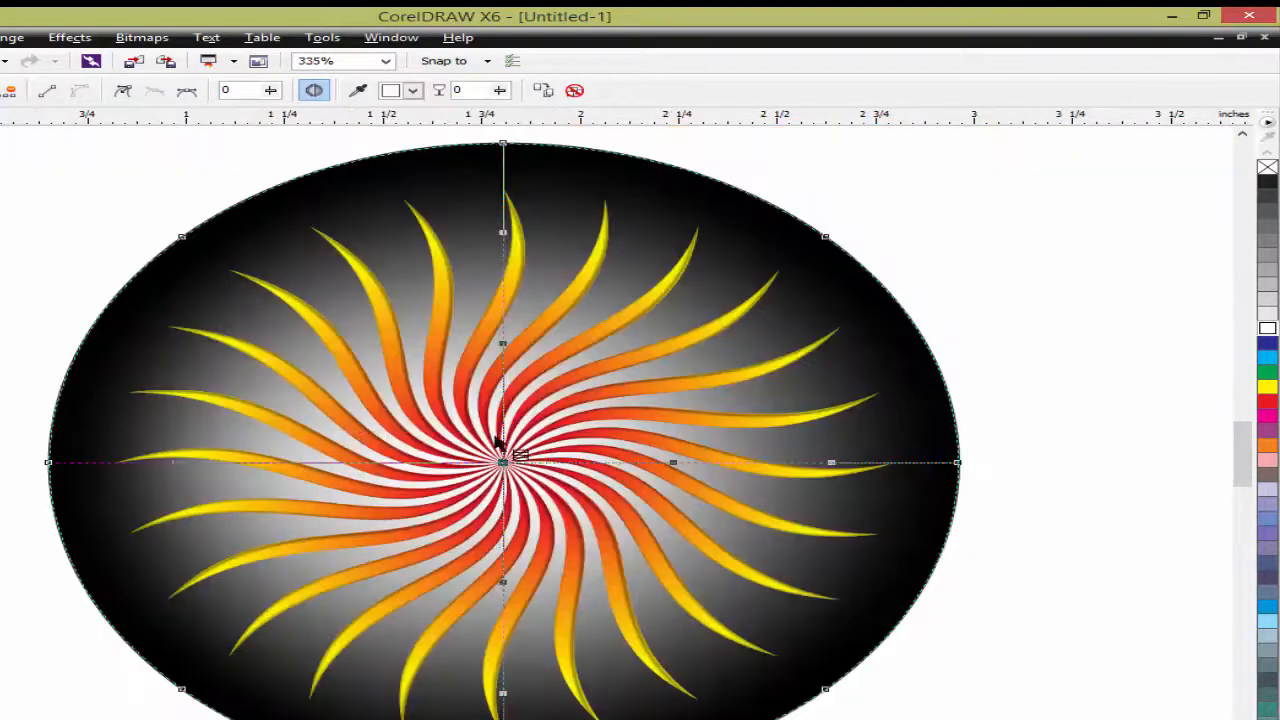
pyautogui.scroll(1, 790, 510)
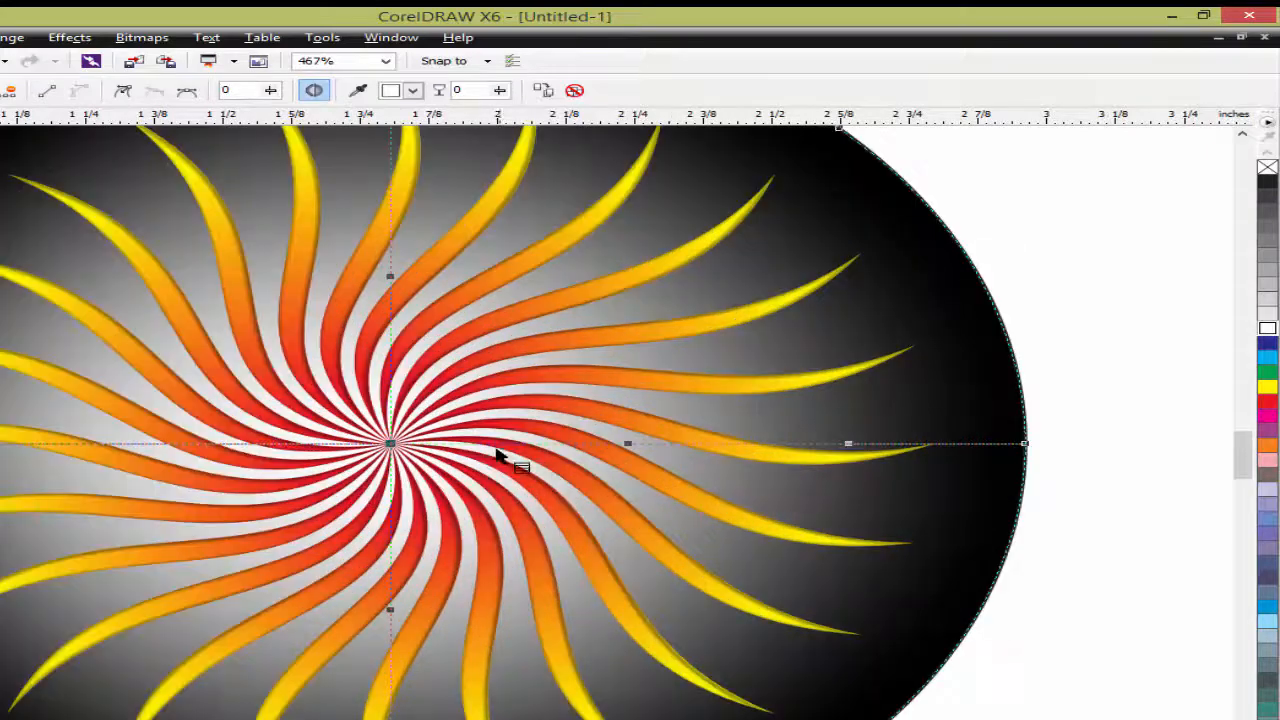
pyautogui.moveTo(630, 448); pyautogui.dragTo(858, 457)
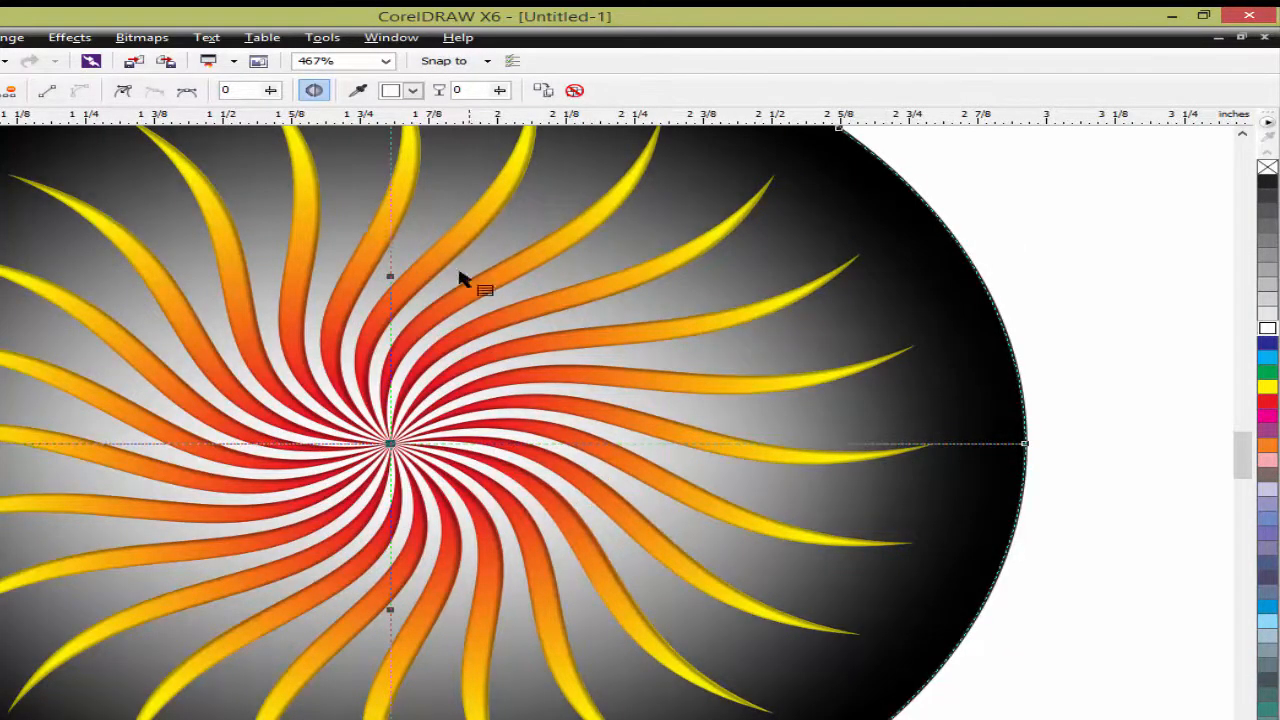
# Stretch the white glow's upper and lower mesh points outward towards the circle's edge and finish the mesh editing.
pyautogui.moveTo(393, 283); pyautogui.dragTo(400, 130)
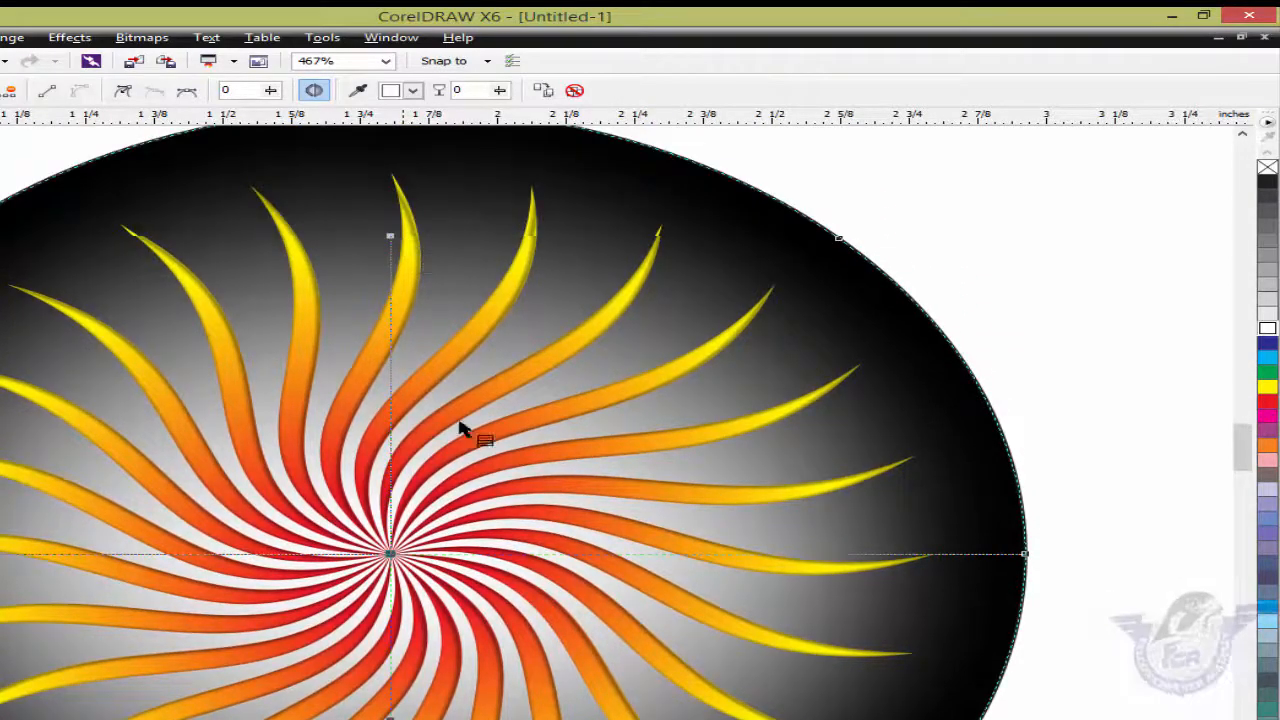
pyautogui.moveTo(1242, 436); pyautogui.dragTo(1242, 459)
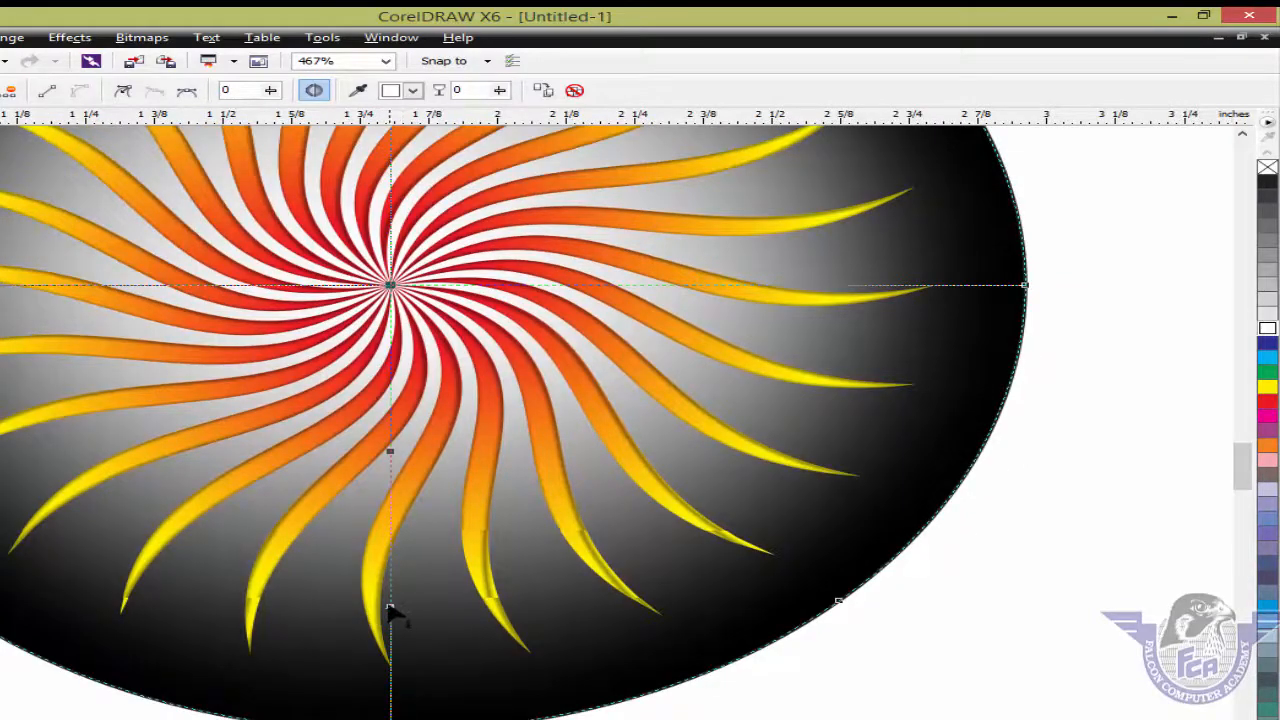
pyautogui.moveTo(390, 607); pyautogui.dragTo(390, 680)
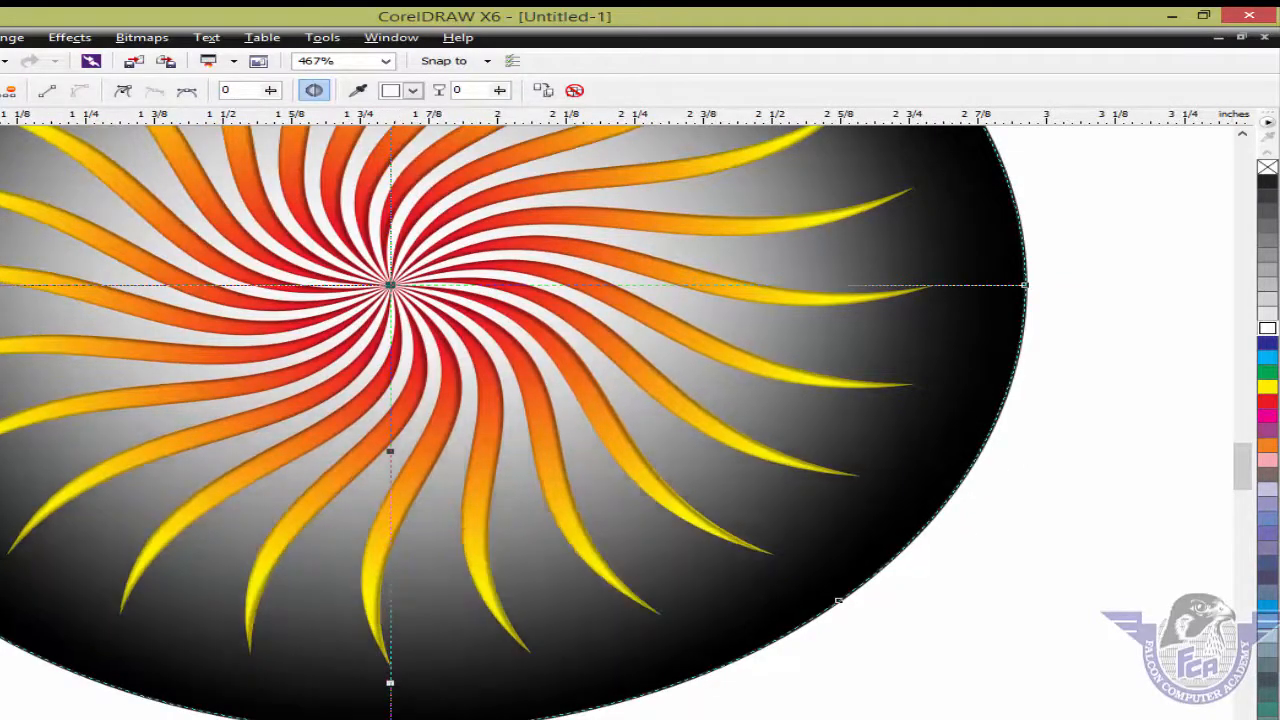
pyautogui.click(1033, 285)
pyautogui.scroll(-2, 640, 420)
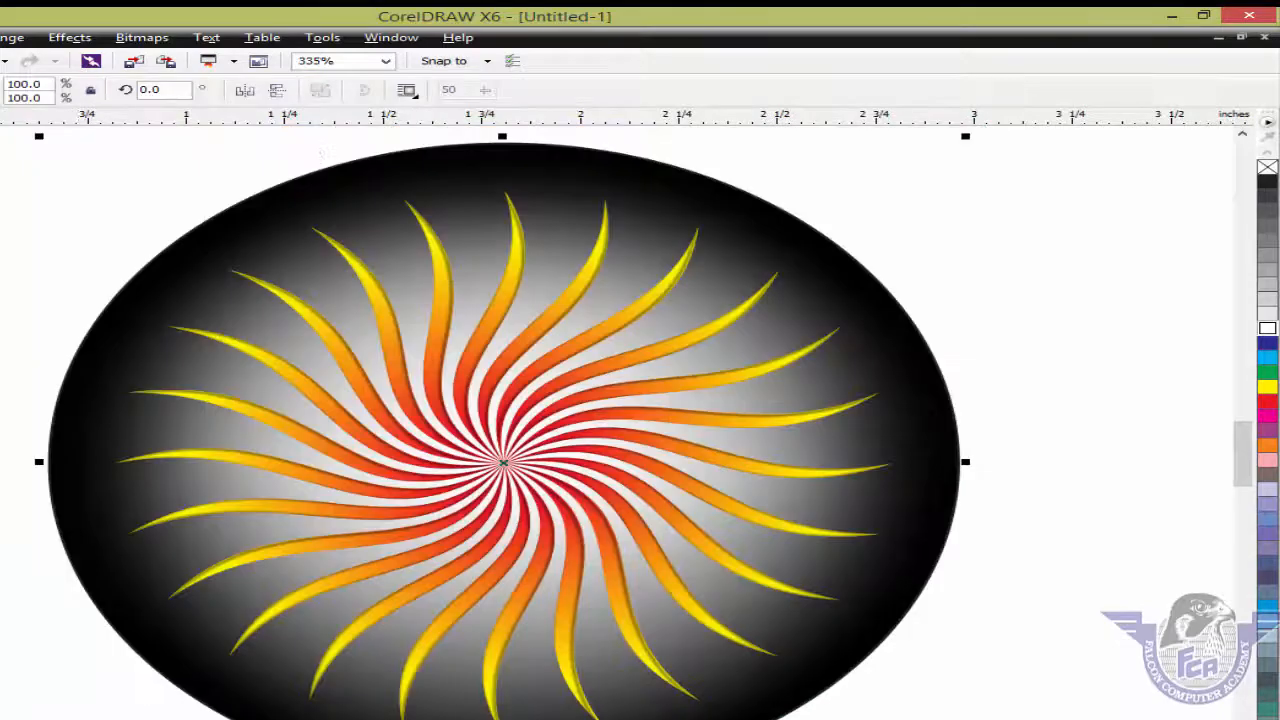
# Draw a 1-inch circle over the upper-left edge of the black circle and give it a white fill and white outline.
pyautogui.click(113, 172)
pyautogui.press('F7')
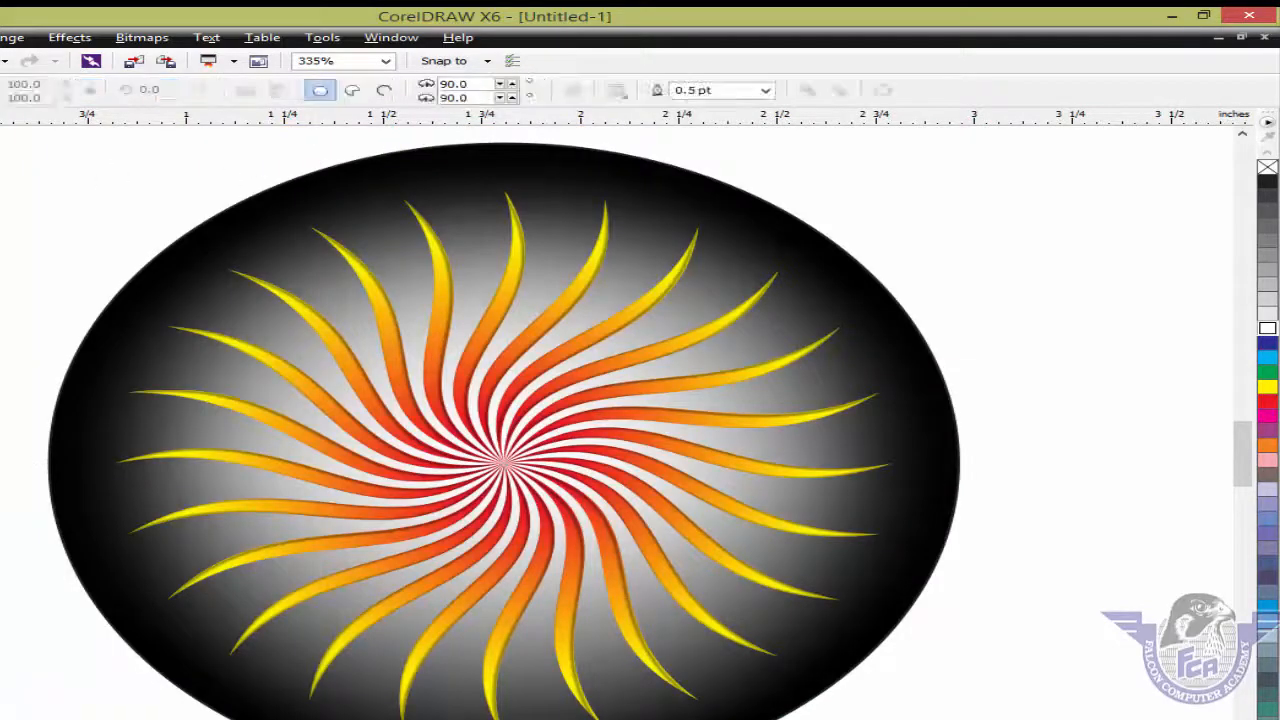
pyautogui.moveTo(0, 176); pyautogui.dragTo(200, 414)
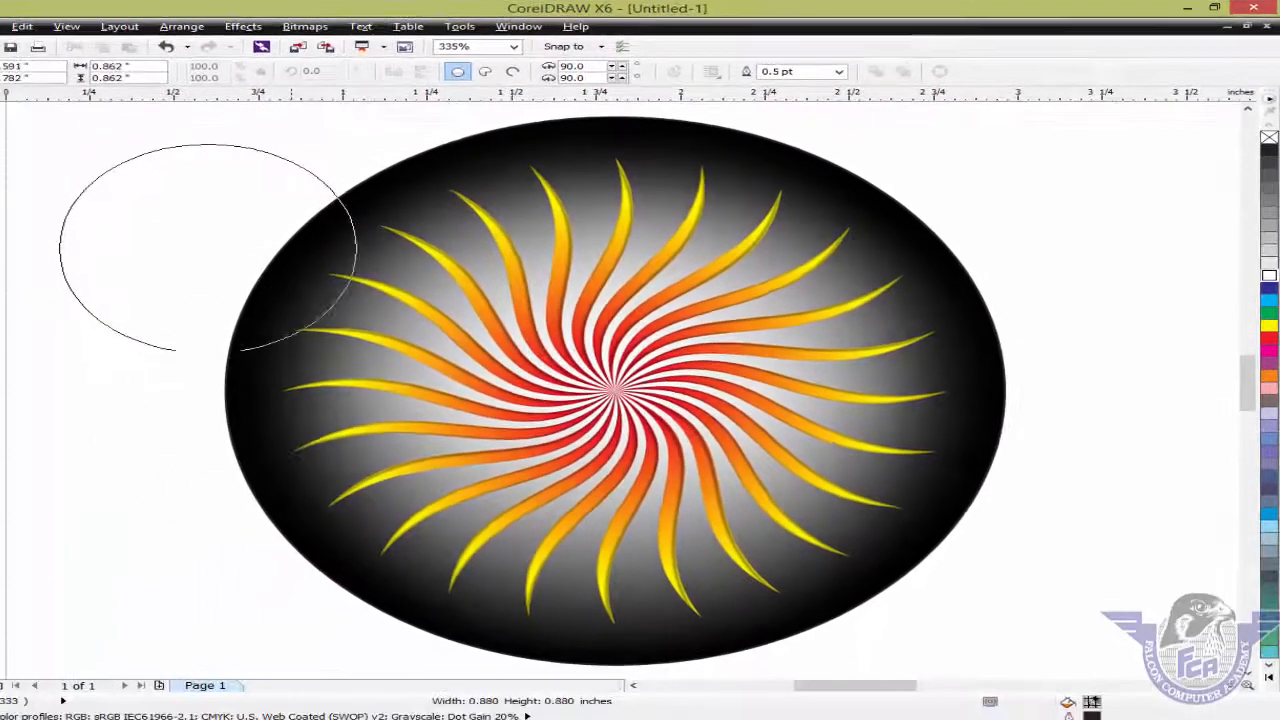
pyautogui.moveTo(356, 350); pyautogui.dragTo(405, 386)
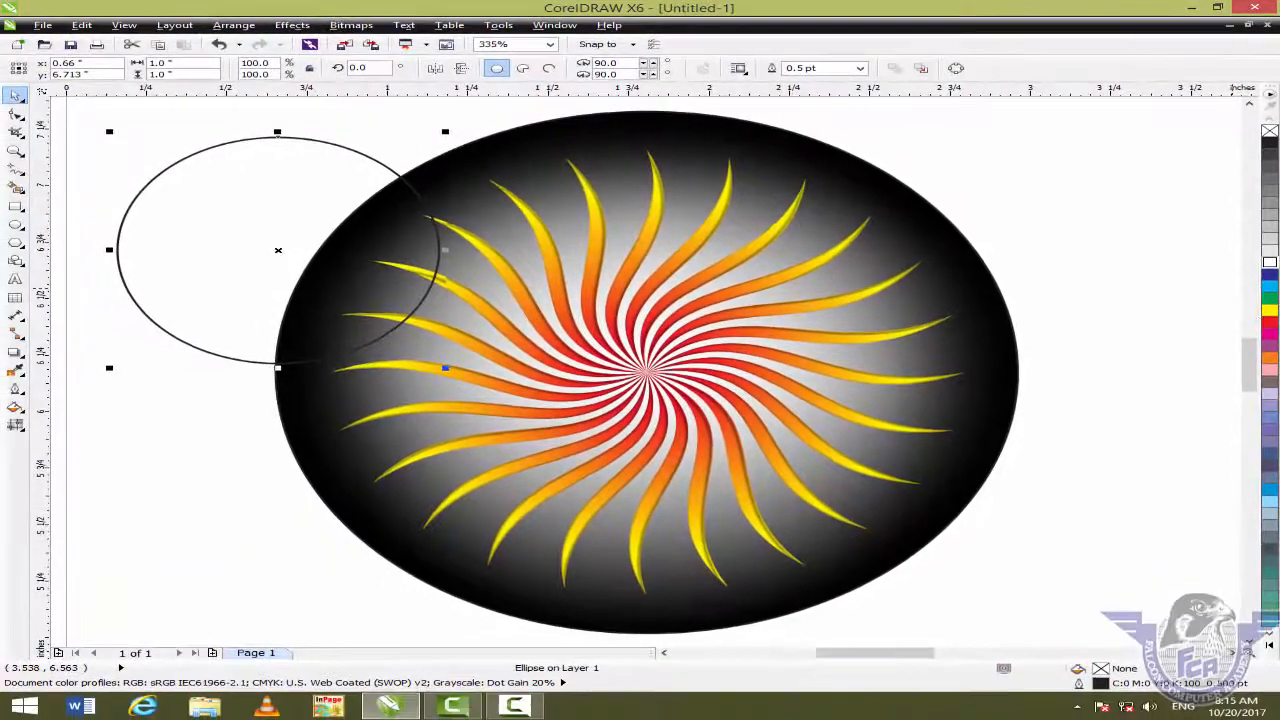
pyautogui.click(1269, 269)
pyautogui.rightClick(1269, 268)
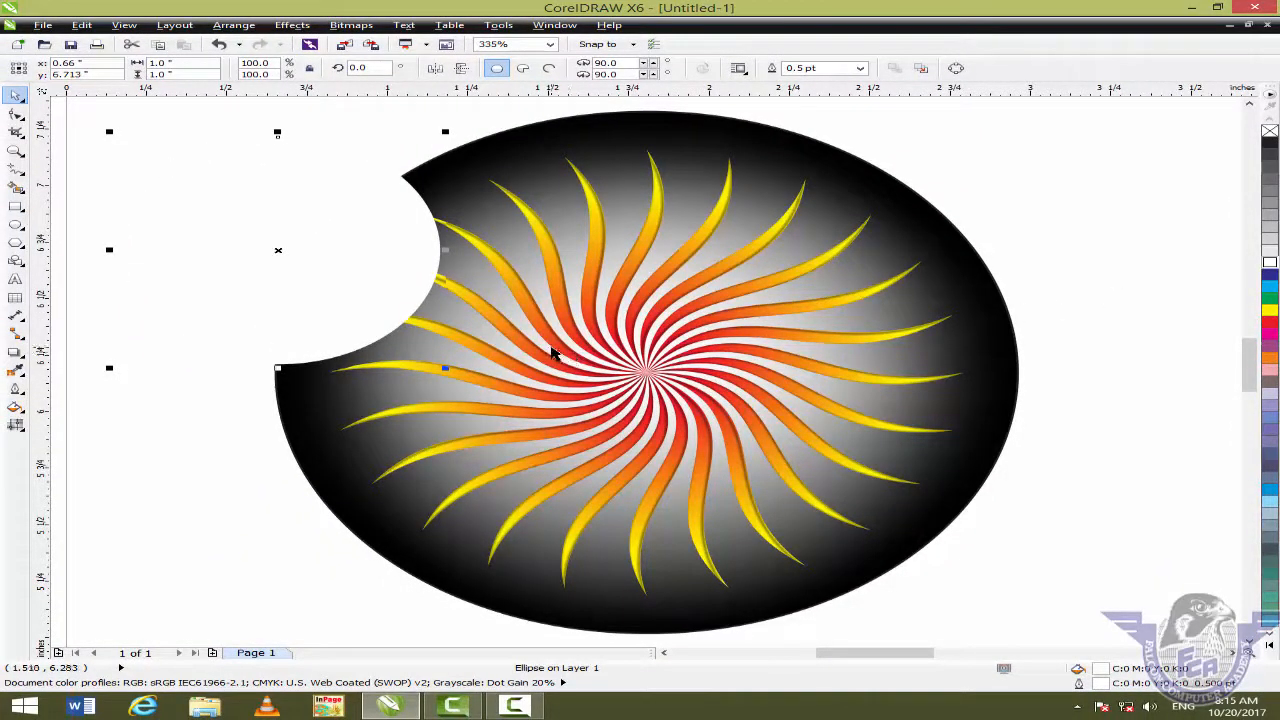
# Centre the white circle on the ribbon burst and enlarge it about its centre to about 1.29 inches in diameter.
pyautogui.keyDown('shift'); pyautogui.click(557, 351); pyautogui.keyUp('shift')
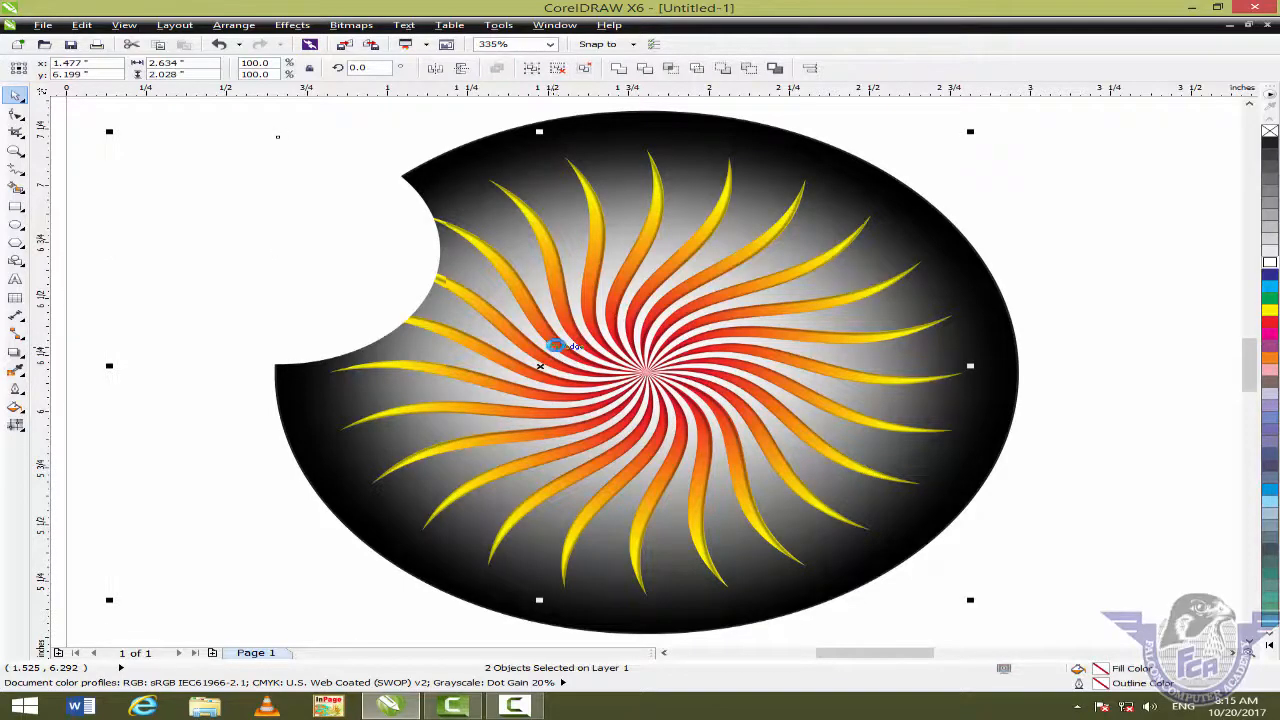
pyautogui.press('e')
pyautogui.press('c')
pyautogui.click(1063, 214)
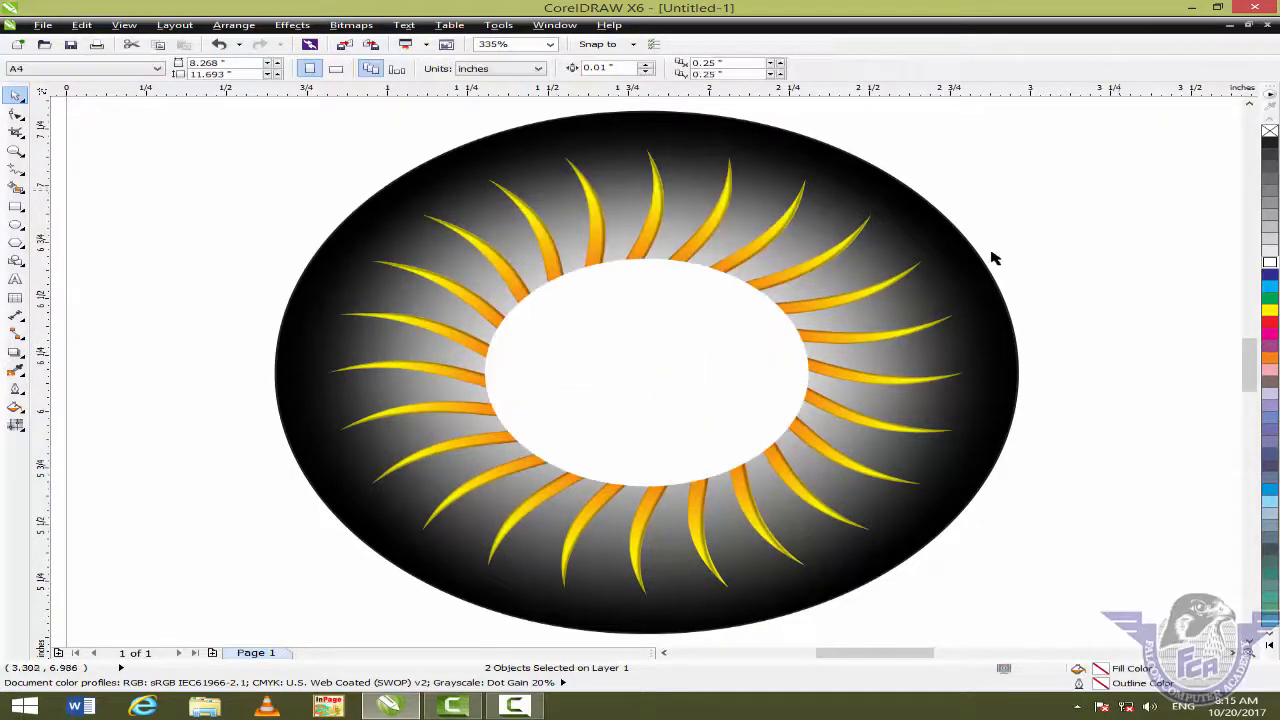
pyautogui.click(736, 348)
pyautogui.moveTo(808, 258); pyautogui.dragTo(861, 221)
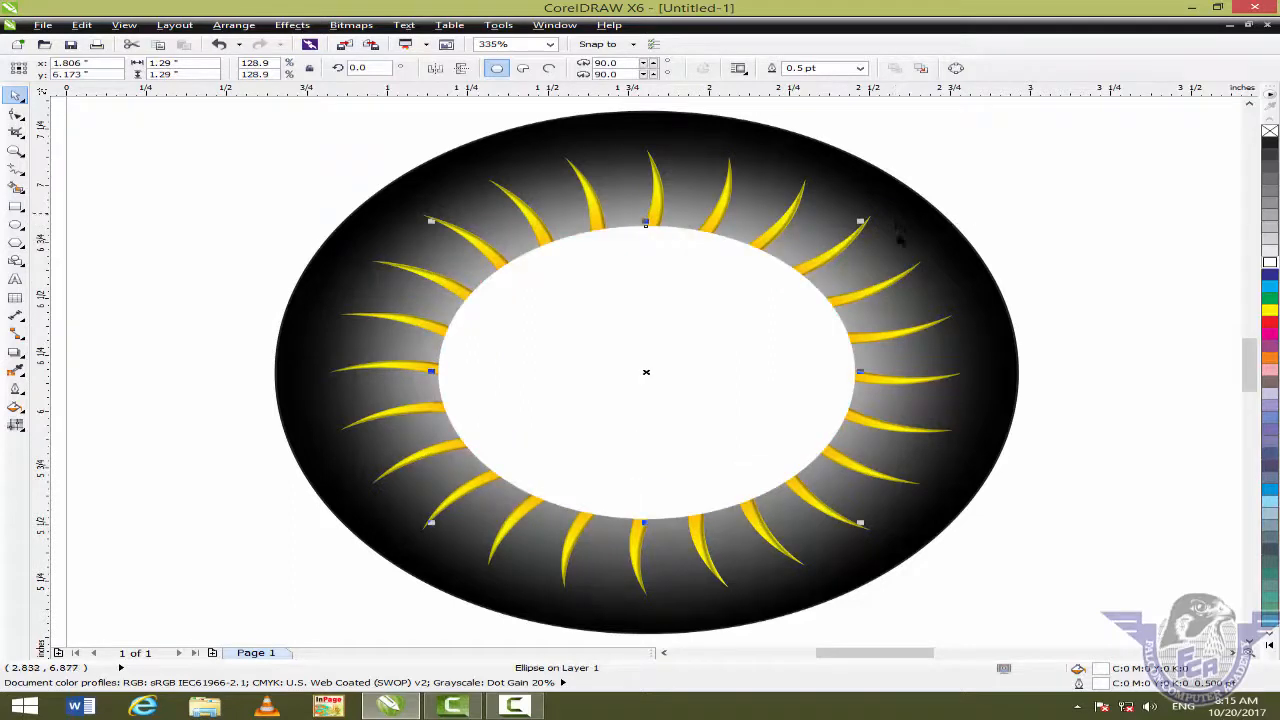
# Shrink the white circle about its centre to about 1.17 inches and draw a rectangle about 2.72 by 1.12 inches over its lower half.
pyautogui.moveTo(861, 221); pyautogui.dragTo(878, 246)
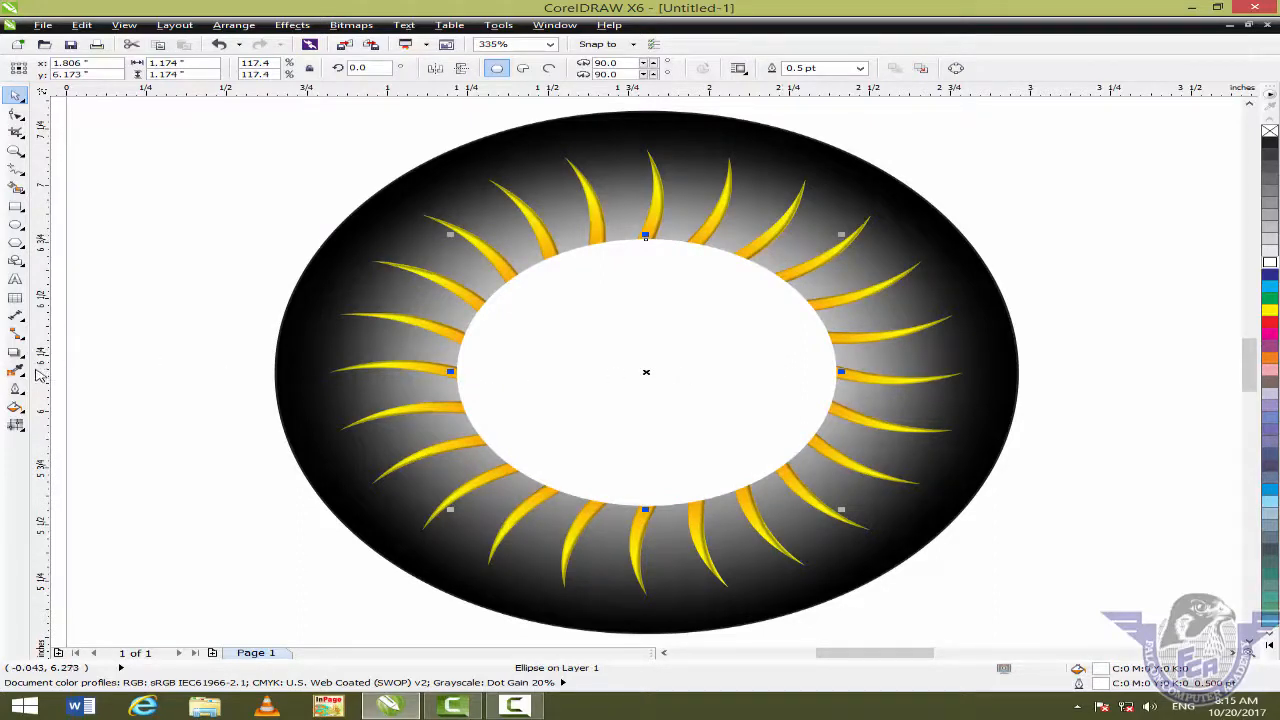
pyautogui.click(17, 208)
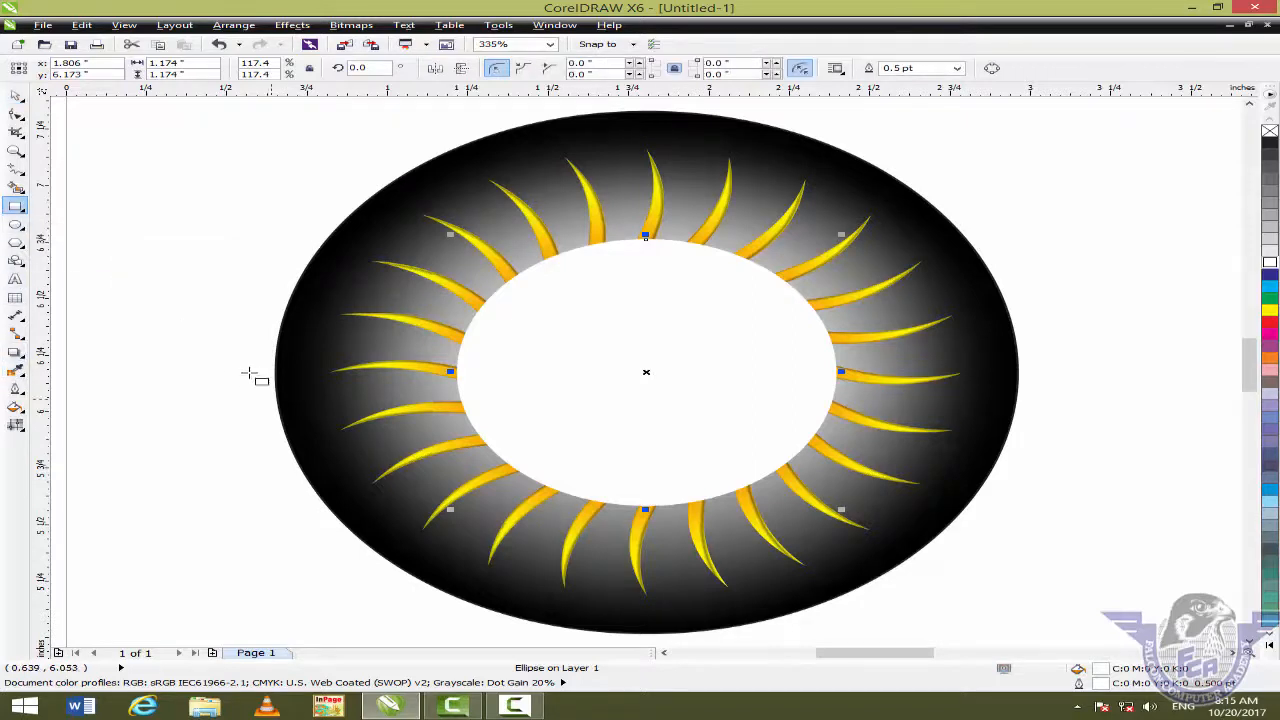
pyautogui.moveTo(236, 369); pyautogui.dragTo(1110, 620)
pyautogui.click(16, 95)
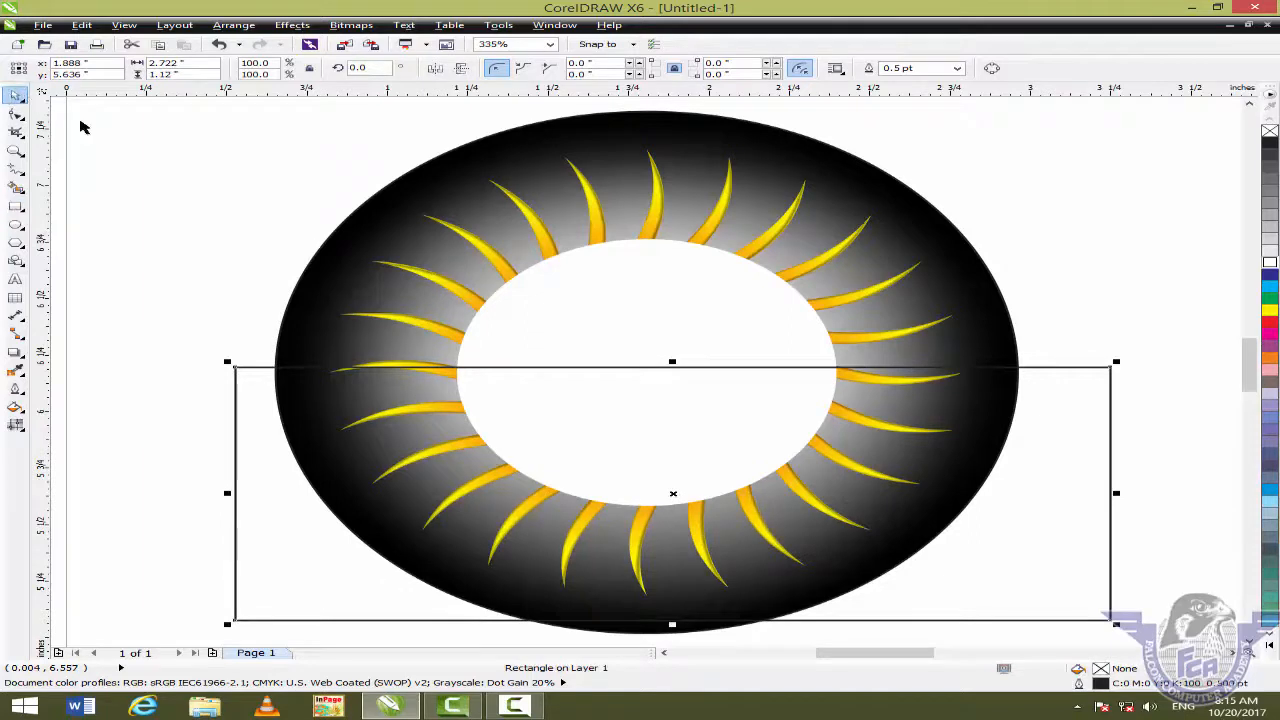
# Align the rectangle horizontally to the centre of the white circle and clear the selection.
pyautogui.keyDown('shift'); pyautogui.click(722, 322); pyautogui.keyUp('shift')
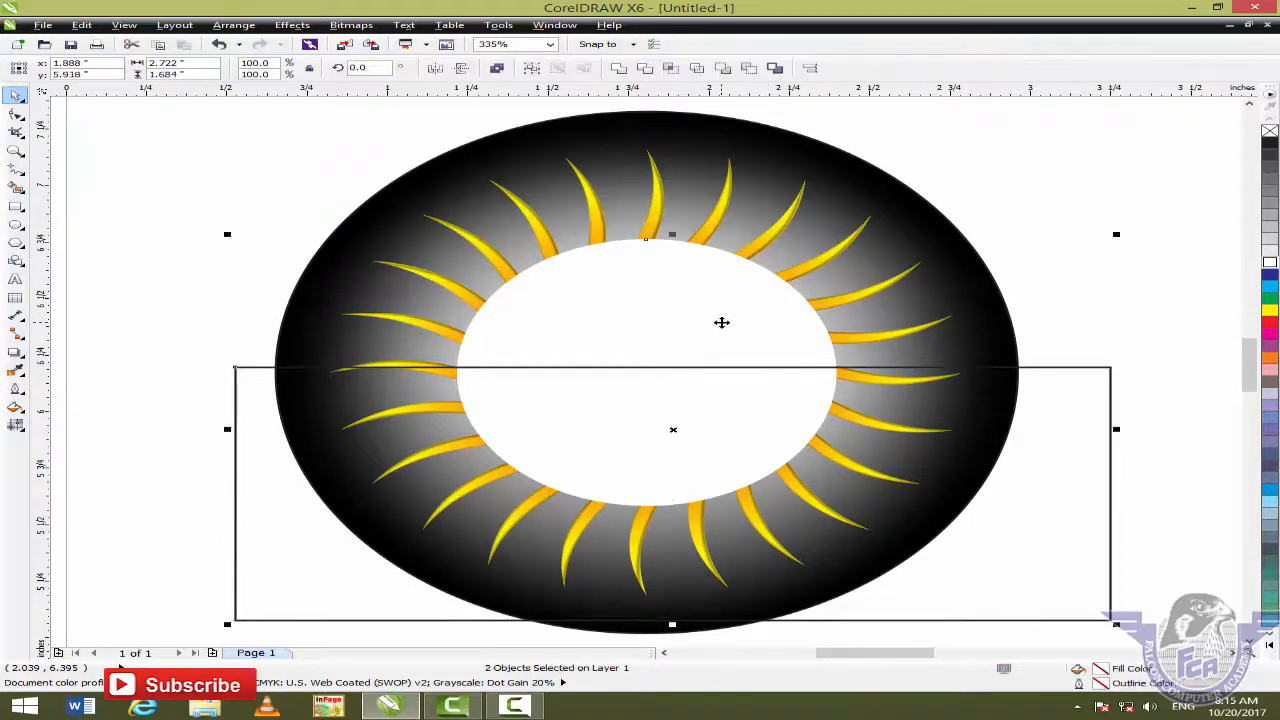
pyautogui.press('Left')
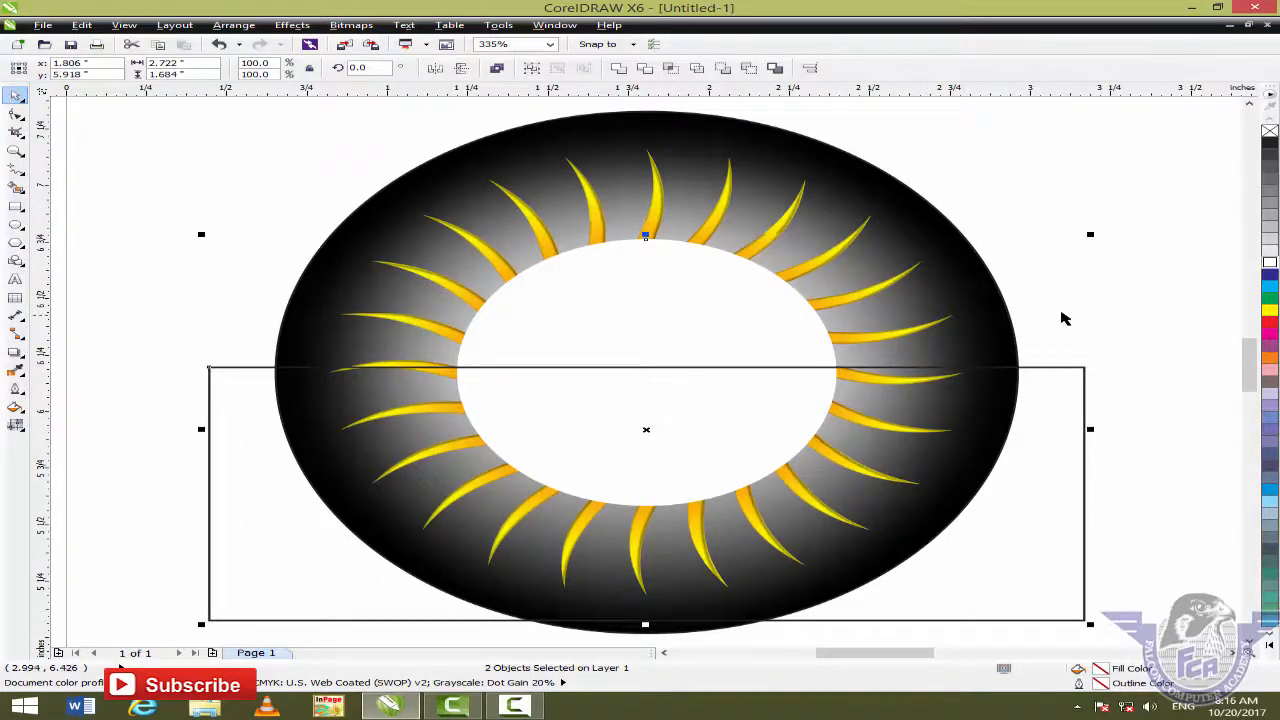
pyautogui.click(1105, 310)
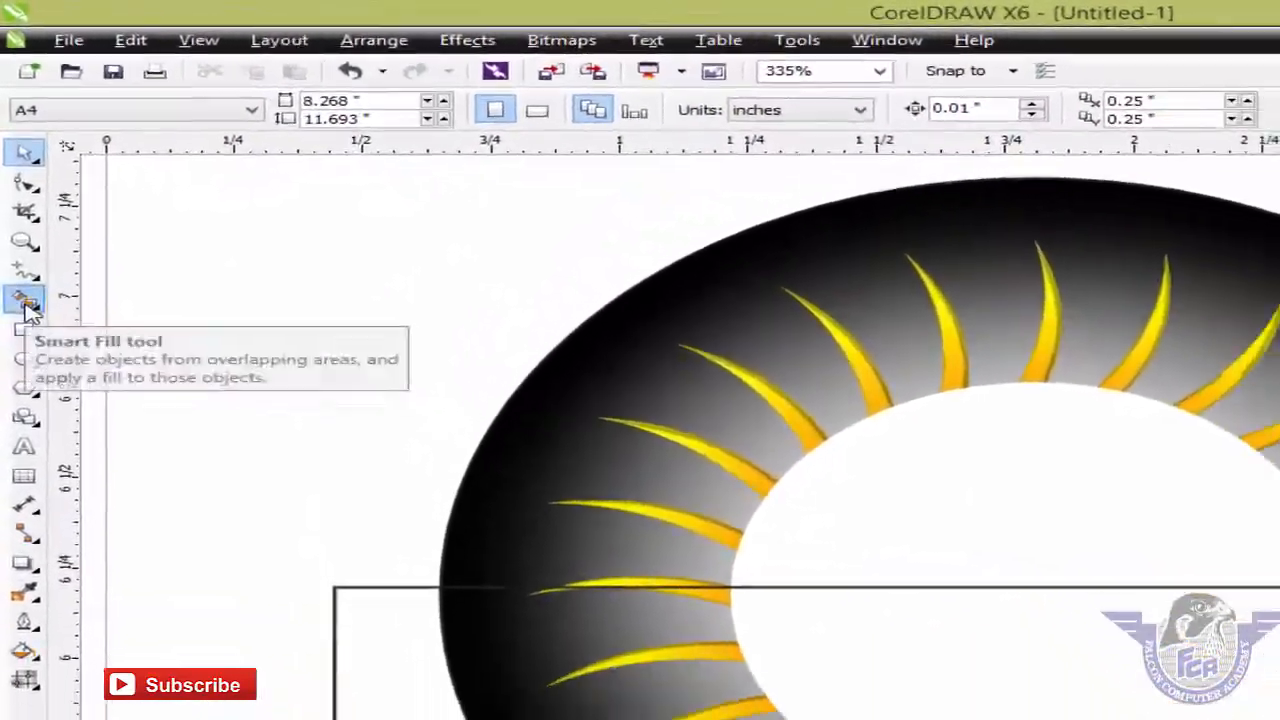
# Smart-fill the area where the rectangle overlaps the white circle with red to create a lower half-disc.
pyautogui.click(18, 223)
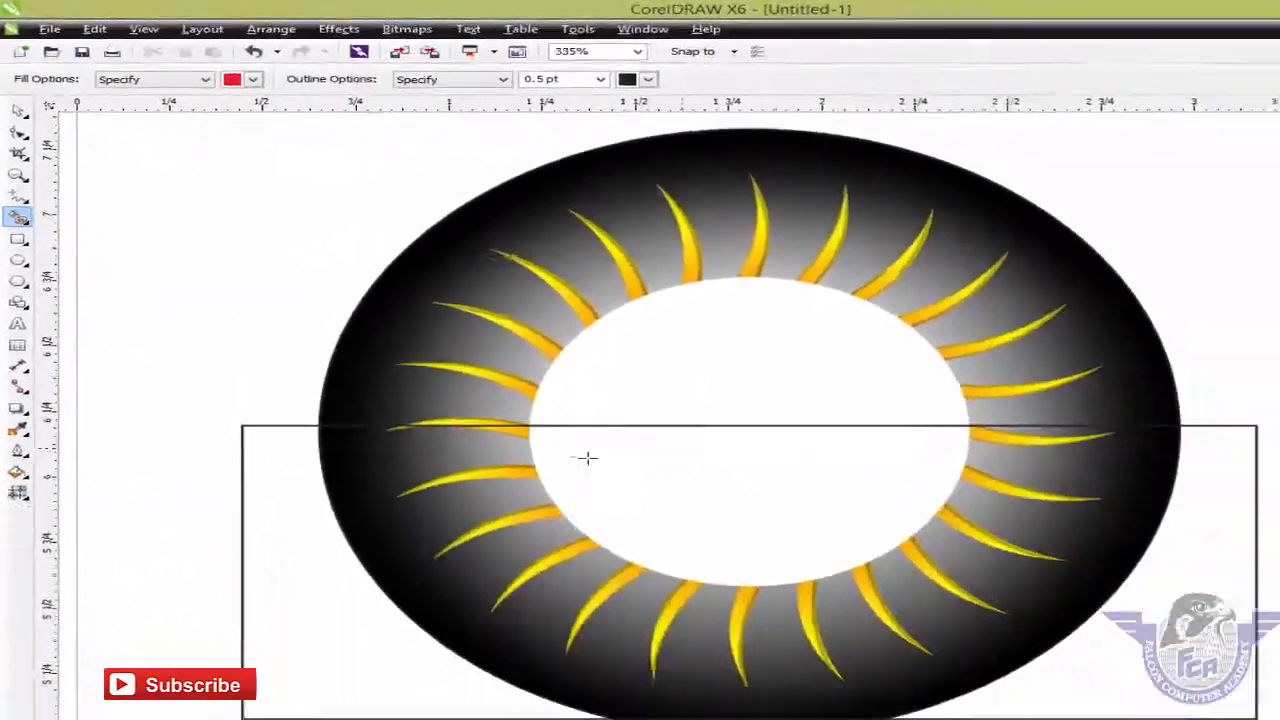
pyautogui.click(702, 483)
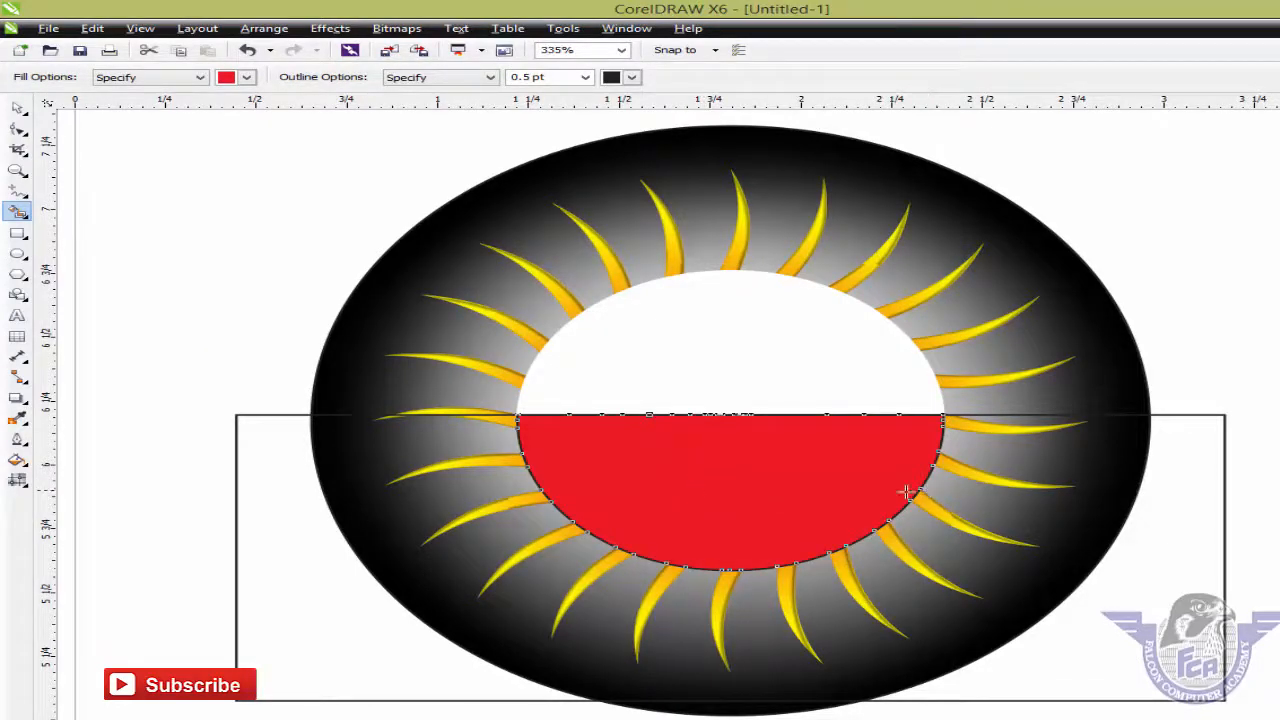
pyautogui.click(18, 107)
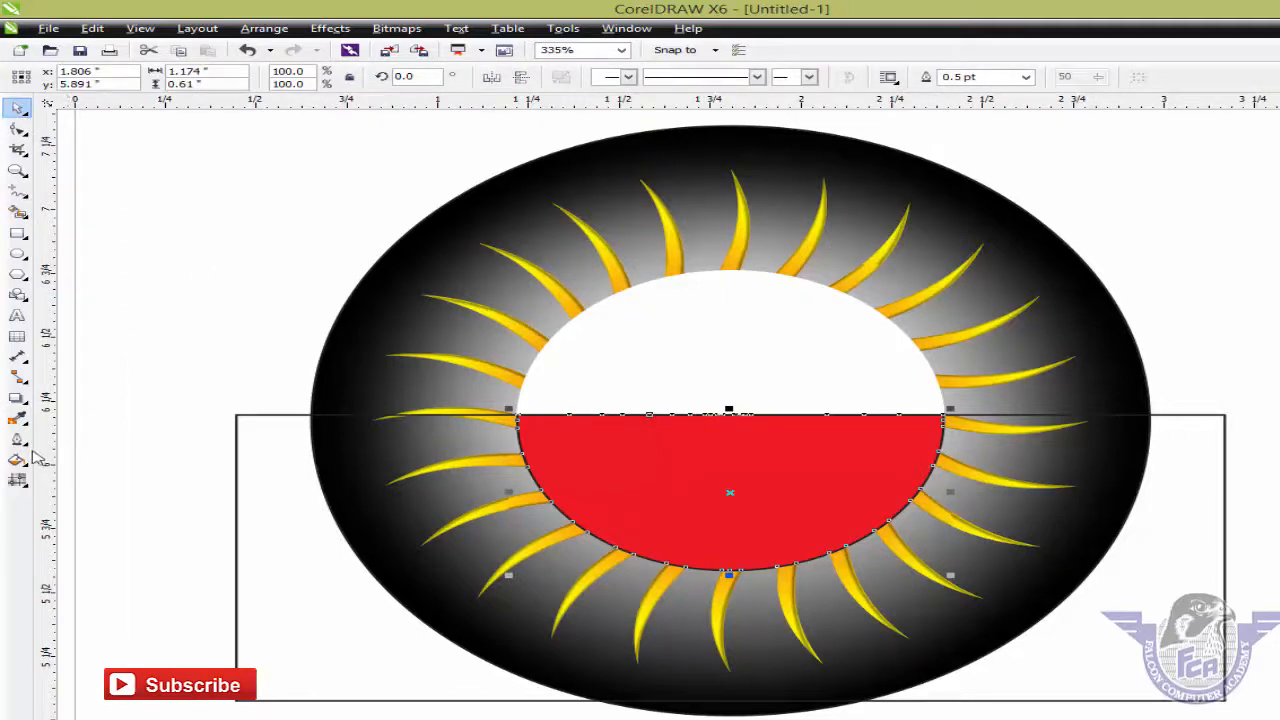
# Give the lower half-disc a vertical linear fountain fill from red at its bottom edge to yellow at its flat upper edge.
pyautogui.click(20, 482)
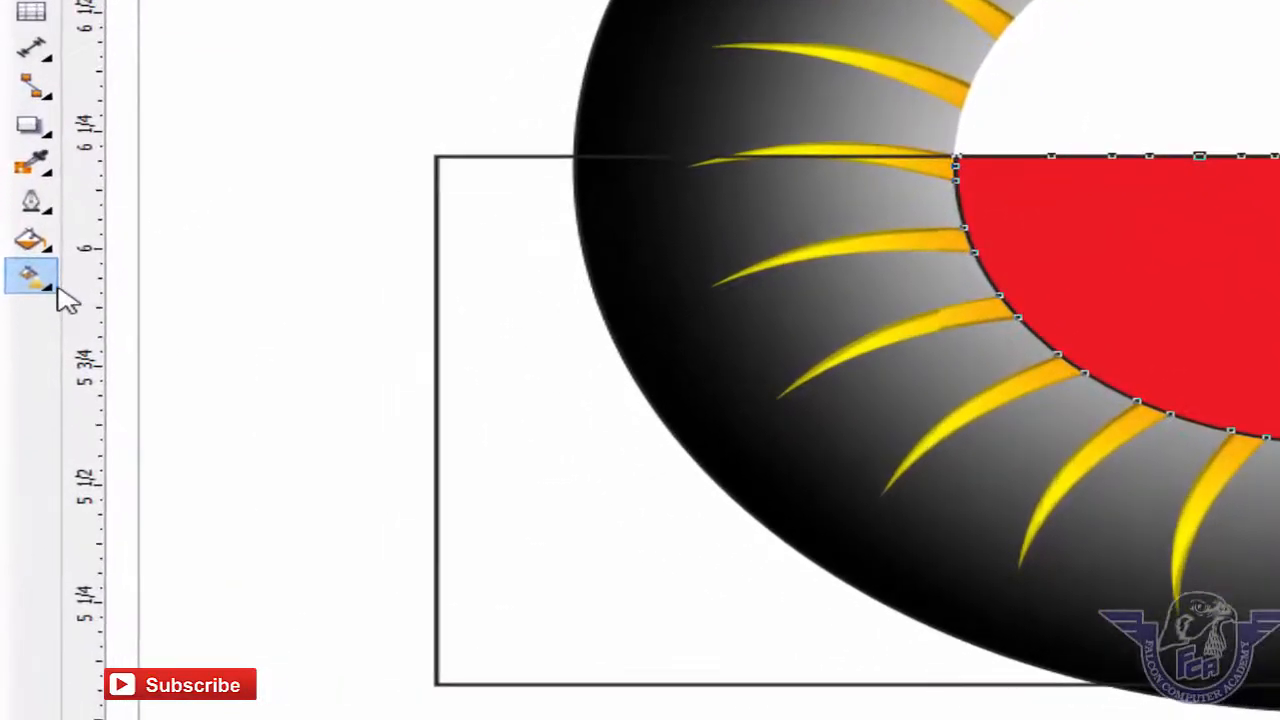
pyautogui.click(19, 452)
pyautogui.click(148, 312)
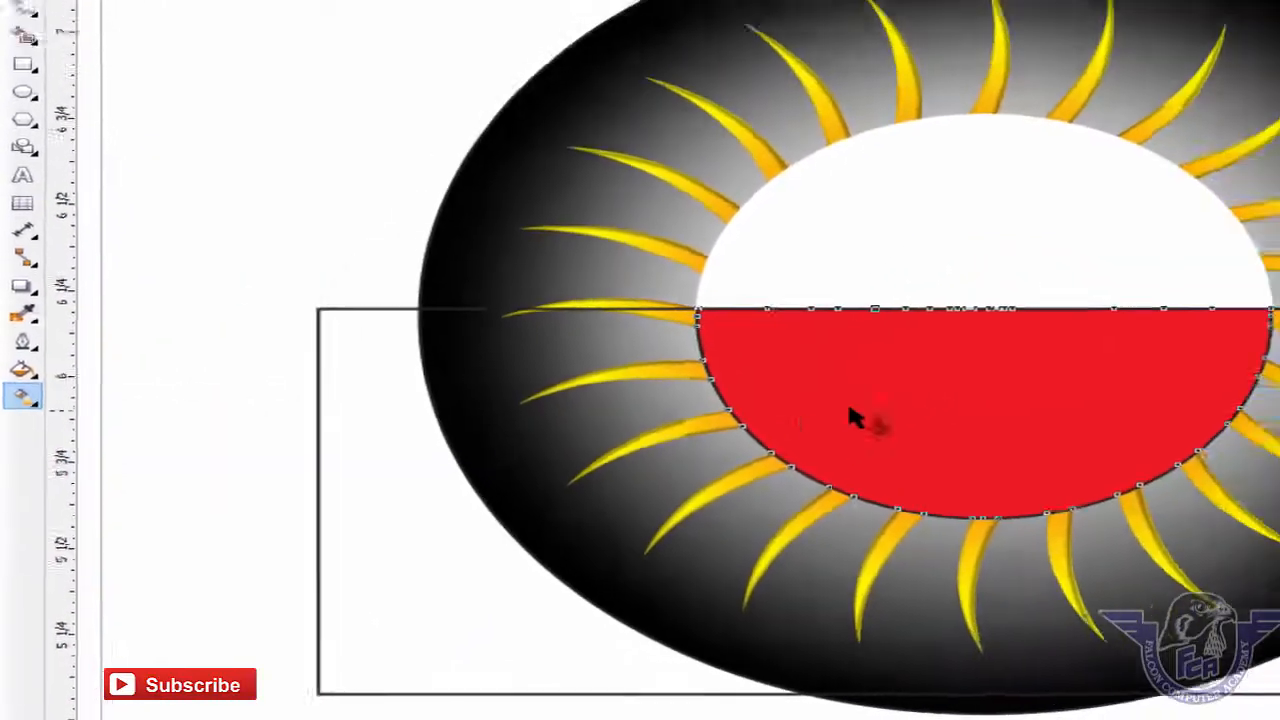
pyautogui.moveTo(760, 425); pyautogui.dragTo(764, 612)
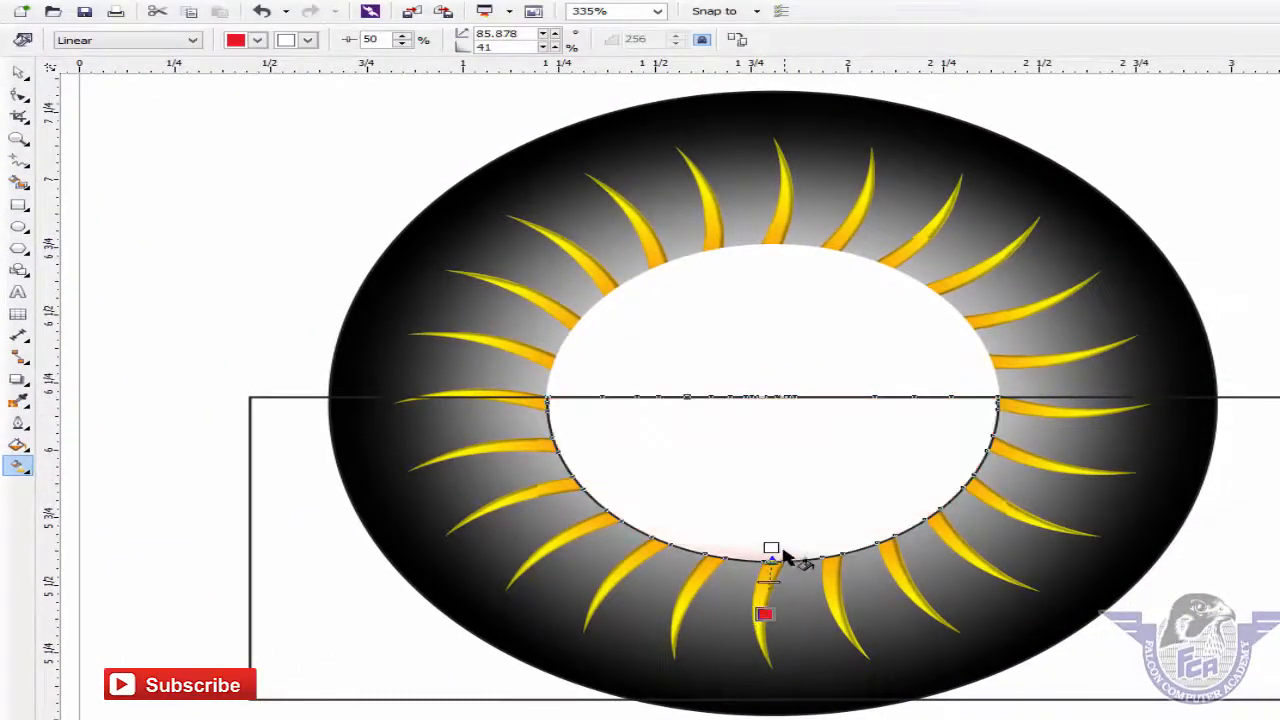
pyautogui.moveTo(771, 548); pyautogui.dragTo(757, 392)
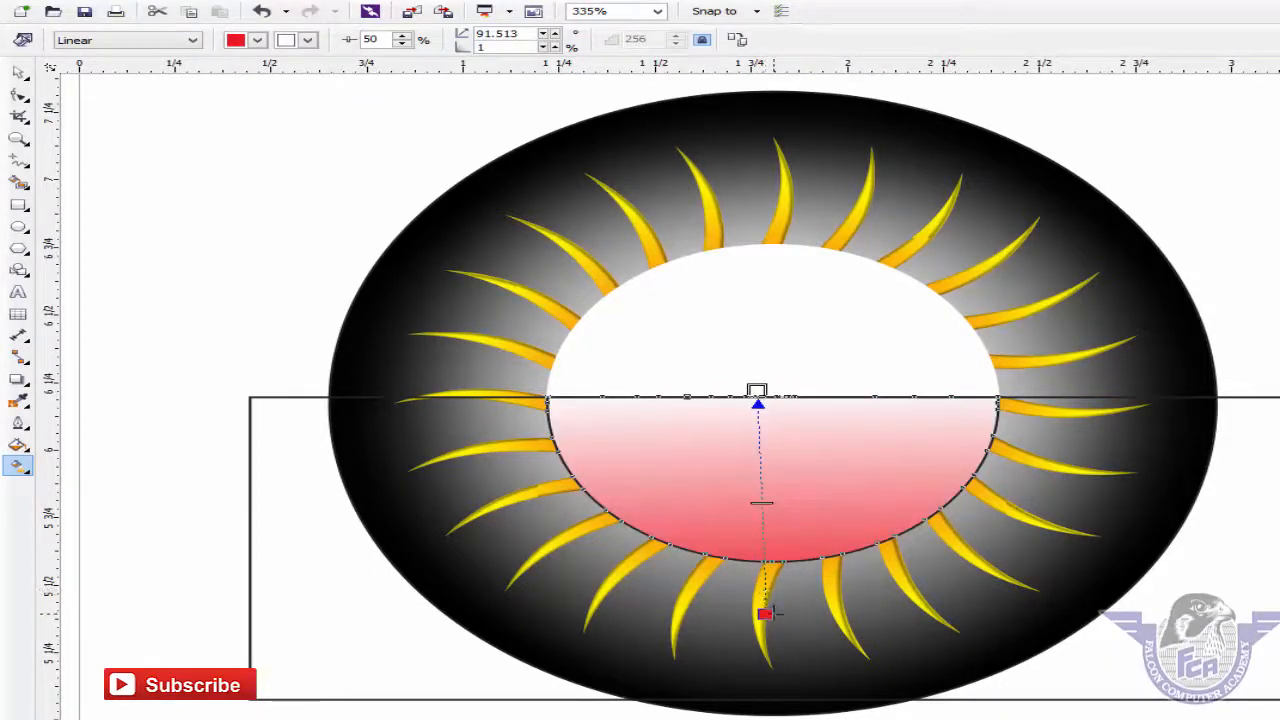
pyautogui.moveTo(765, 612); pyautogui.dragTo(759, 568)
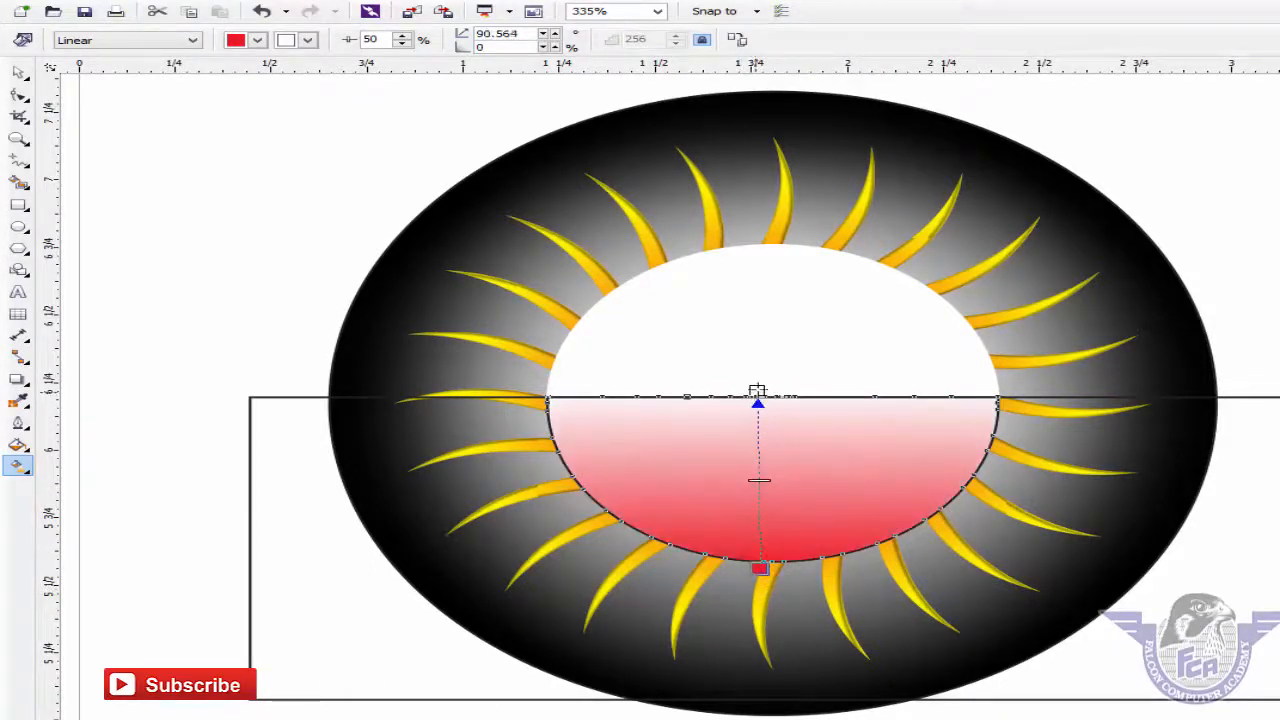
pyautogui.click(307, 40)
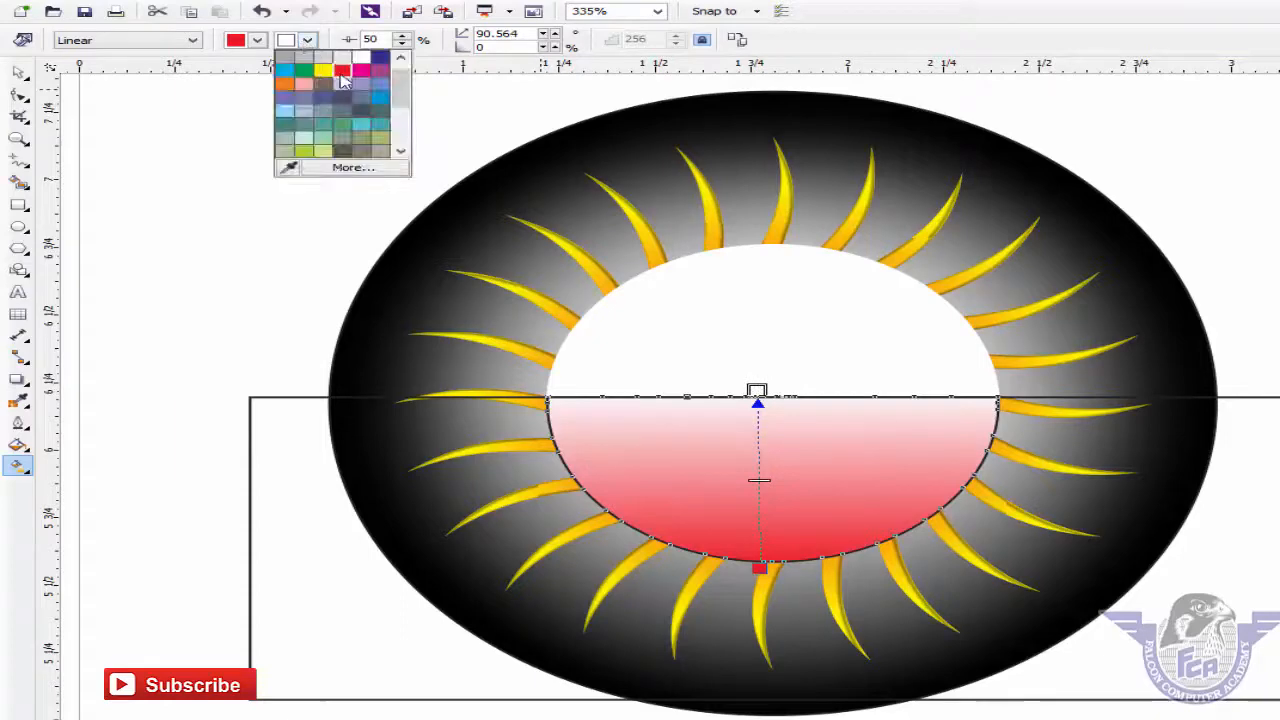
pyautogui.click(323, 70)
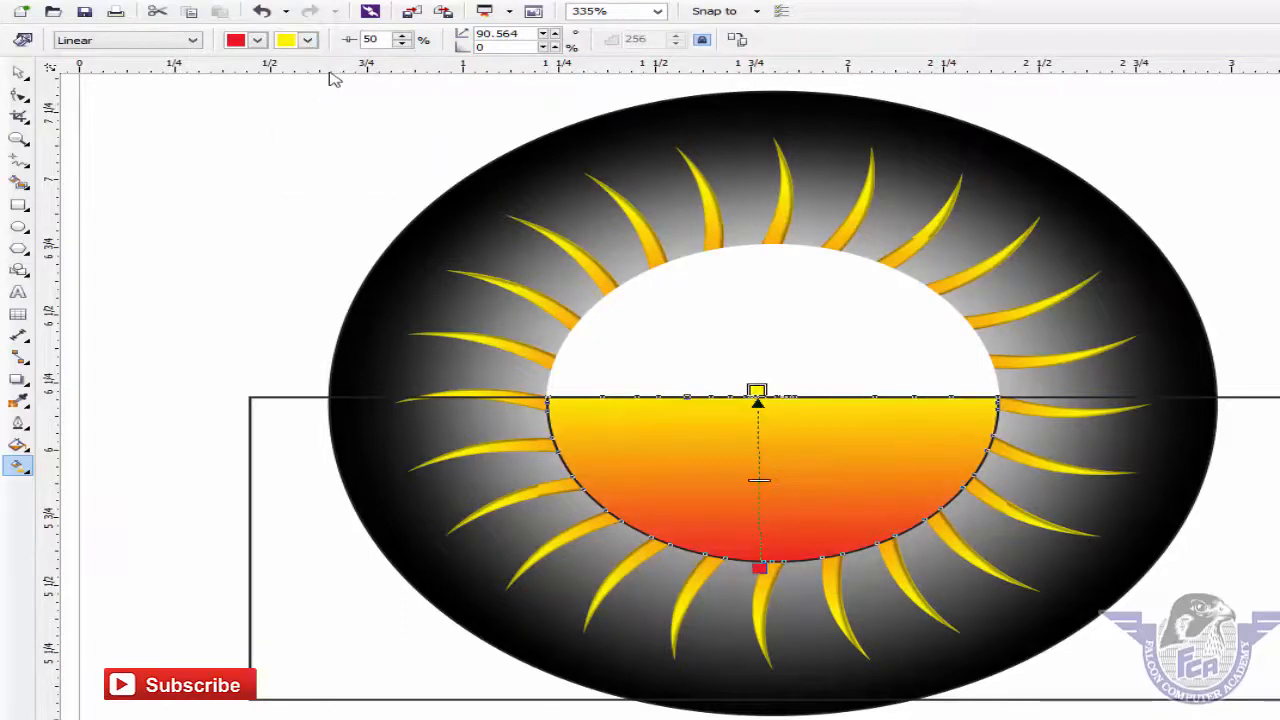
# Delete the helper rectangle lying across the emblem's lower half.
pyautogui.click(22, 76)
pyautogui.click(1271, 412)
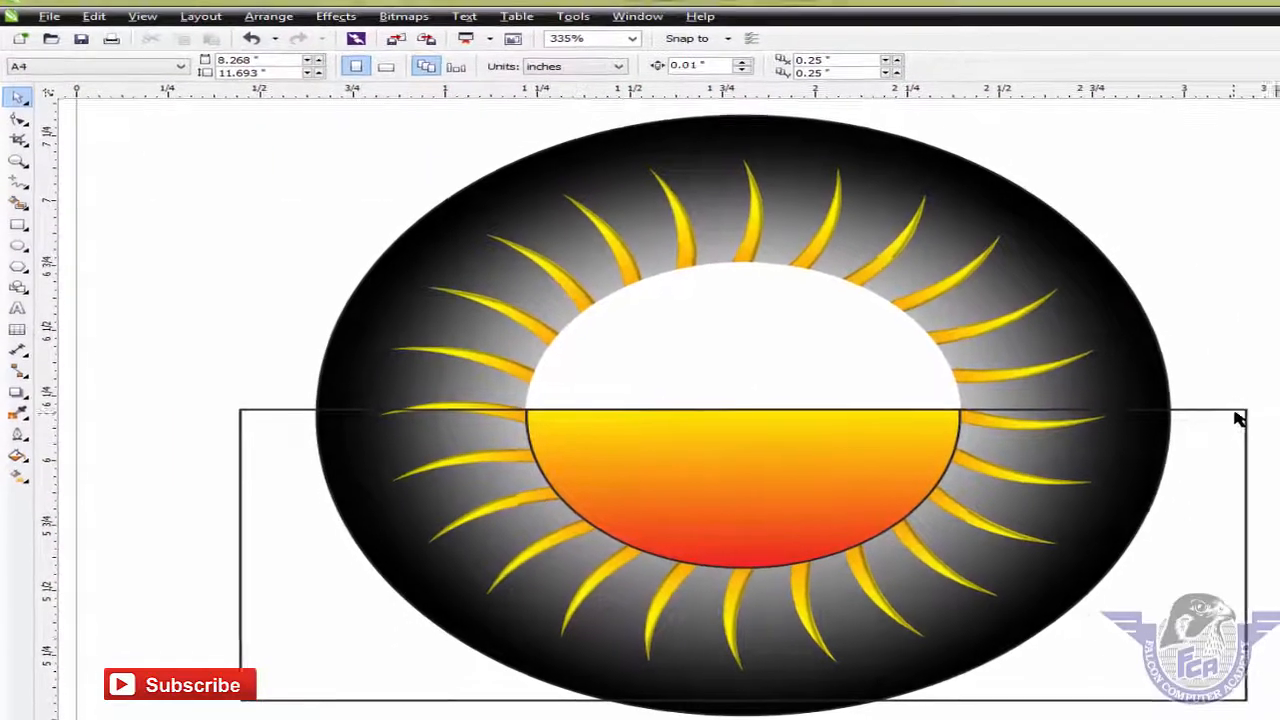
pyautogui.click(1240, 414)
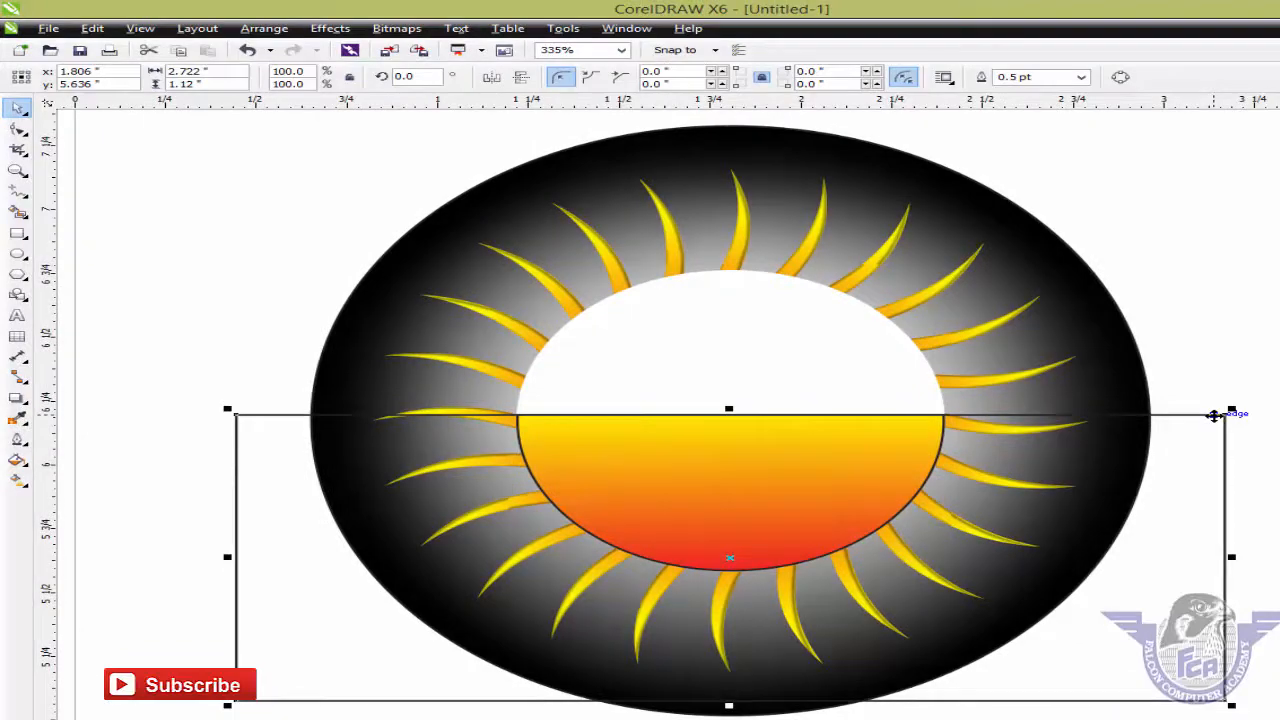
pyautogui.press('Delete')
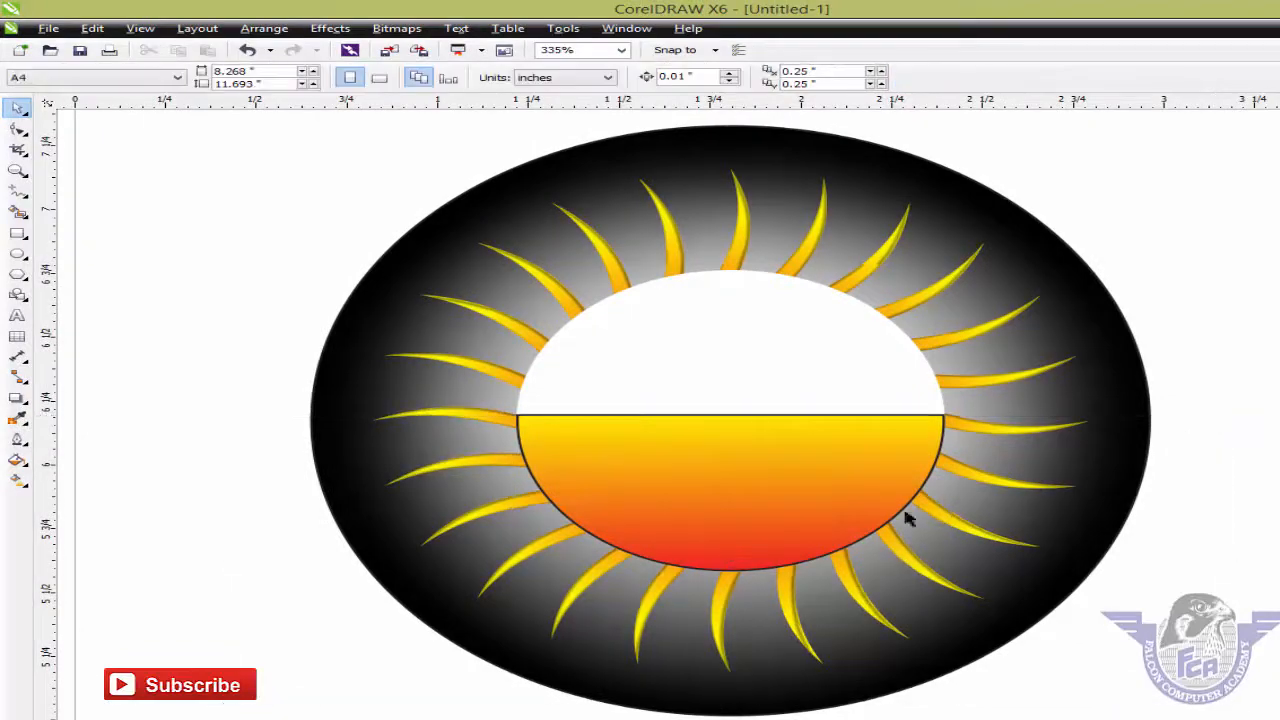
# Remove the outline from the yellow-to-red half-disc.
pyautogui.click(808, 491)
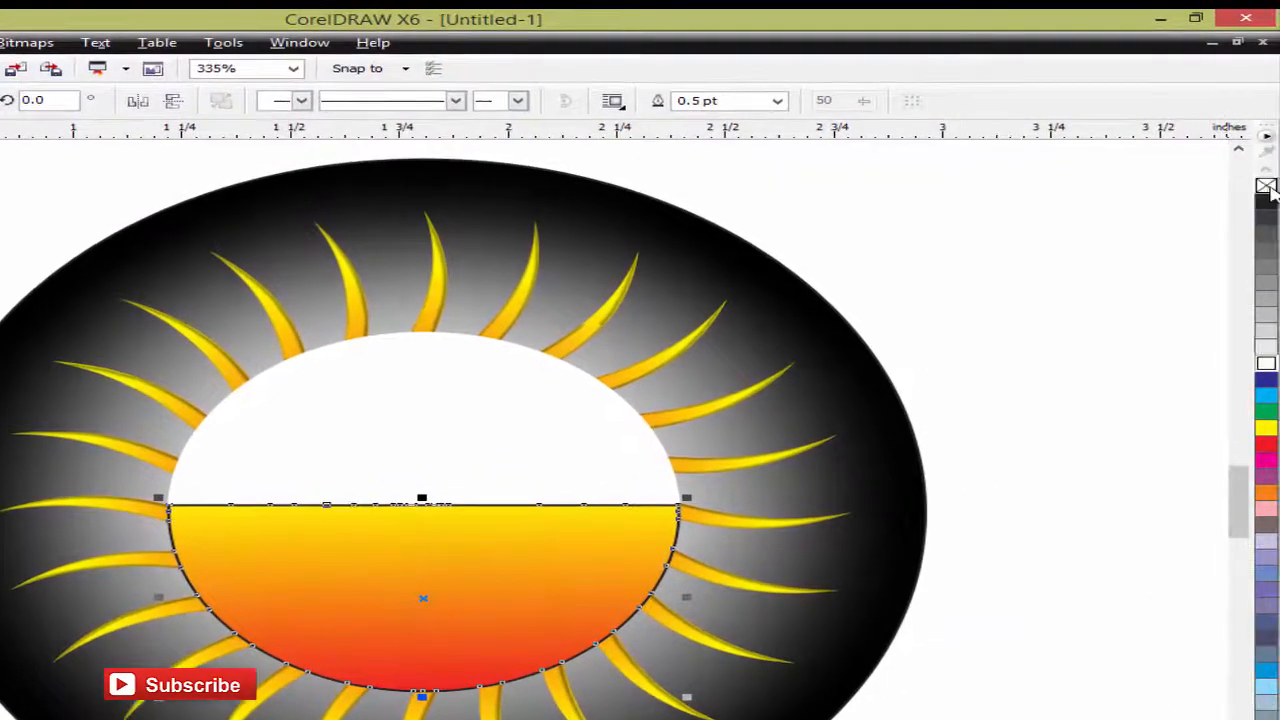
pyautogui.rightClick(1266, 188)
pyautogui.click(1034, 290)
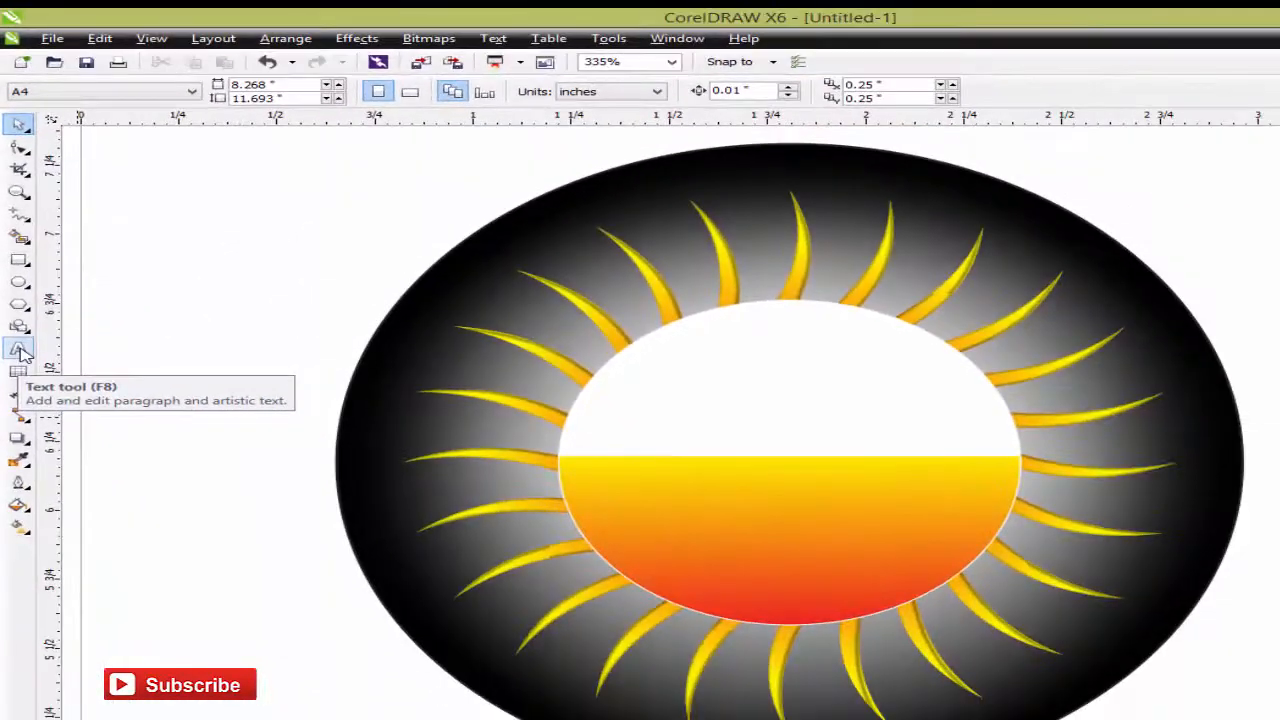
# Add artistic text reading "Sun" and "Rise" on two lines beside the emblem's upper-left edge.
pyautogui.click(20, 349)
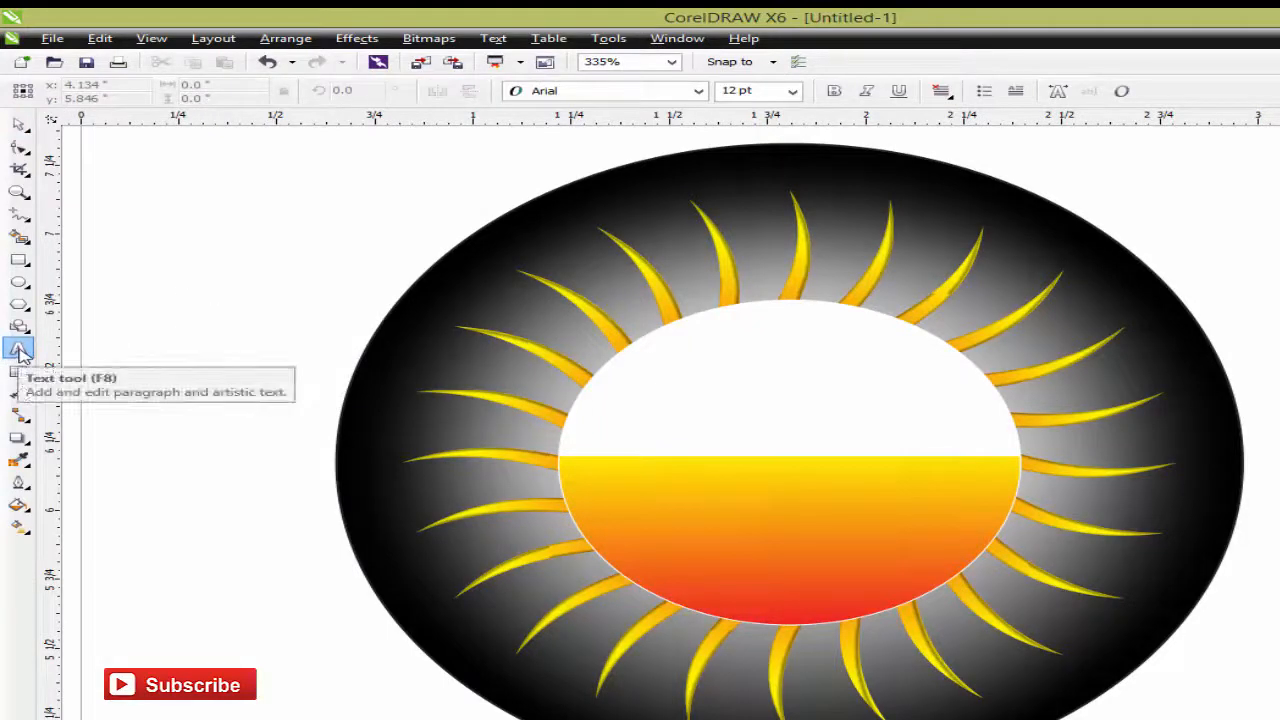
pyautogui.click(231, 240)
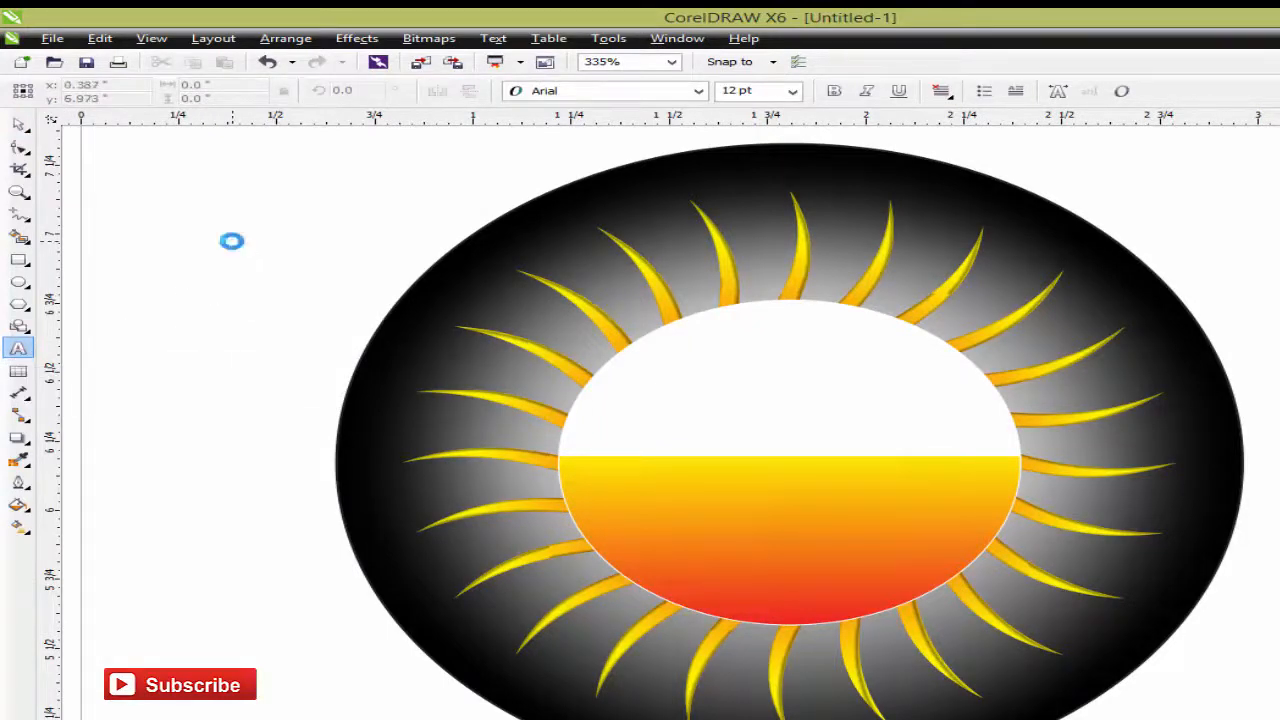
pyautogui.write('Sun')
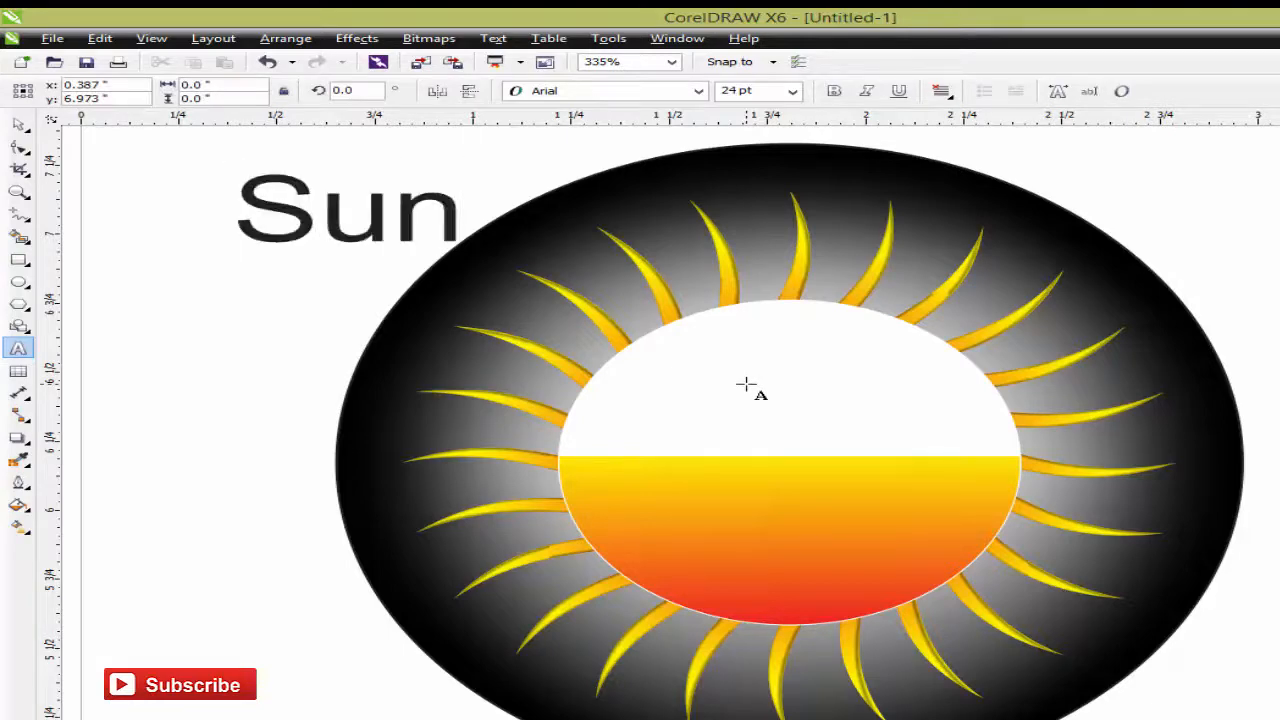
pyautogui.press('Return')
pyautogui.write('RIse')
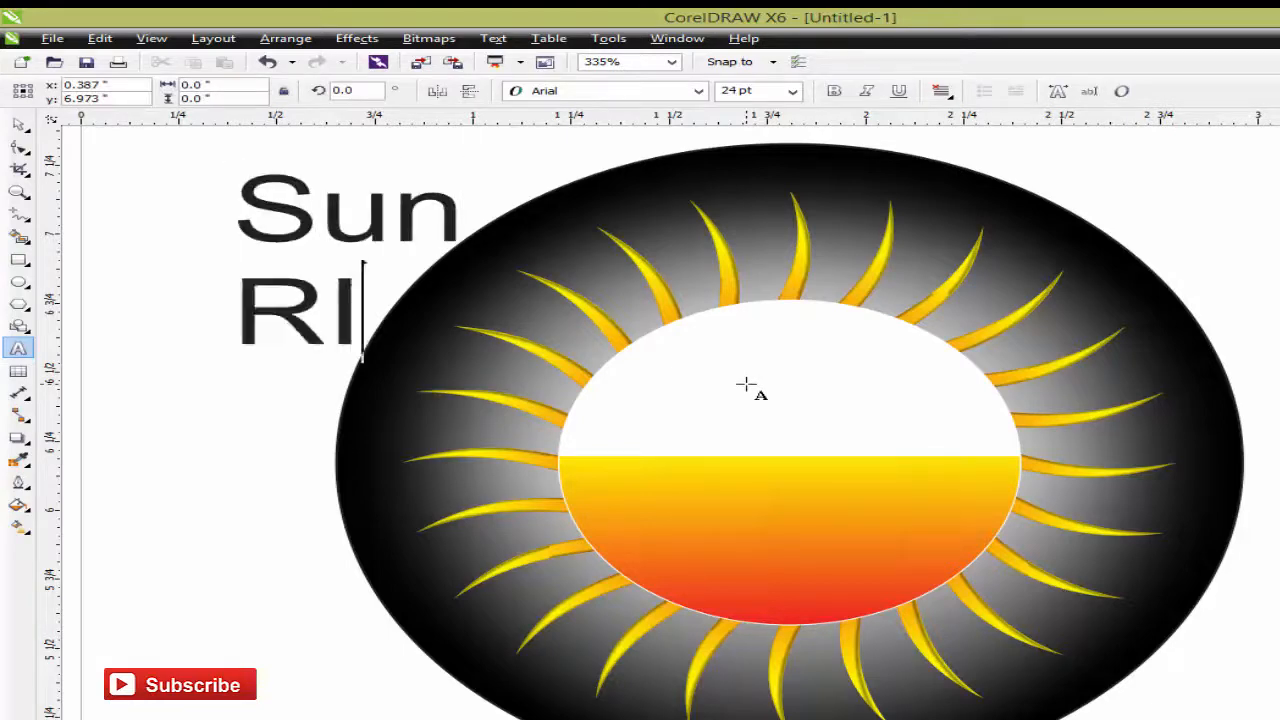
pyautogui.press('BackSpace')
pyautogui.press('BackSpace')
pyautogui.press('BackSpace')
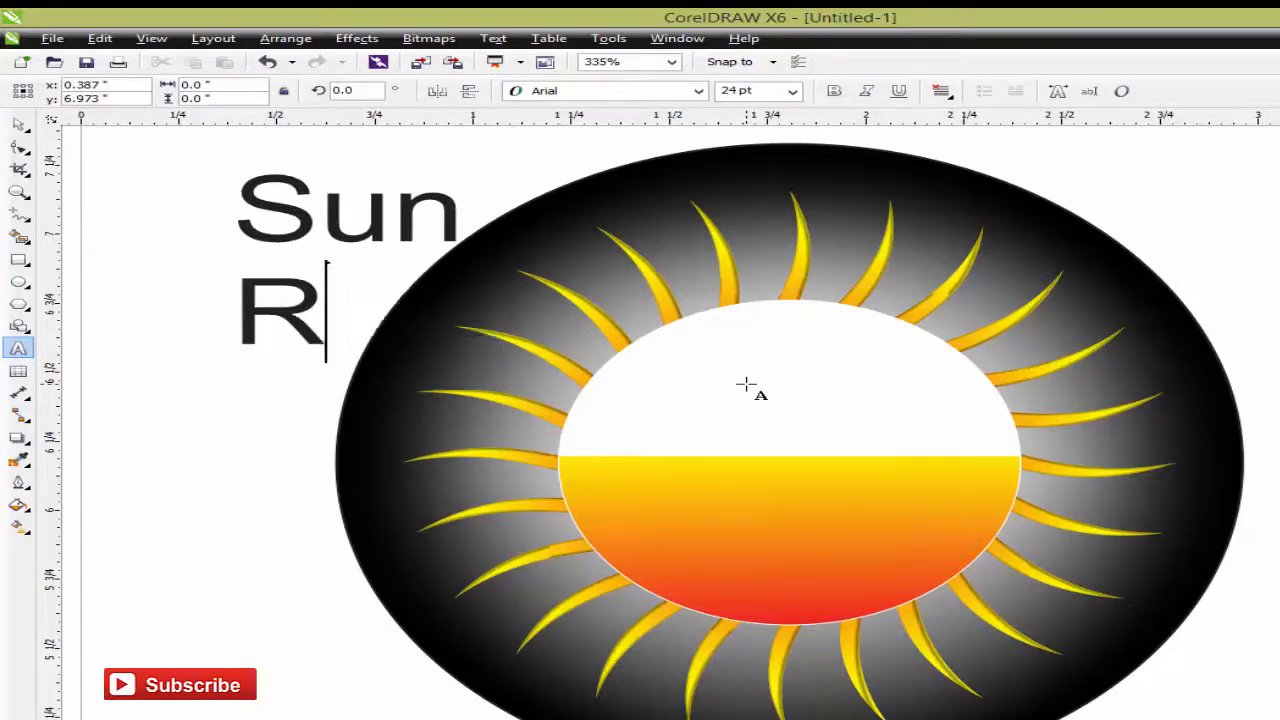
pyautogui.write('ise')
pyautogui.press('Escape')
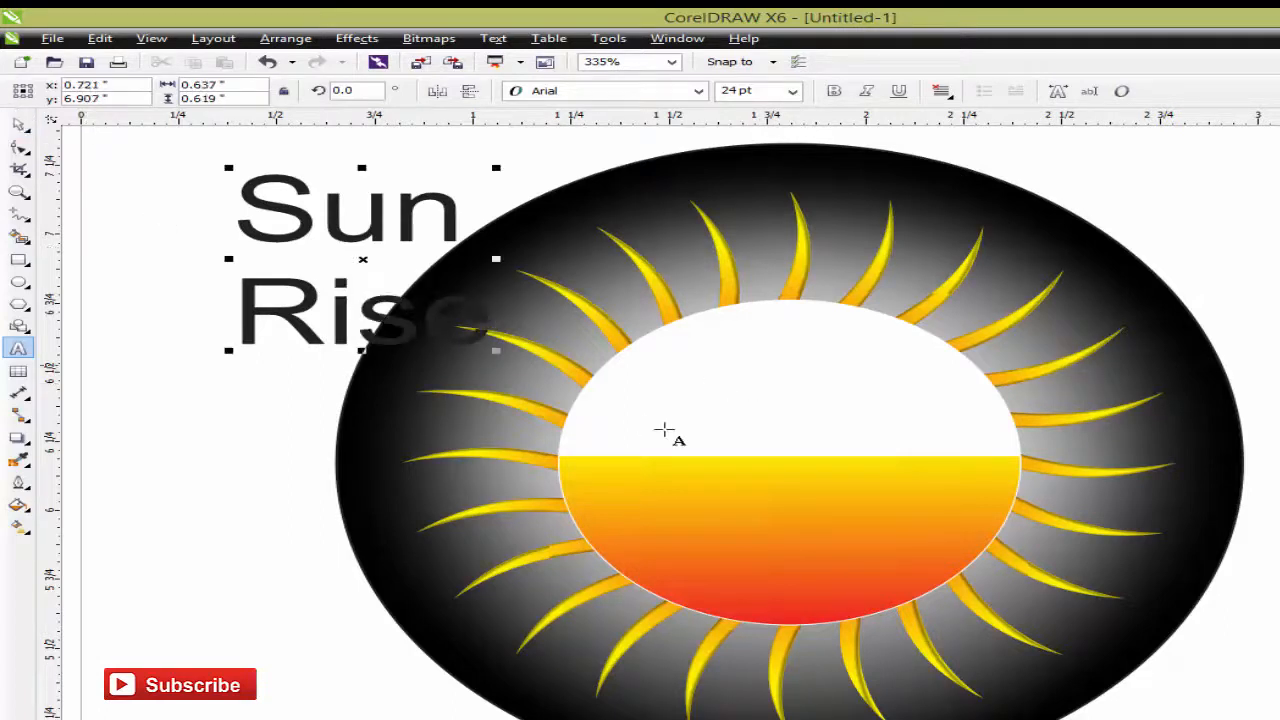
# Enlarge the "Sun Rise" text to about 43.7 pt and set its font to Hisham LT.
pyautogui.moveTo(498, 352); pyautogui.dragTo(701, 490)
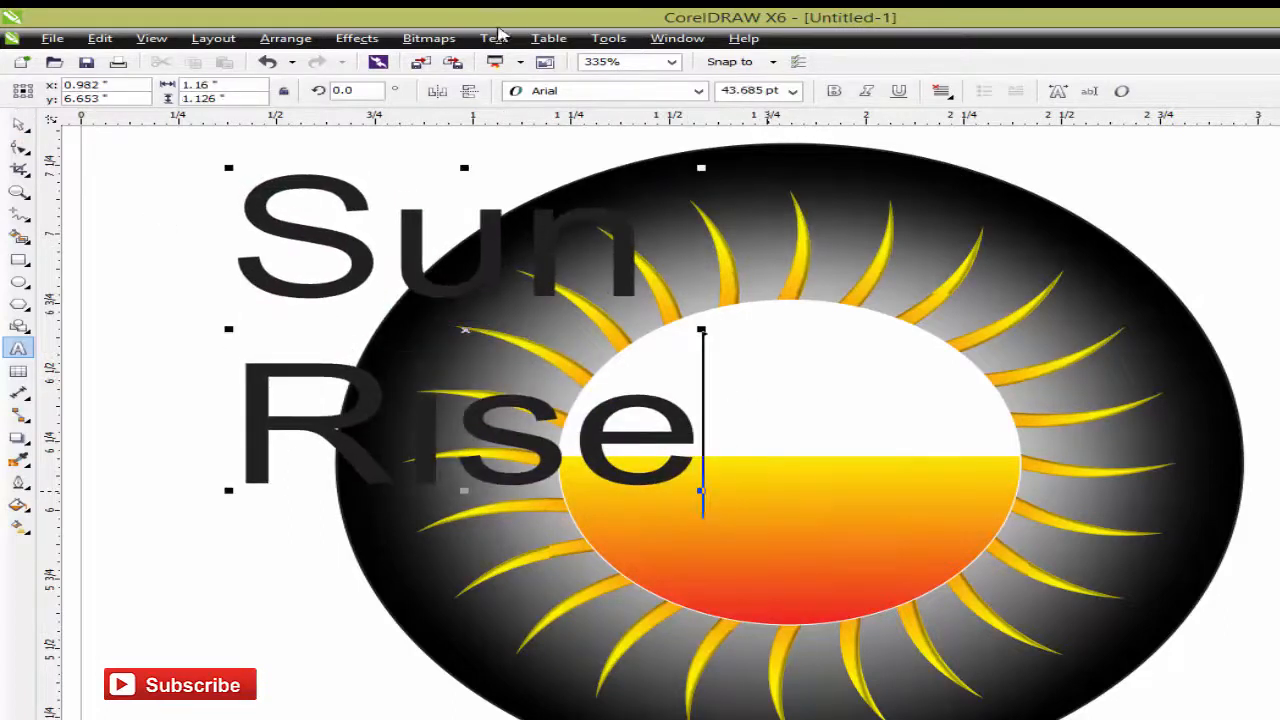
pyautogui.click(550, 91)
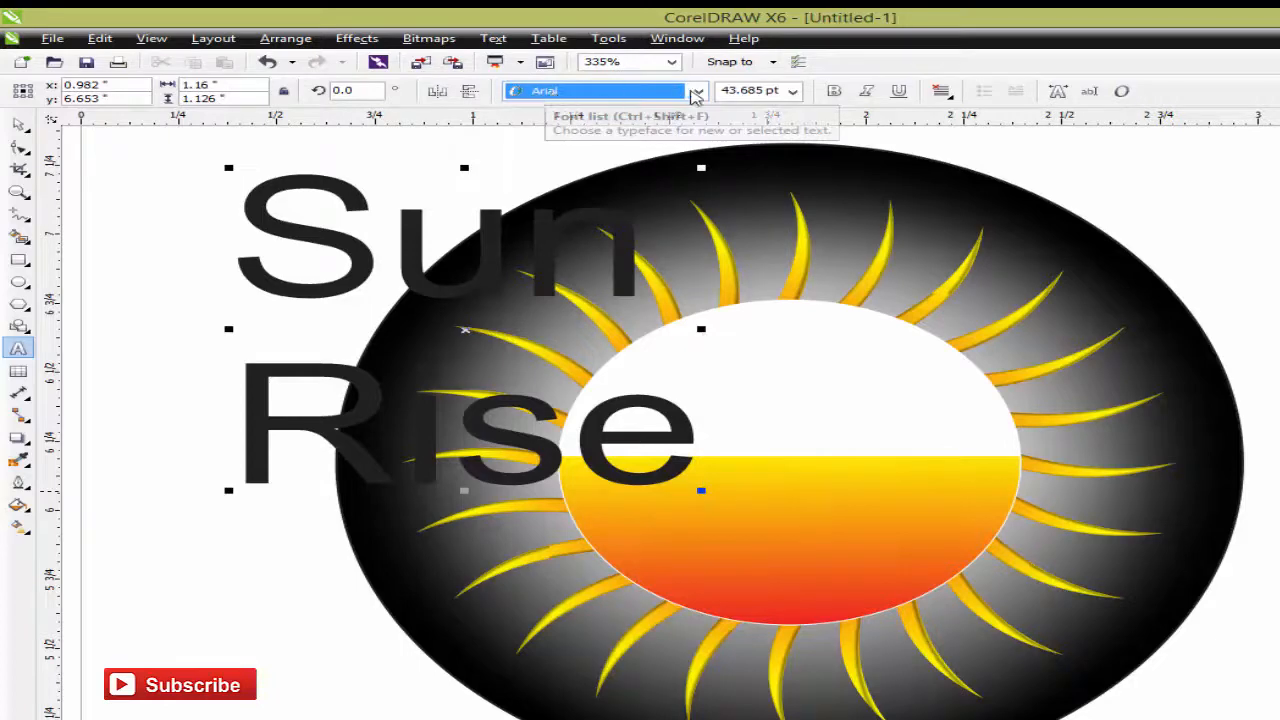
pyautogui.click(700, 91)
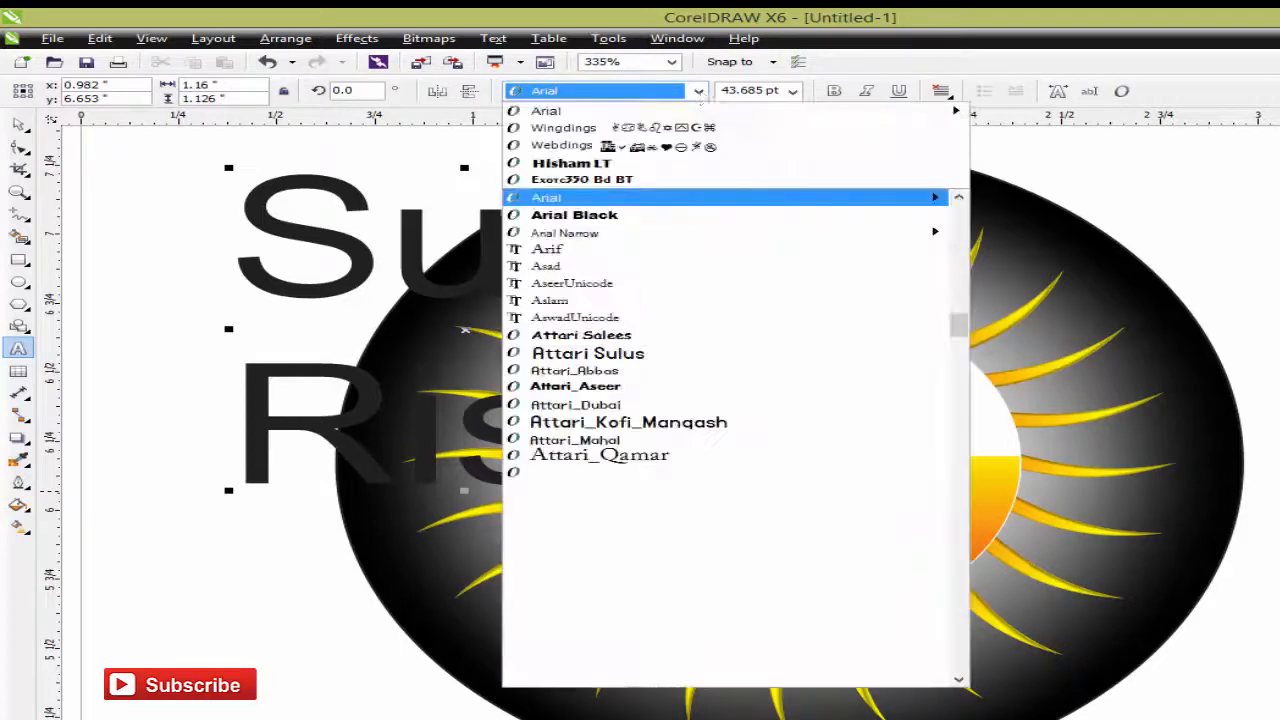
pyautogui.click(700, 91)
pyautogui.click(700, 91)
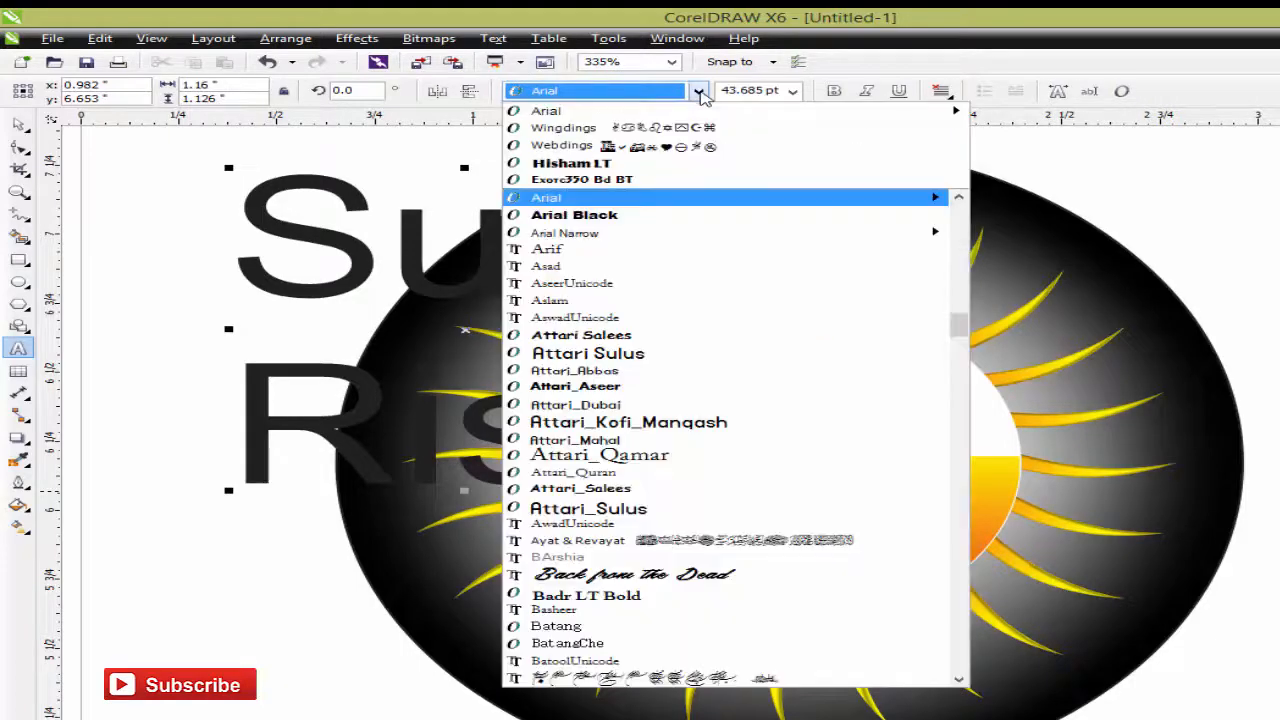
pyautogui.click(628, 163)
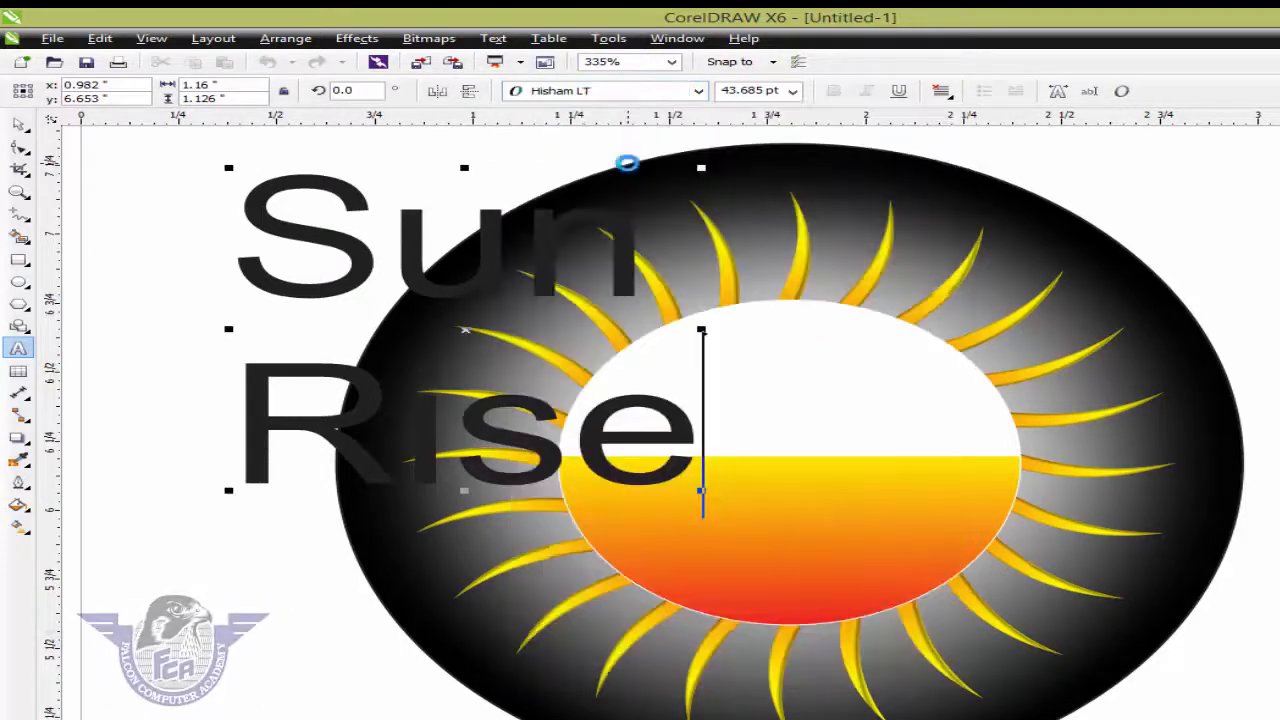
pyautogui.click(18, 122)
pyautogui.click(700, 91)
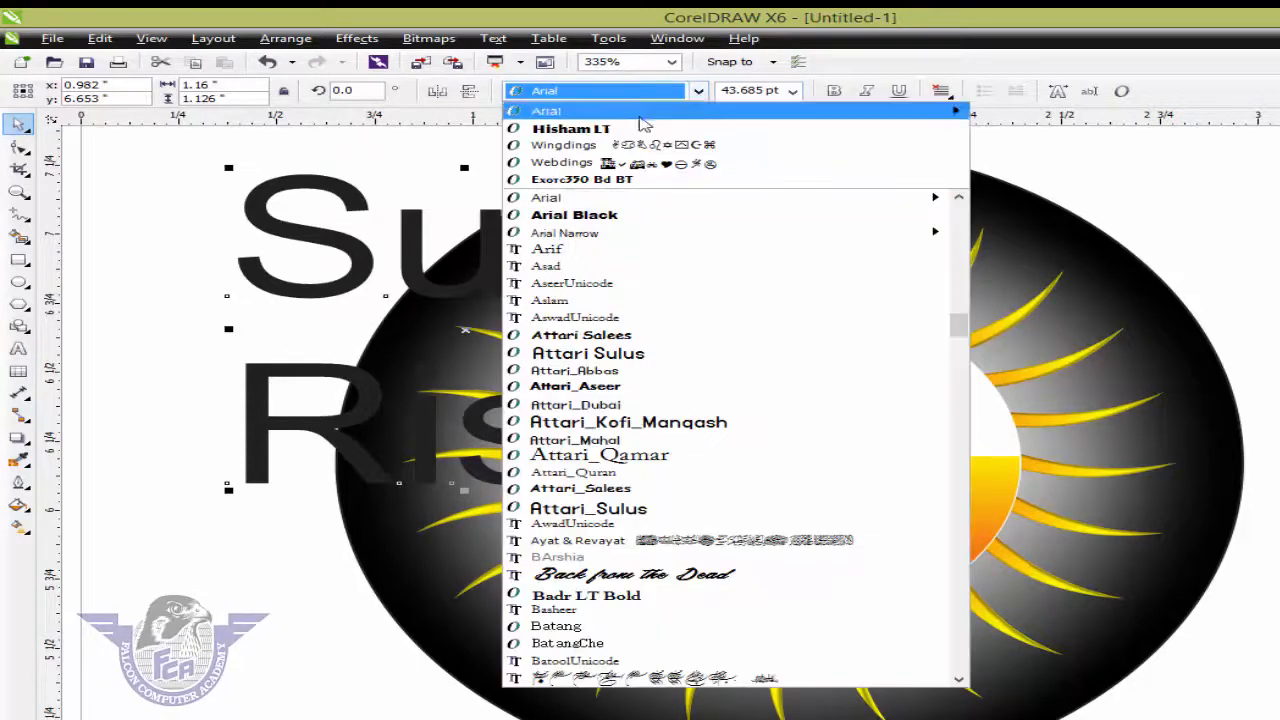
pyautogui.click(634, 129)
# Move the "Sun Rise" text off the emblem to the empty area beside its lower-right edge.
pyautogui.moveTo(435, 268); pyautogui.dragTo(969, 455)
pyautogui.scroll(-2, 304, 556)
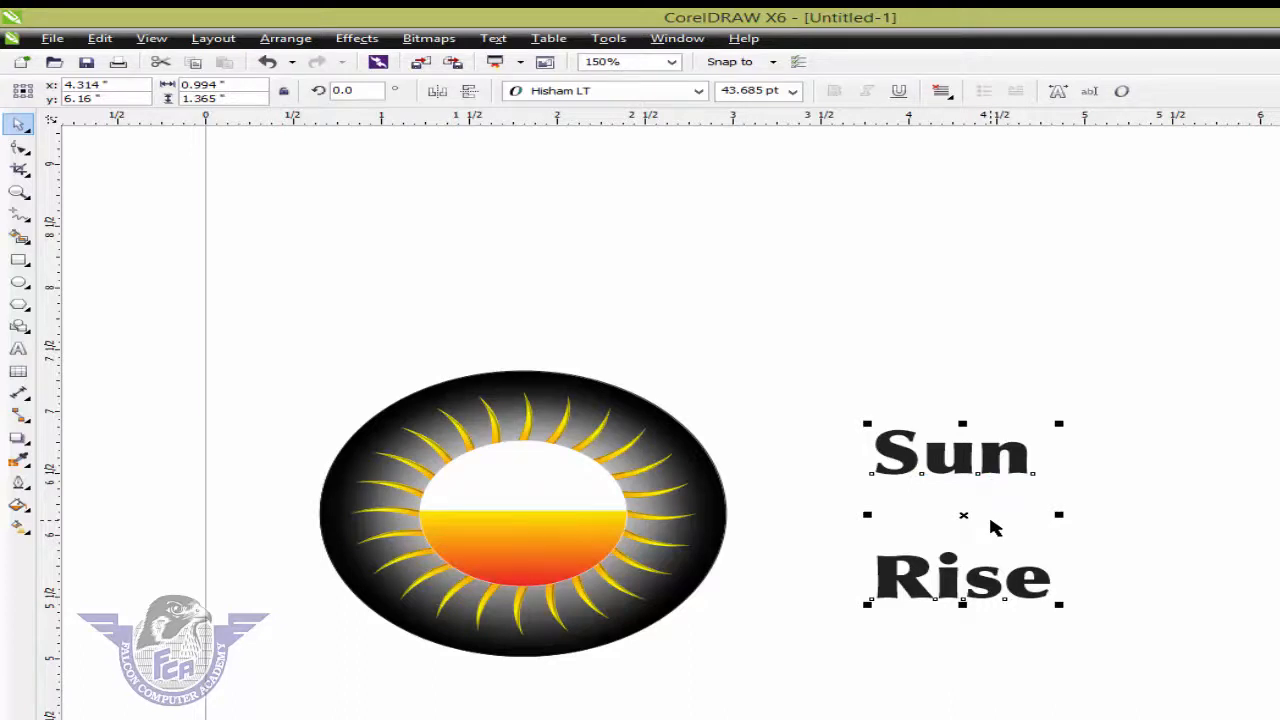
pyautogui.moveTo(916, 641); pyautogui.dragTo(915, 641)
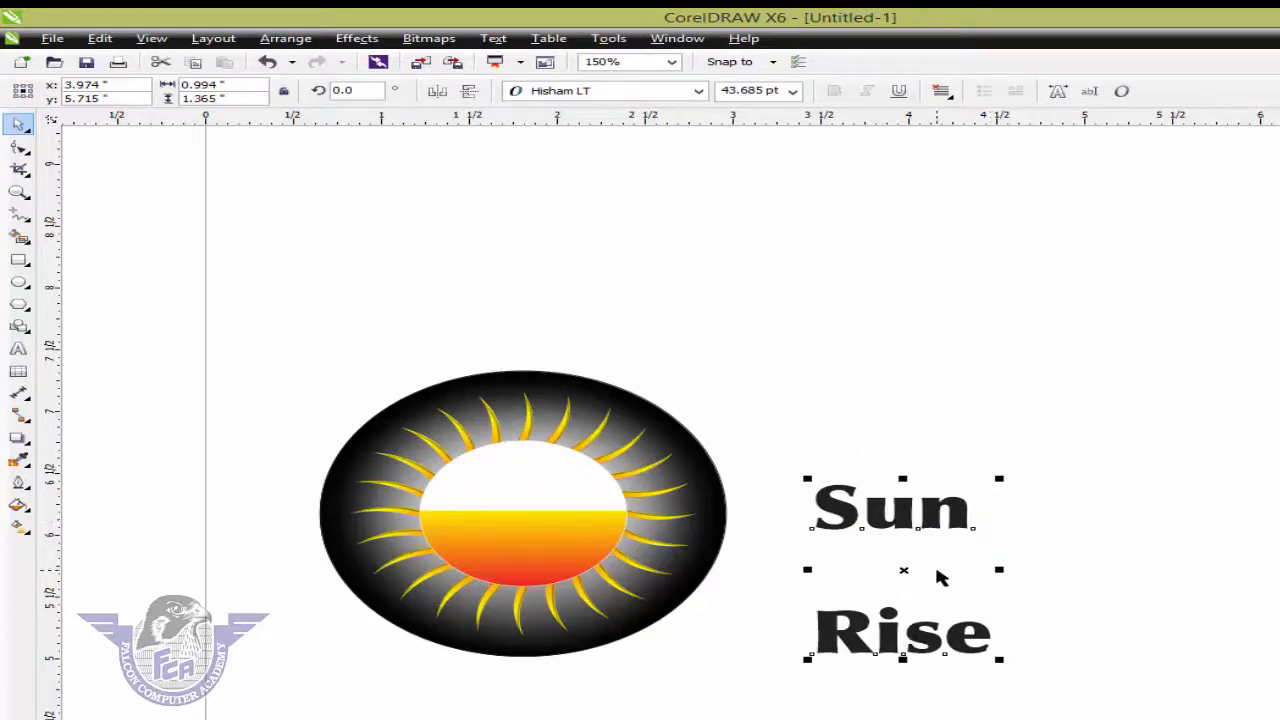
# Separate the two text lines and place "Sun" on the inner circle's white upper half and "Rise" on its yellow-to-red lower half.
pyautogui.press('Tab')
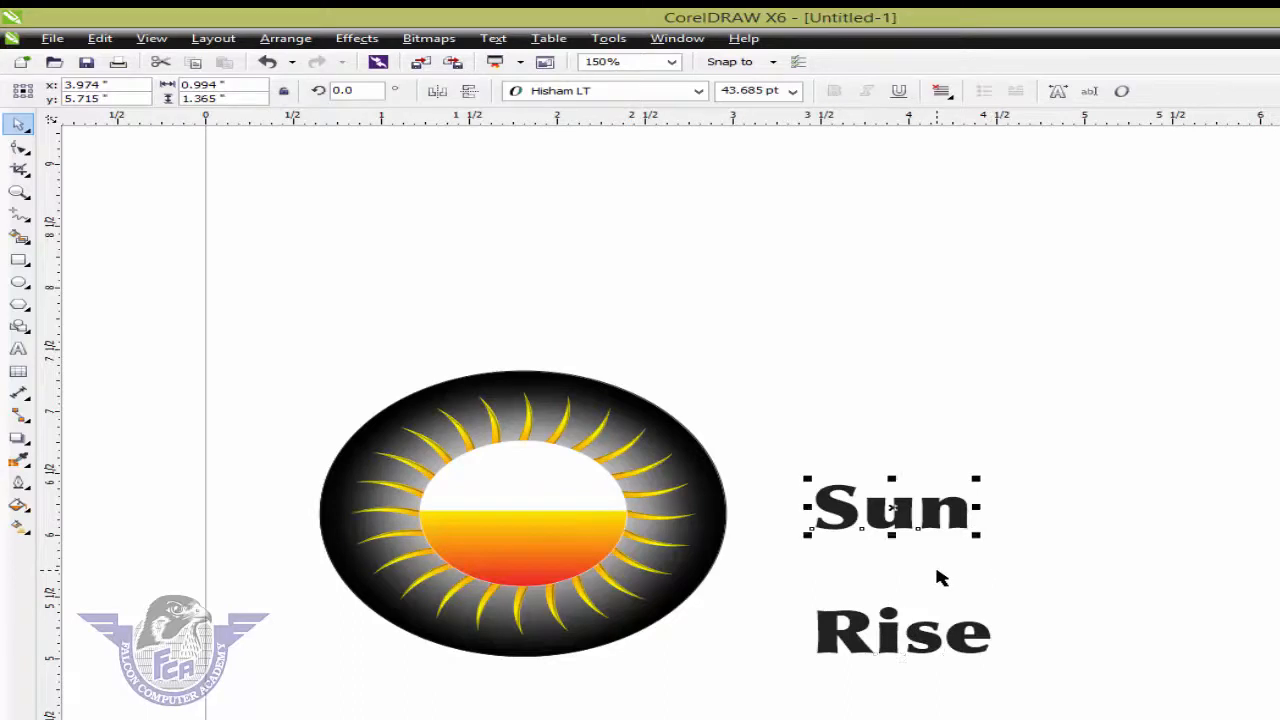
pyautogui.moveTo(893, 510); pyautogui.dragTo(528, 485)
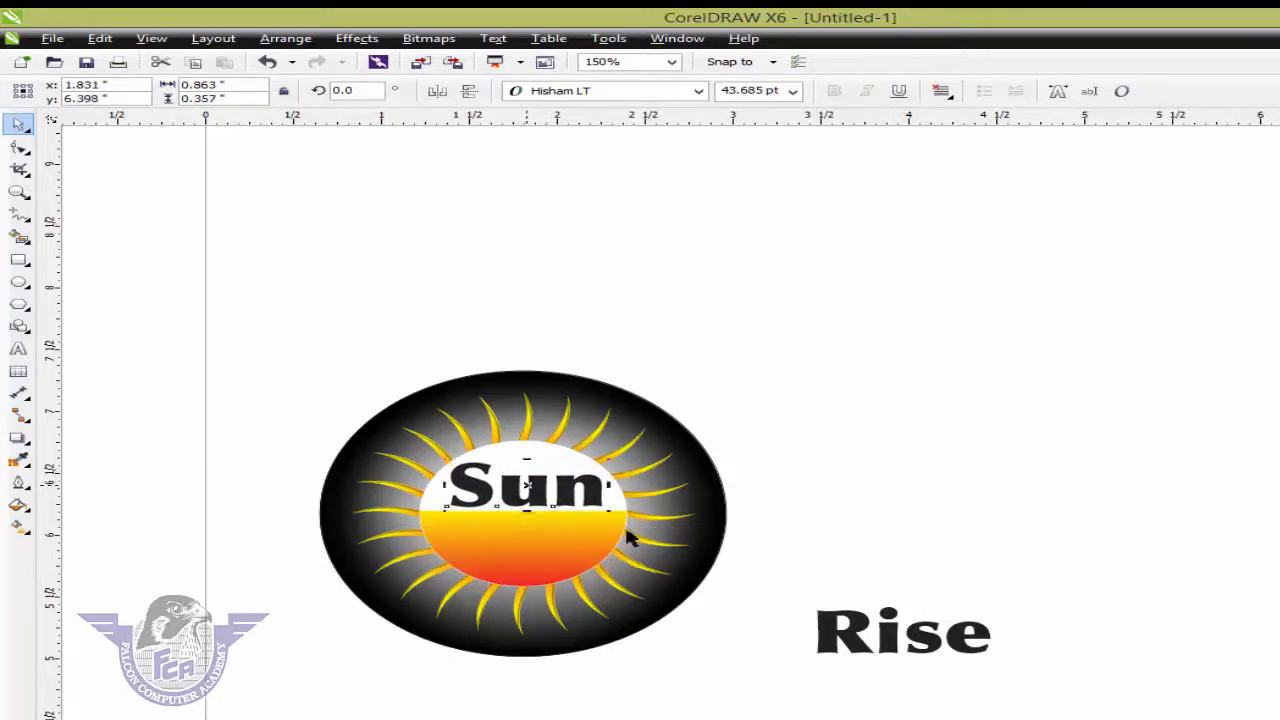
pyautogui.moveTo(863, 639); pyautogui.dragTo(490, 550)
pyautogui.scroll(3, 330, 430)
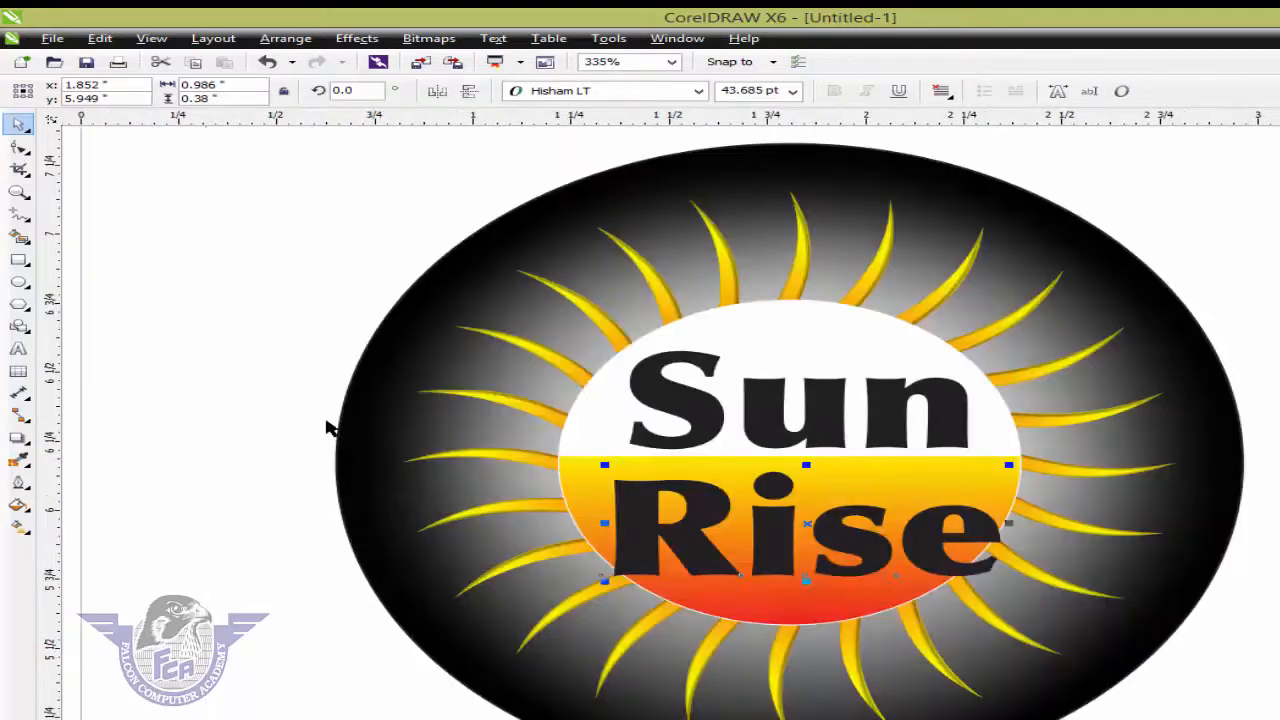
# Shrink "Sun" to about 35 pt and "Rise" to about 34.7 pt, and centre both words within their halves of the inner circle.
pyautogui.click(256, 392)
pyautogui.click(830, 443)
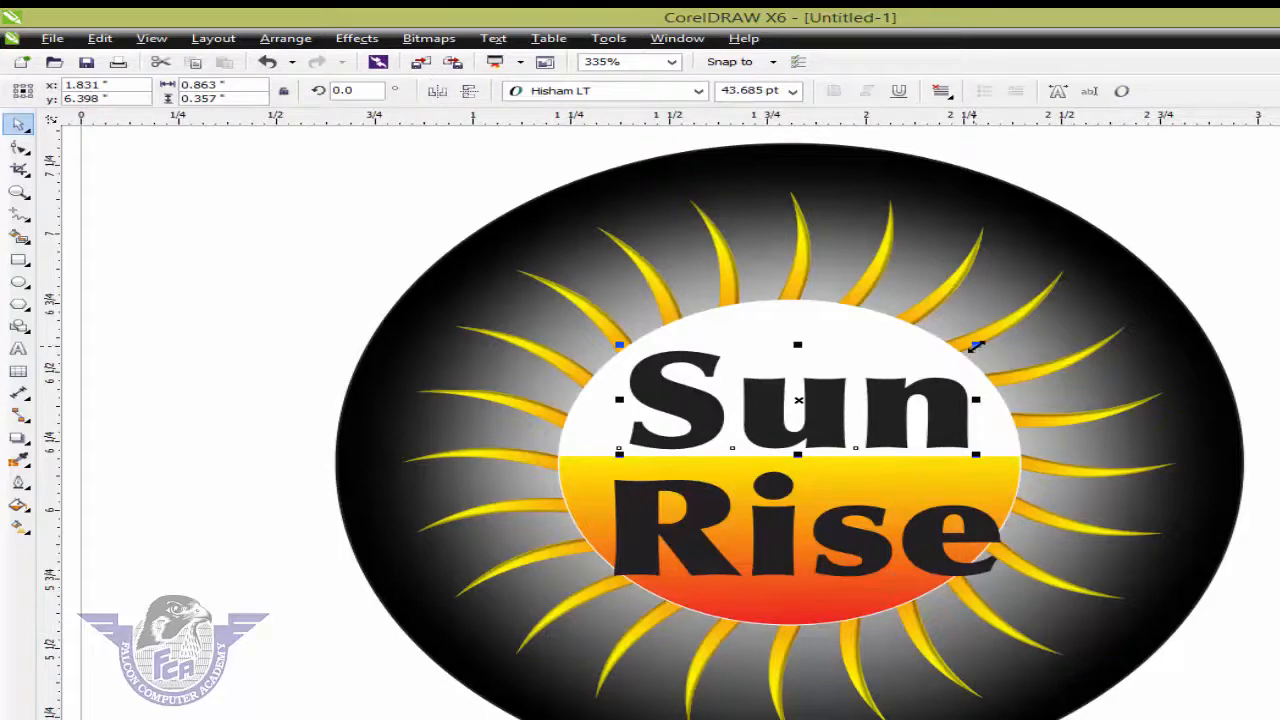
pyautogui.moveTo(976, 346)
pyautogui.mouseDown()
pyautogui.moveTo(957, 363)
pyautogui.moveTo(975, 357)
pyautogui.mouseUp()
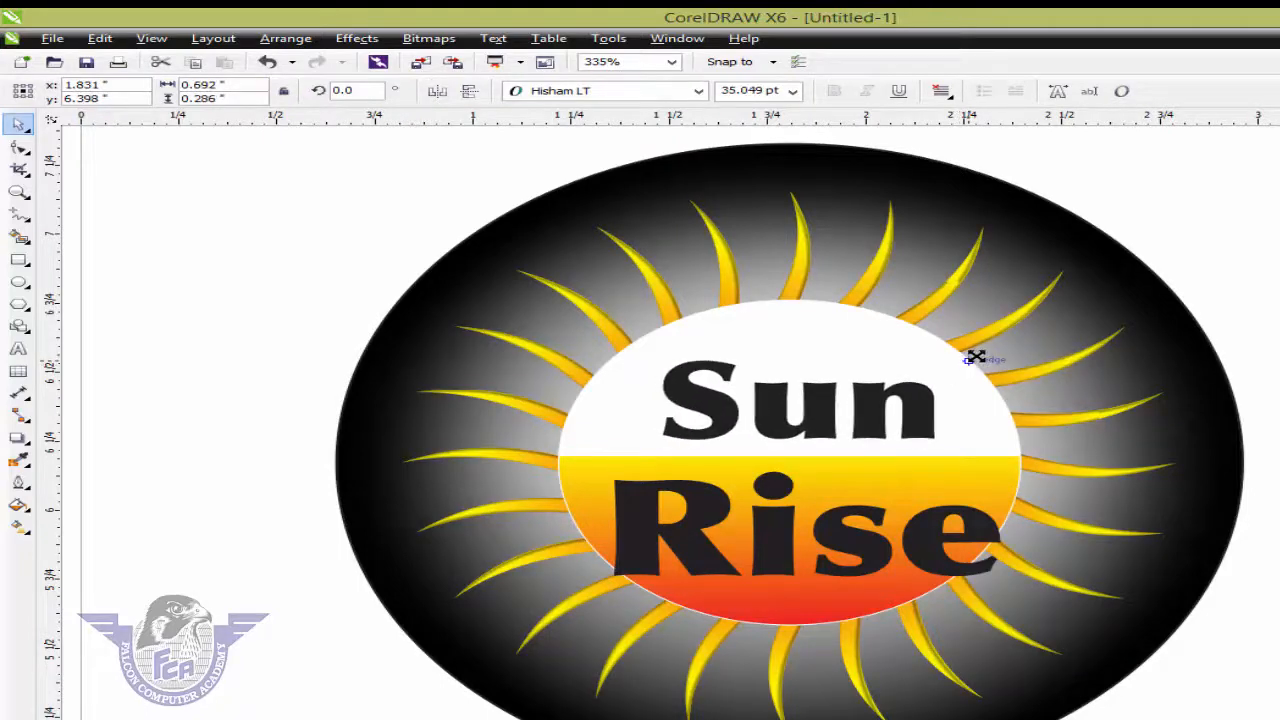
pyautogui.click(953, 523)
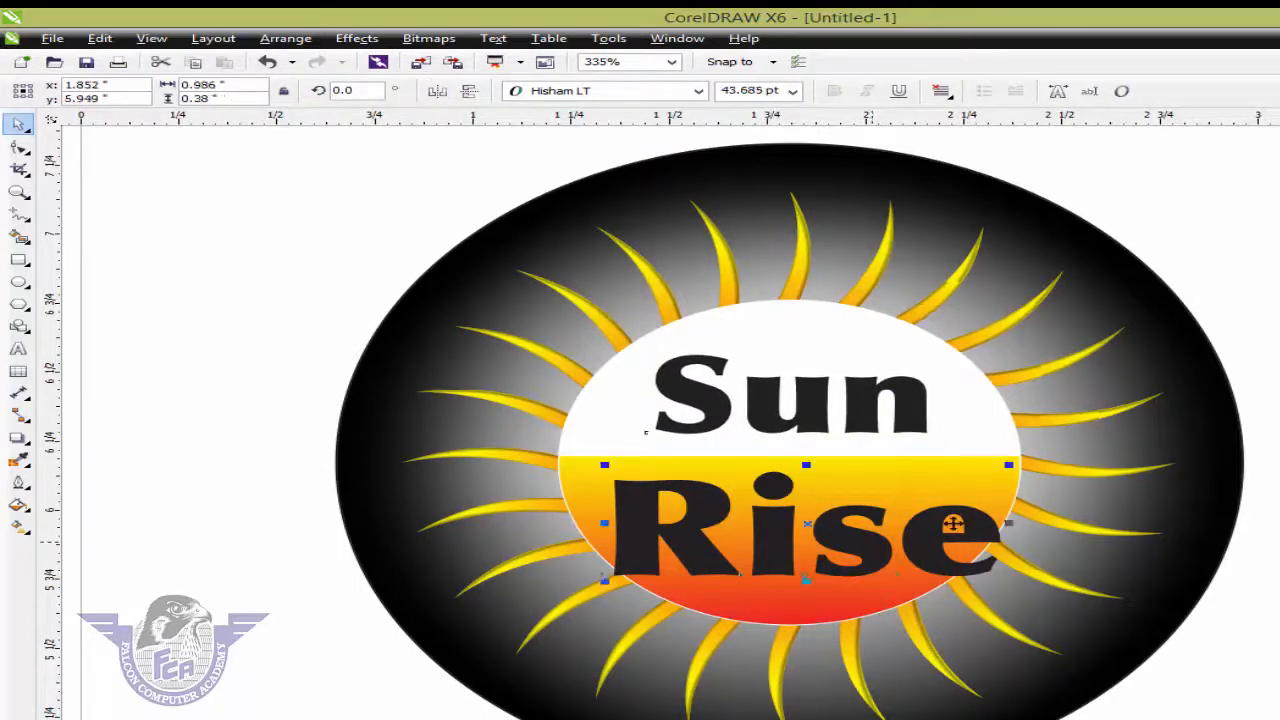
pyautogui.moveTo(1008, 464); pyautogui.dragTo(994, 477)
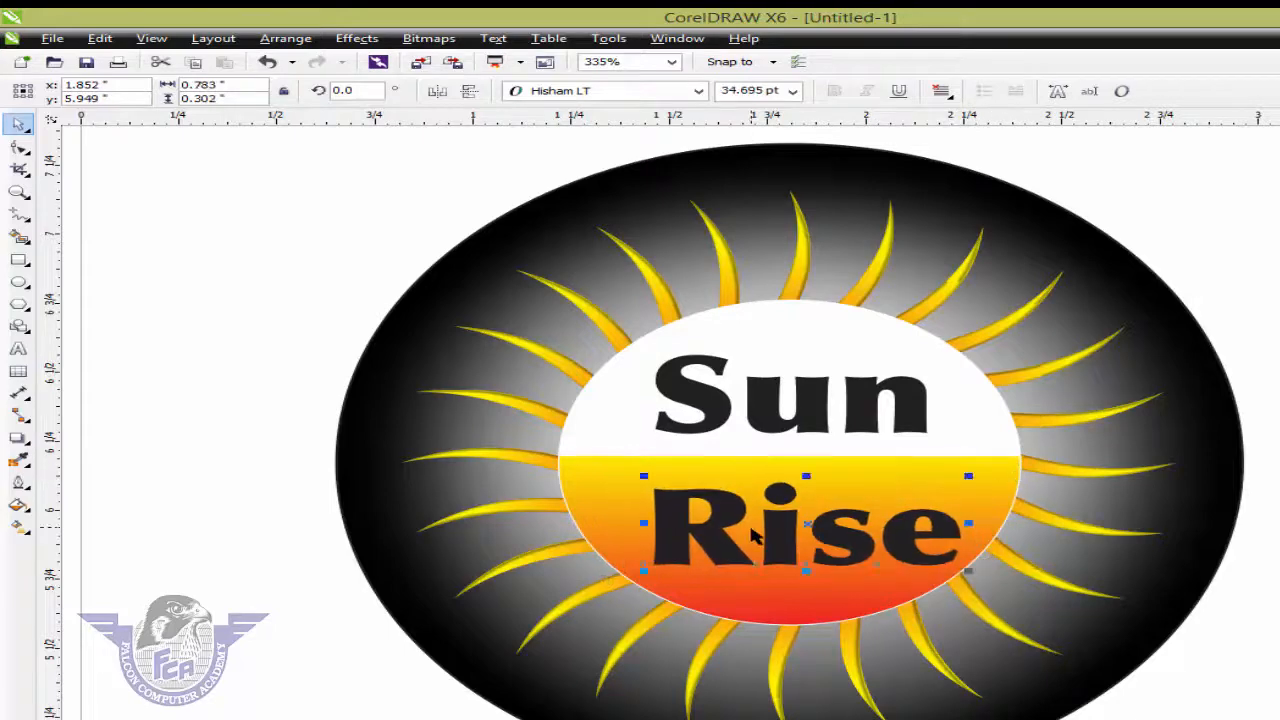
pyautogui.moveTo(835, 535)
pyautogui.mouseDown()
pyautogui.moveTo(825, 525)
pyautogui.moveTo(826, 541)
pyautogui.mouseUp()
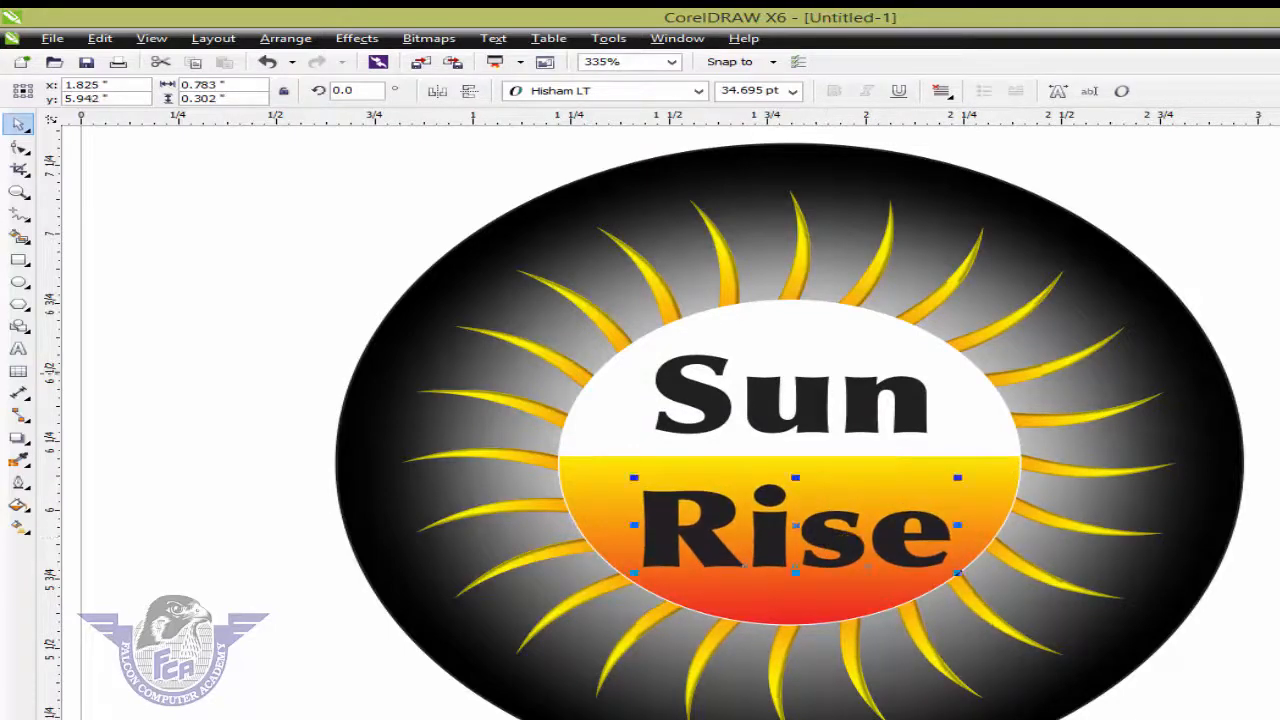
# Fill "Rise" with white and give it a 1.5 pt black outline with round line caps, placed behind the fill.
pyautogui.click(1279, 270)
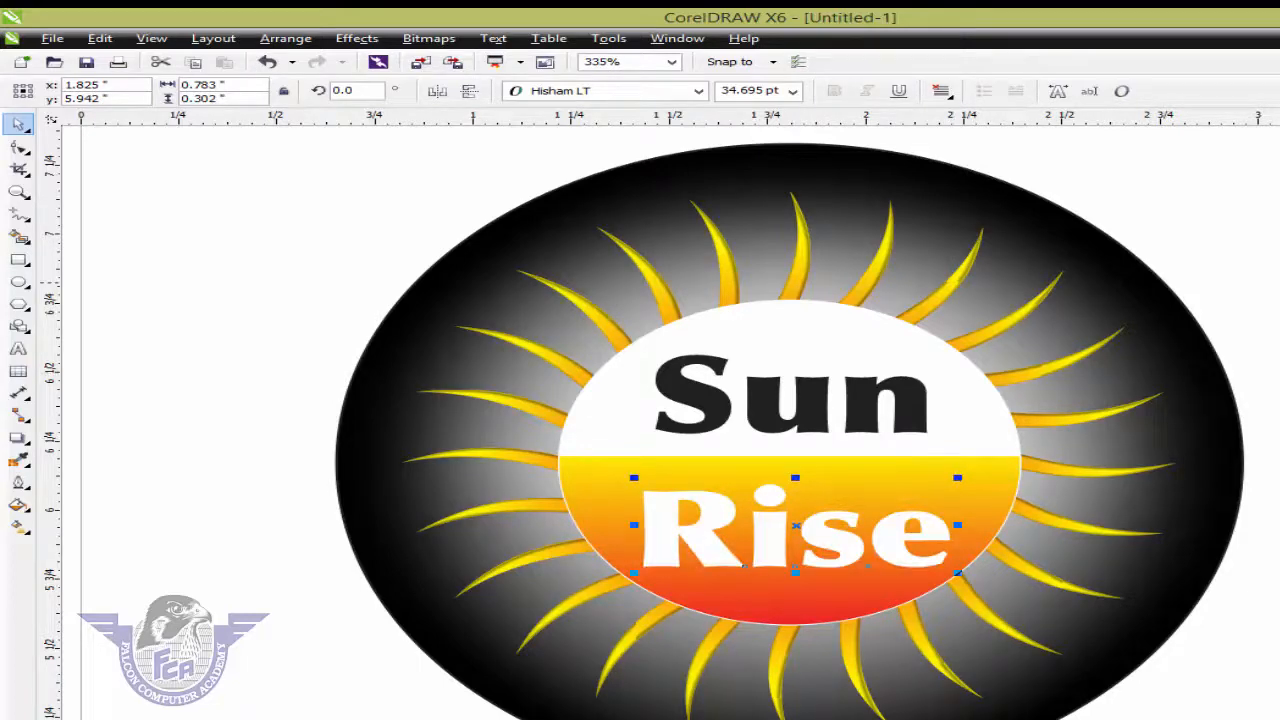
pyautogui.press('F12')
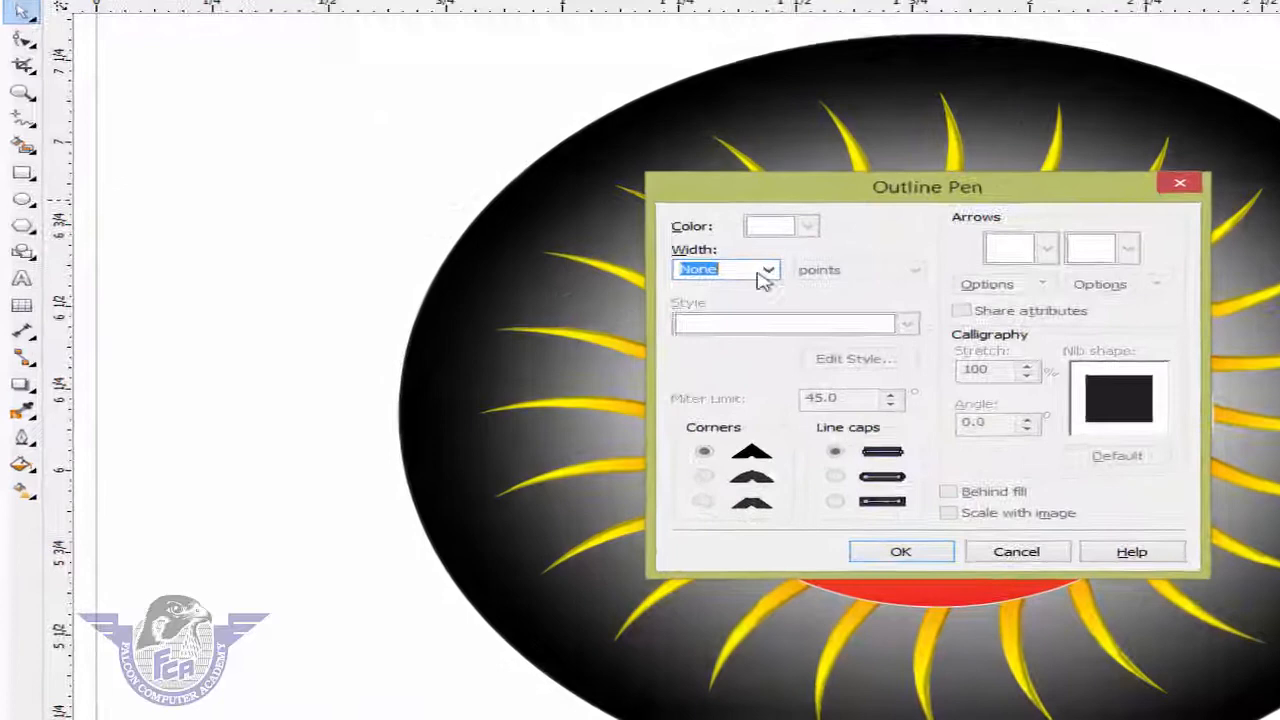
pyautogui.click(644, 342)
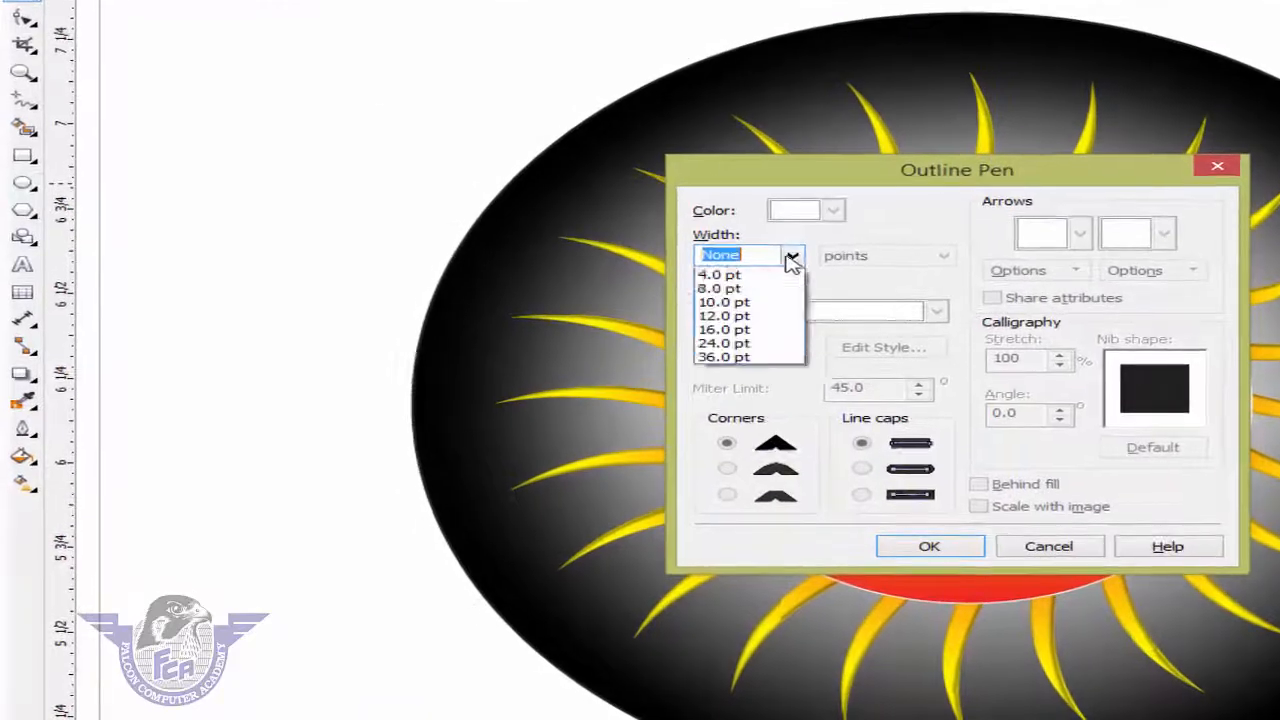
pyautogui.click(733, 345)
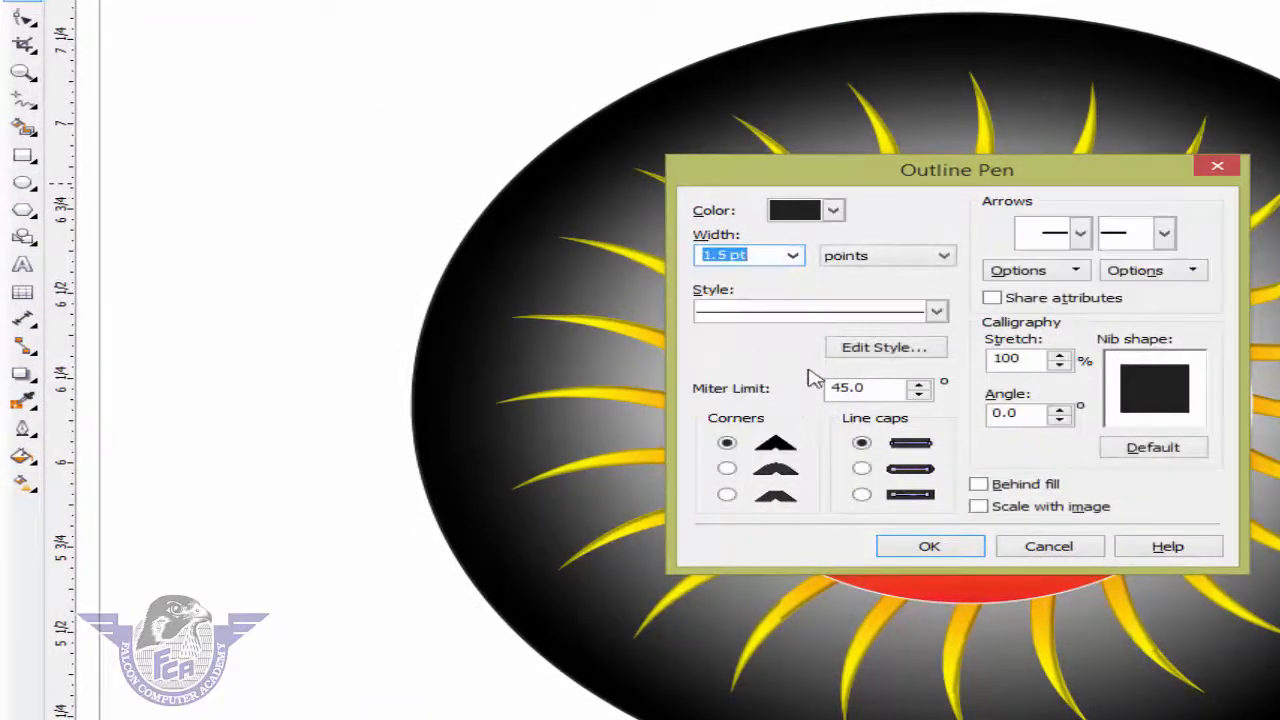
pyautogui.click(862, 469)
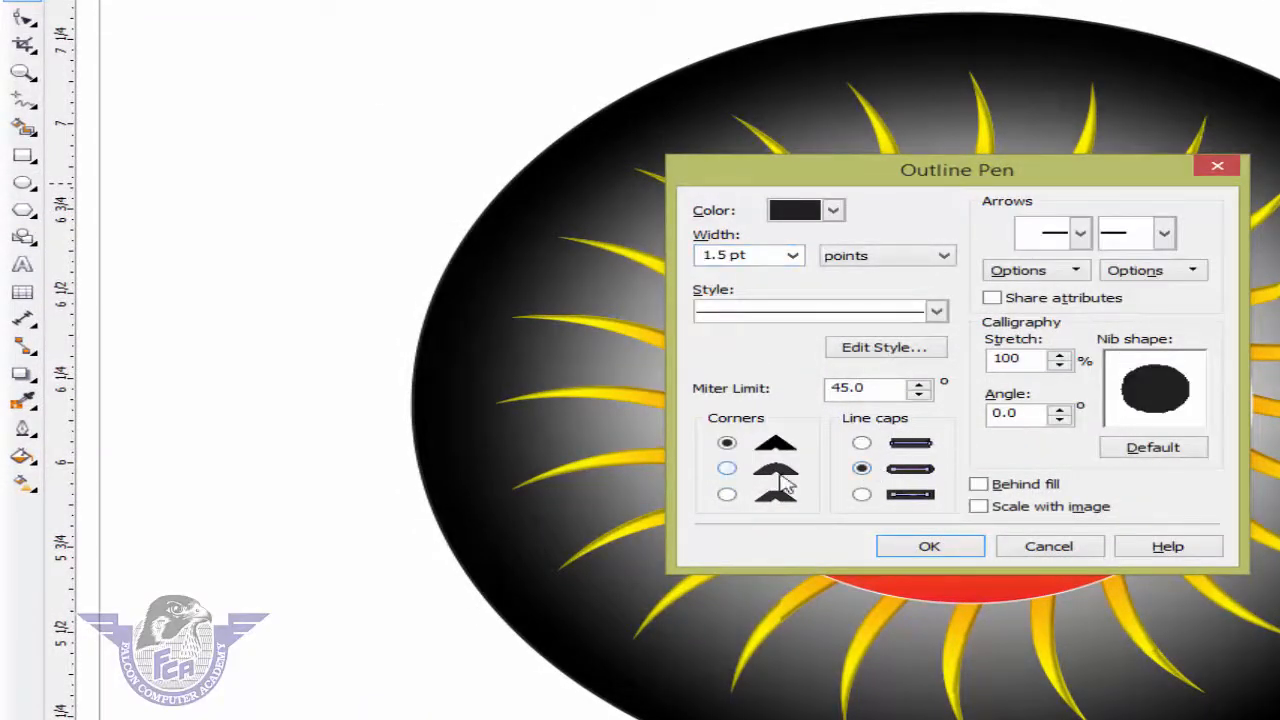
pyautogui.click(990, 486)
pyautogui.click(966, 551)
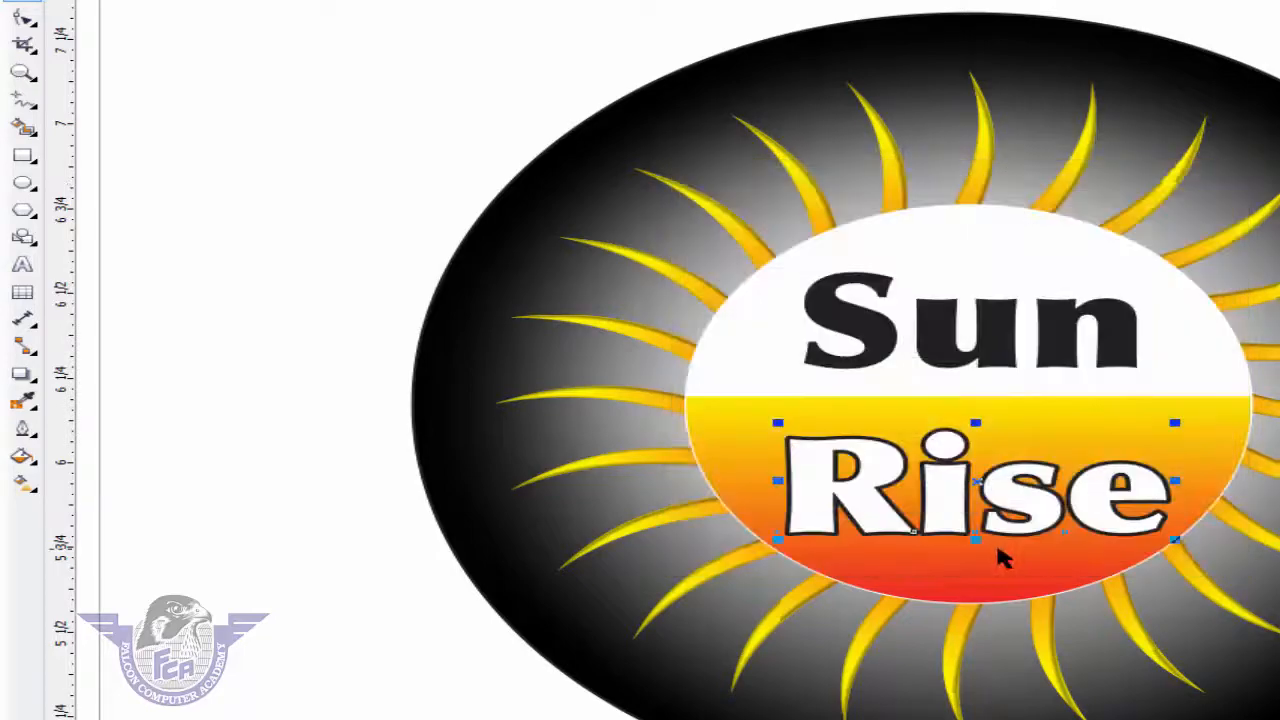